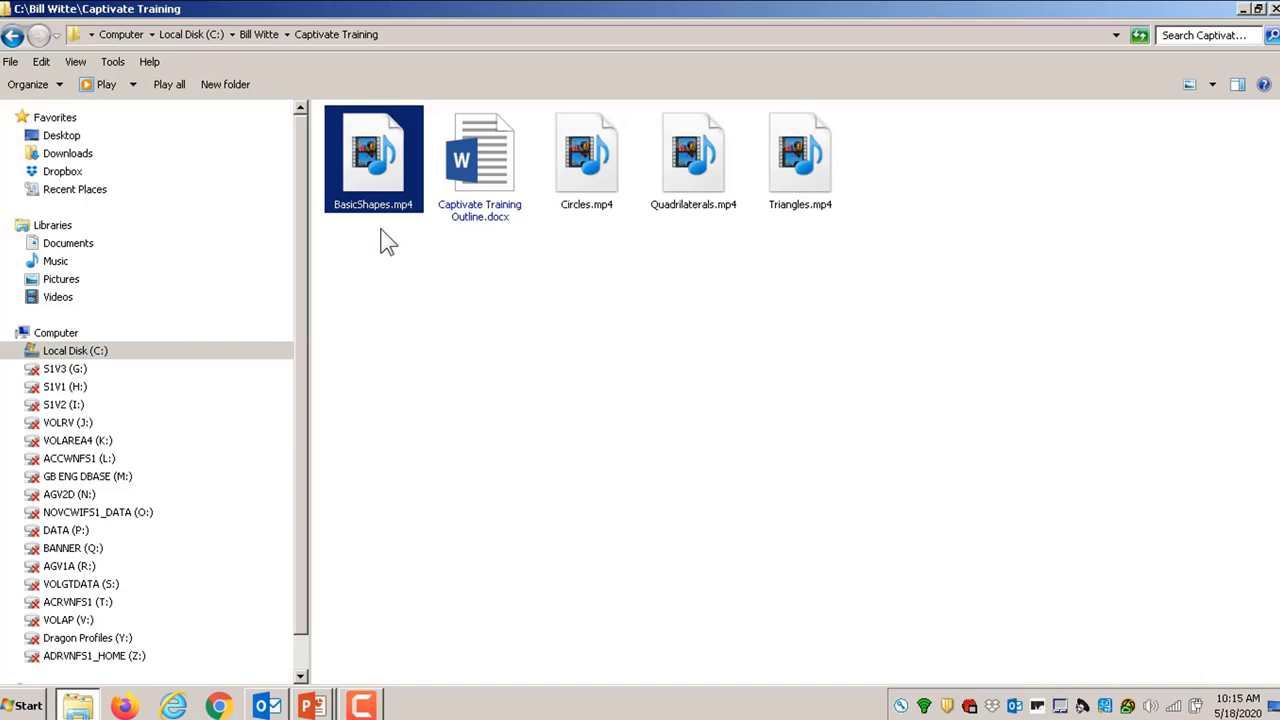
# Step: Select the Circles.mp4, Quadrilaterals.mp4 and Triangles.mp4 videos together in the Captivate Training folder
pyautogui.click(606, 188)
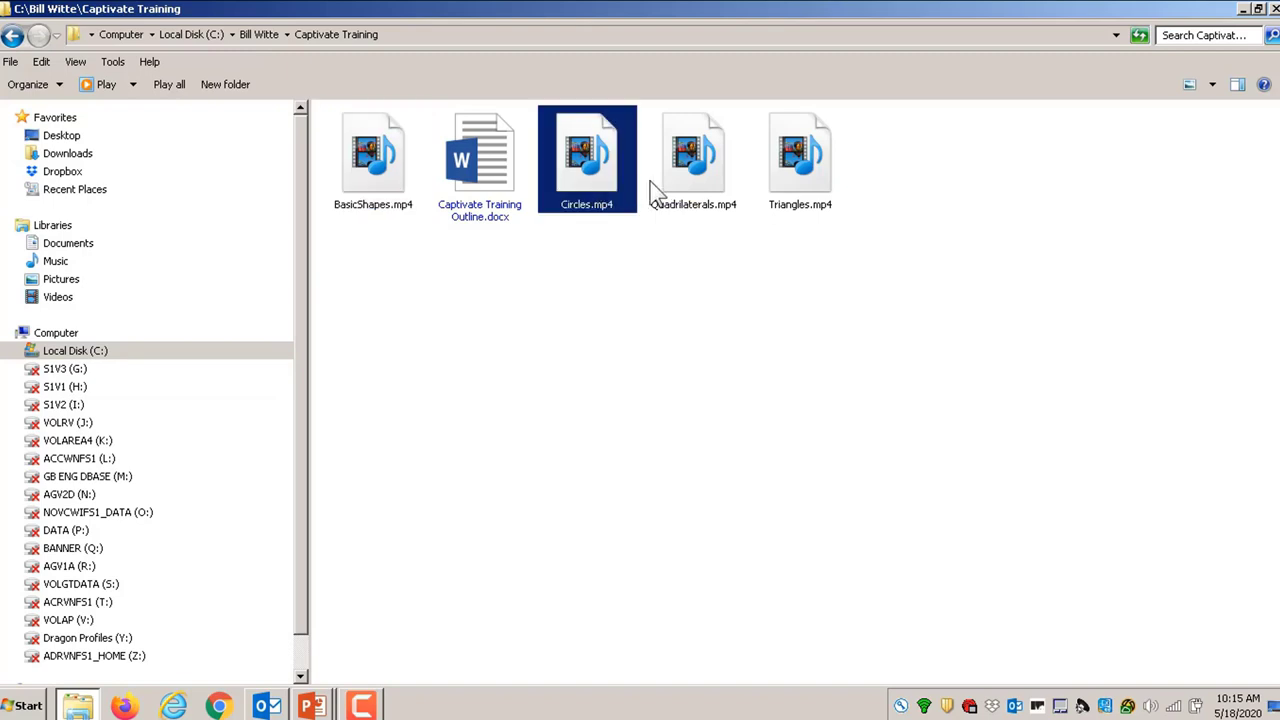
pyautogui.keyDown('ctrl'); pyautogui.click(694, 186); pyautogui.keyUp('ctrl')
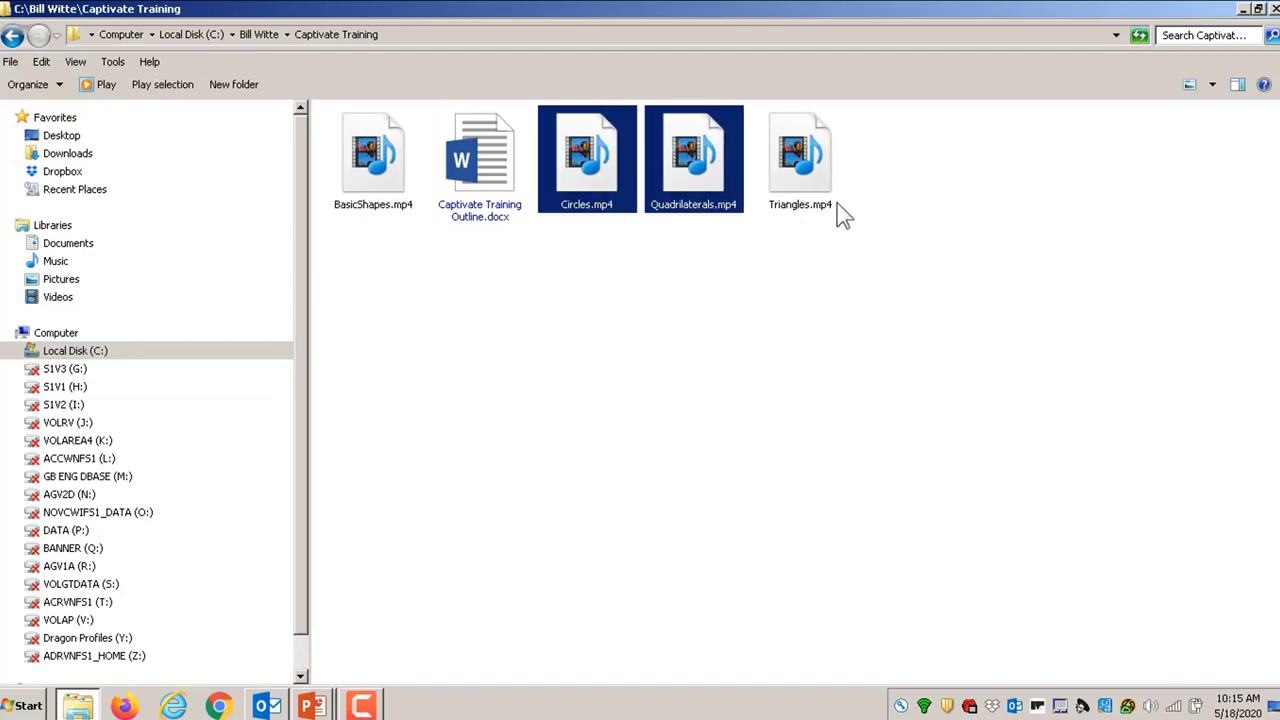
pyautogui.keyDown('ctrl'); pyautogui.click(815, 184); pyautogui.keyUp('ctrl')
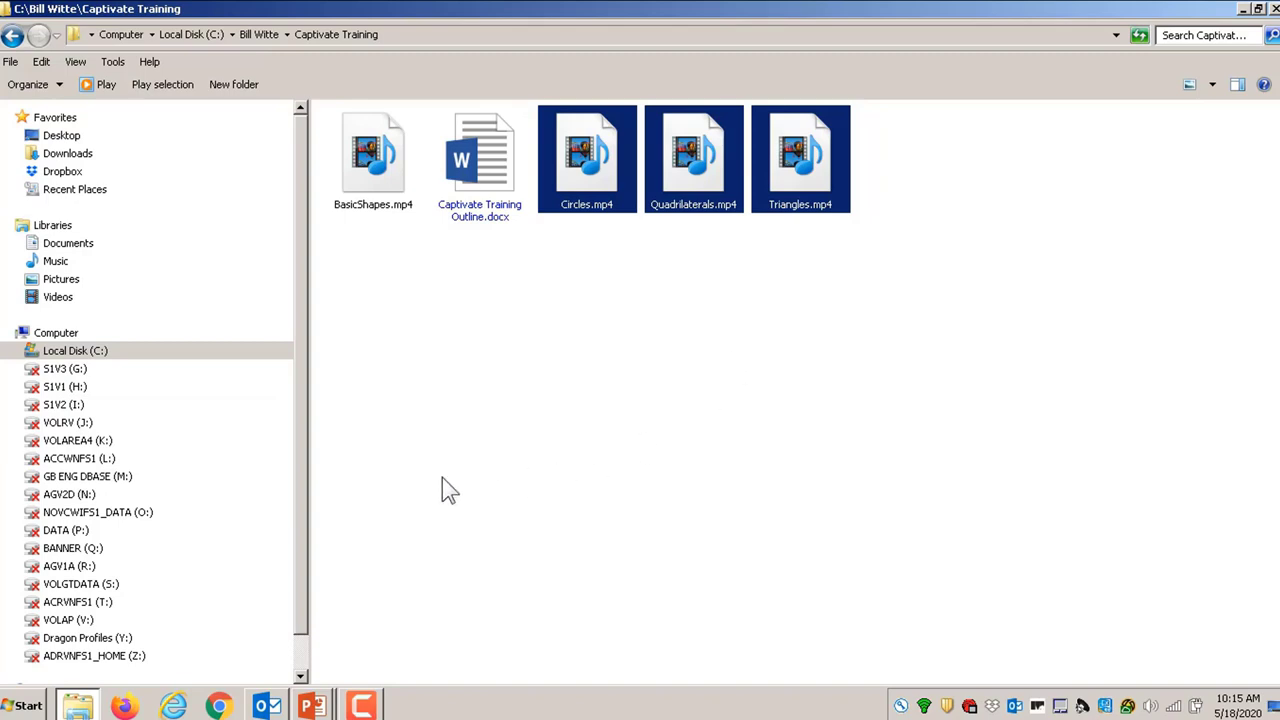
# Step: Launch Adobe Captivate 2017 (64 Bit) from the Adobe program group
pyautogui.click(14, 708)
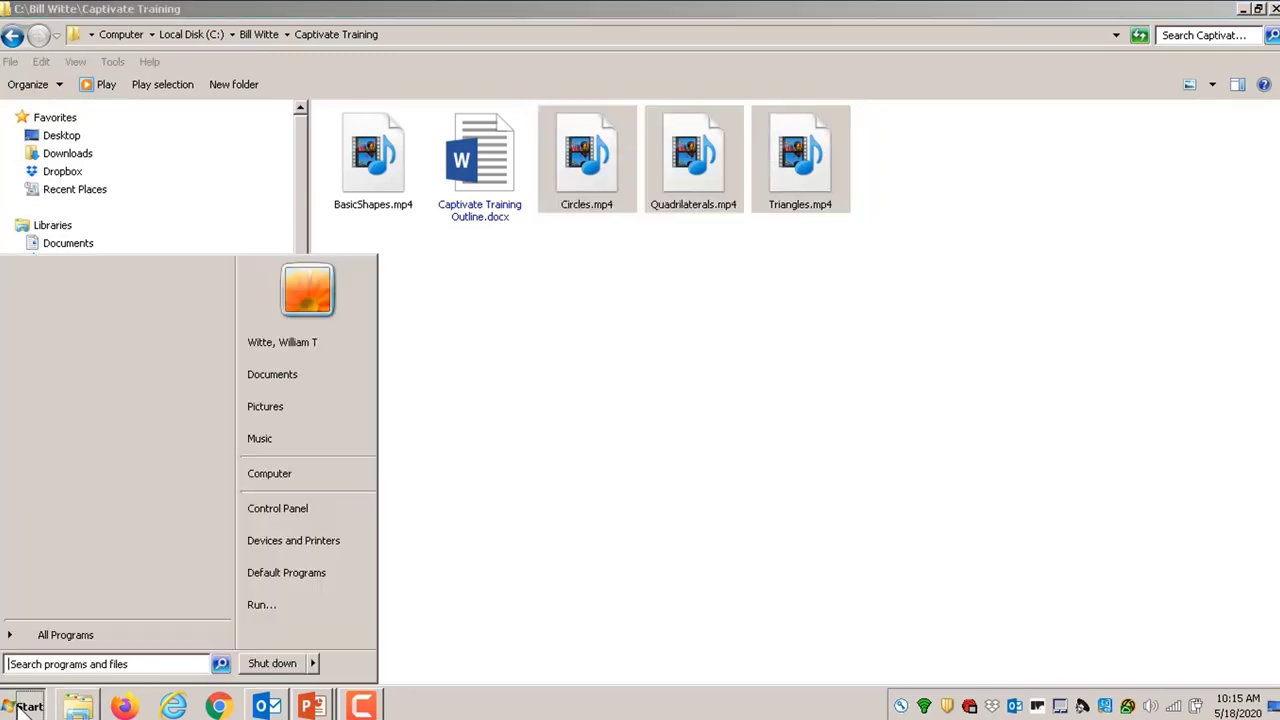
pyautogui.click(103, 636)
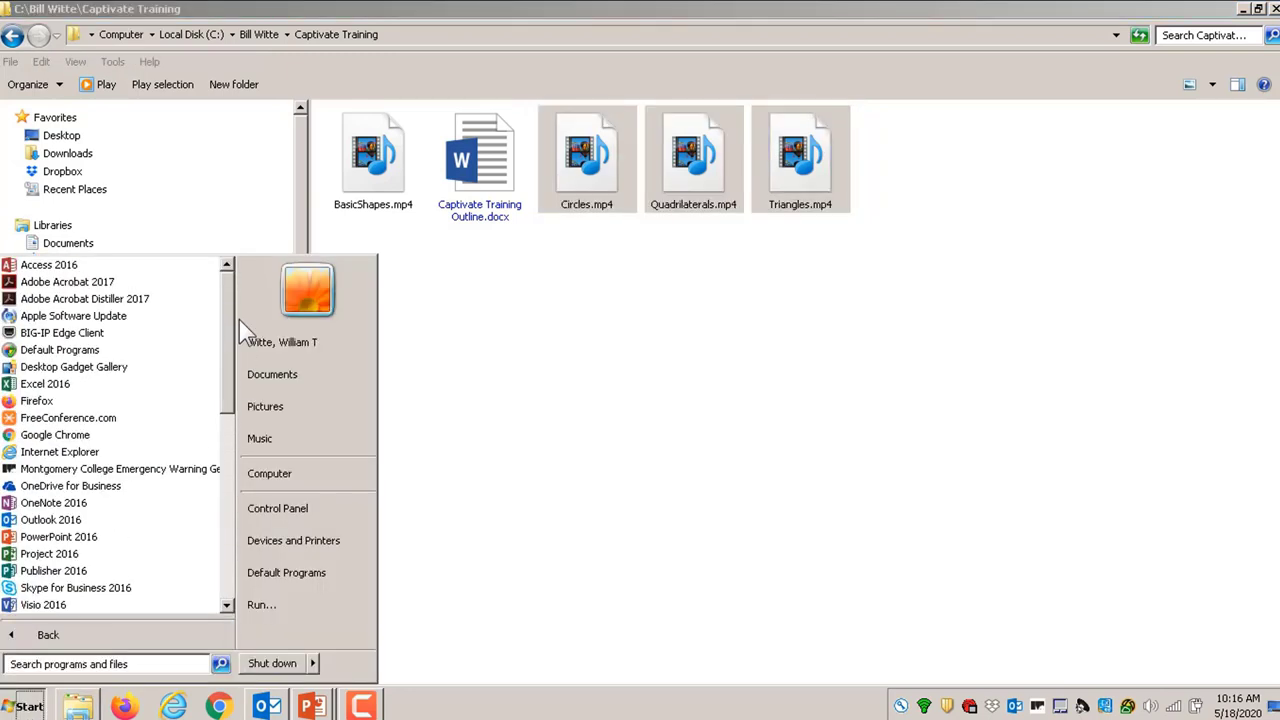
pyautogui.moveTo(232, 358); pyautogui.dragTo(230, 478)
pyautogui.click(50, 418)
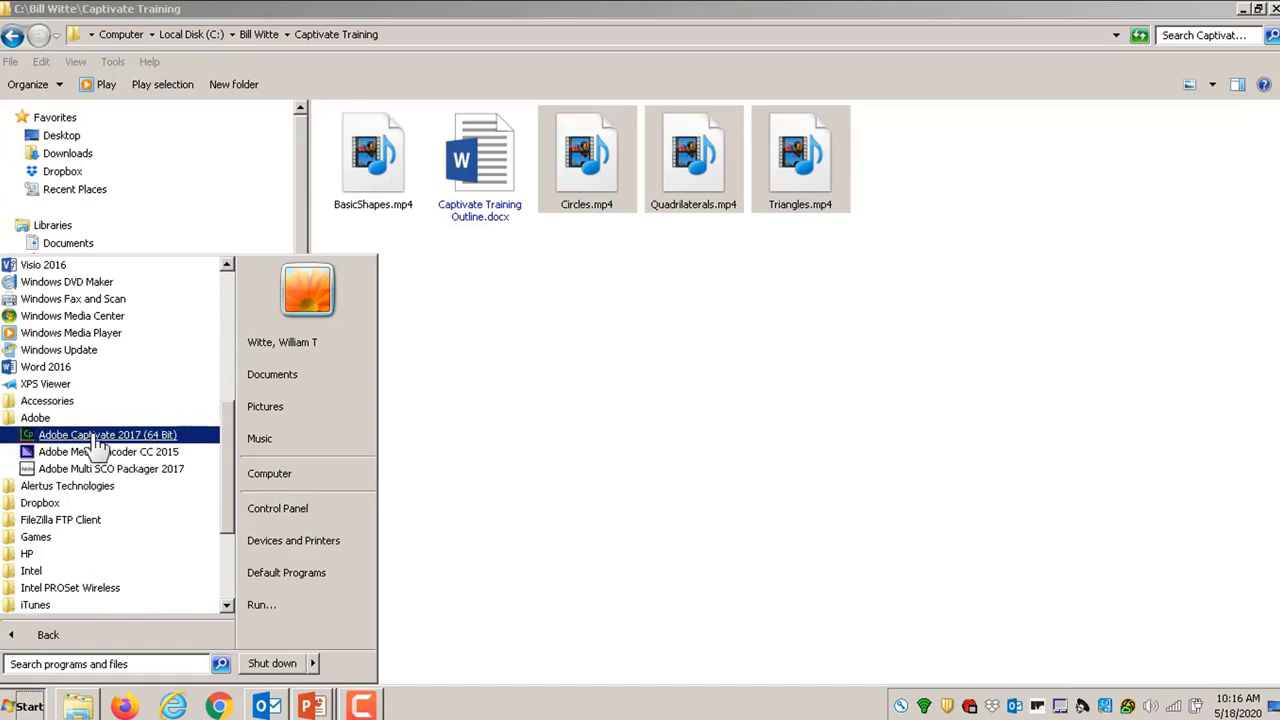
pyautogui.click(95, 437)
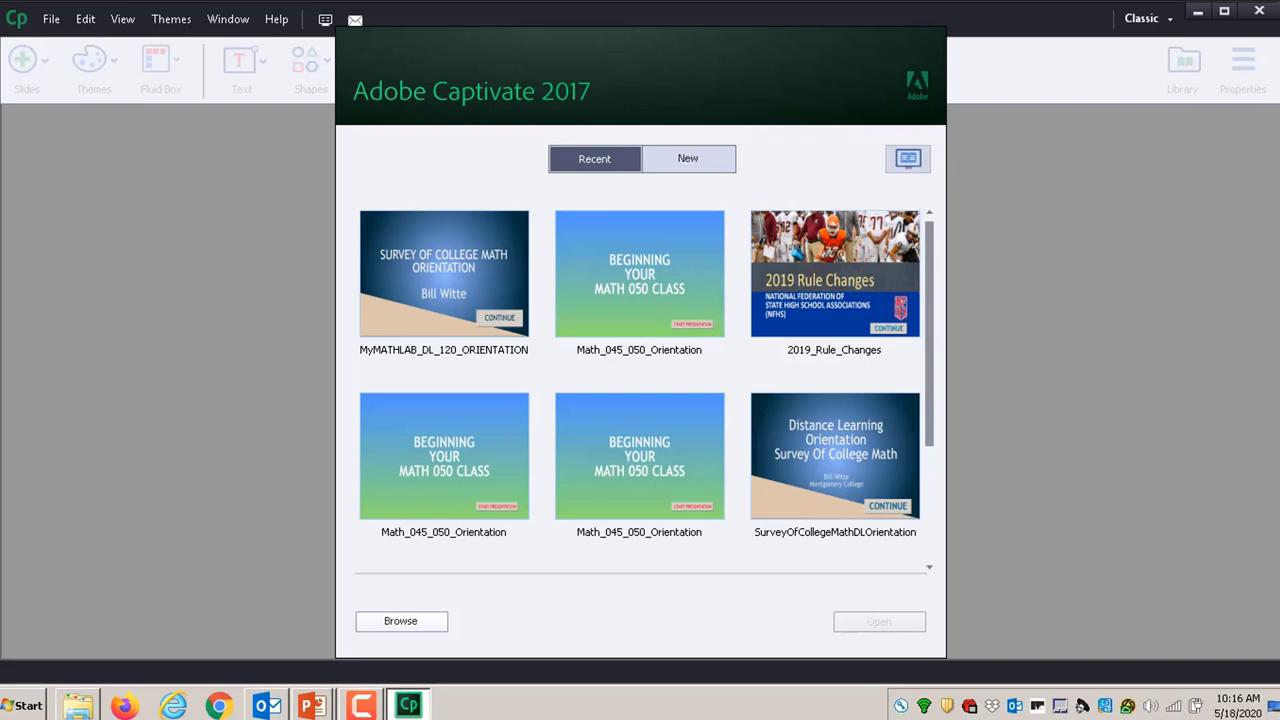
# Step: Create a new blank project with a 1024 x 627 canvas
pyautogui.click(682, 164)
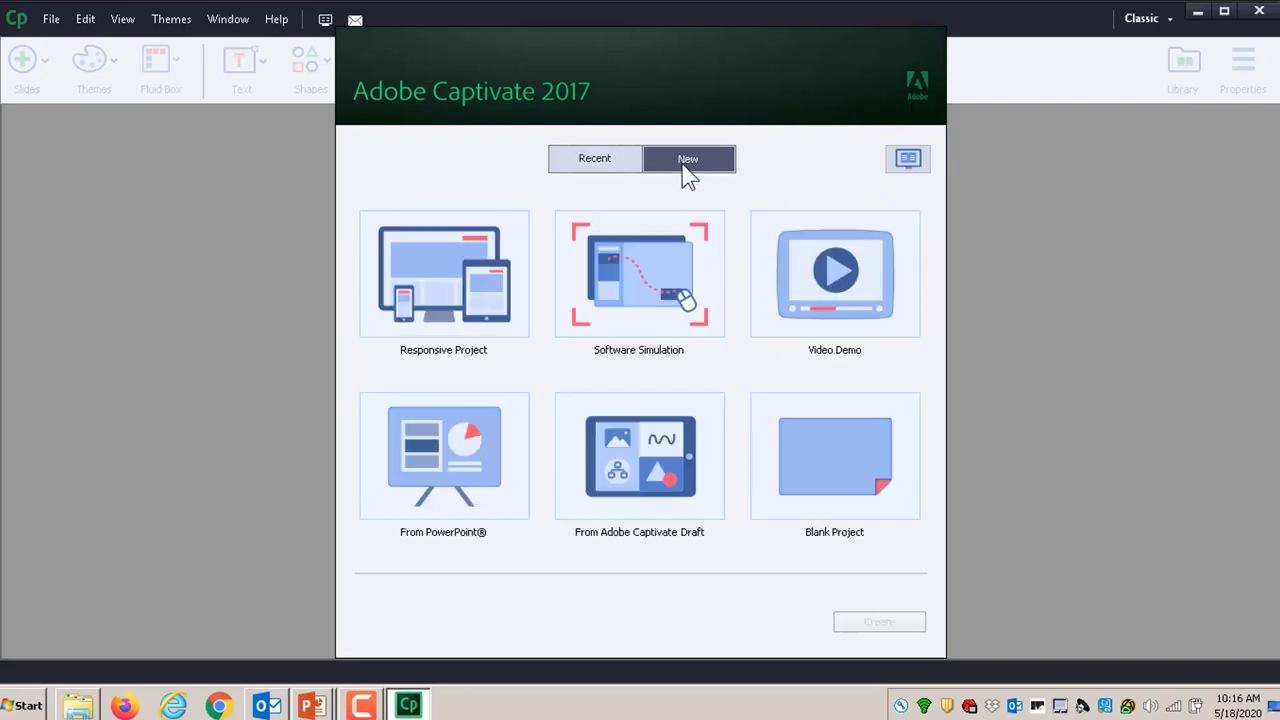
pyautogui.click(829, 472)
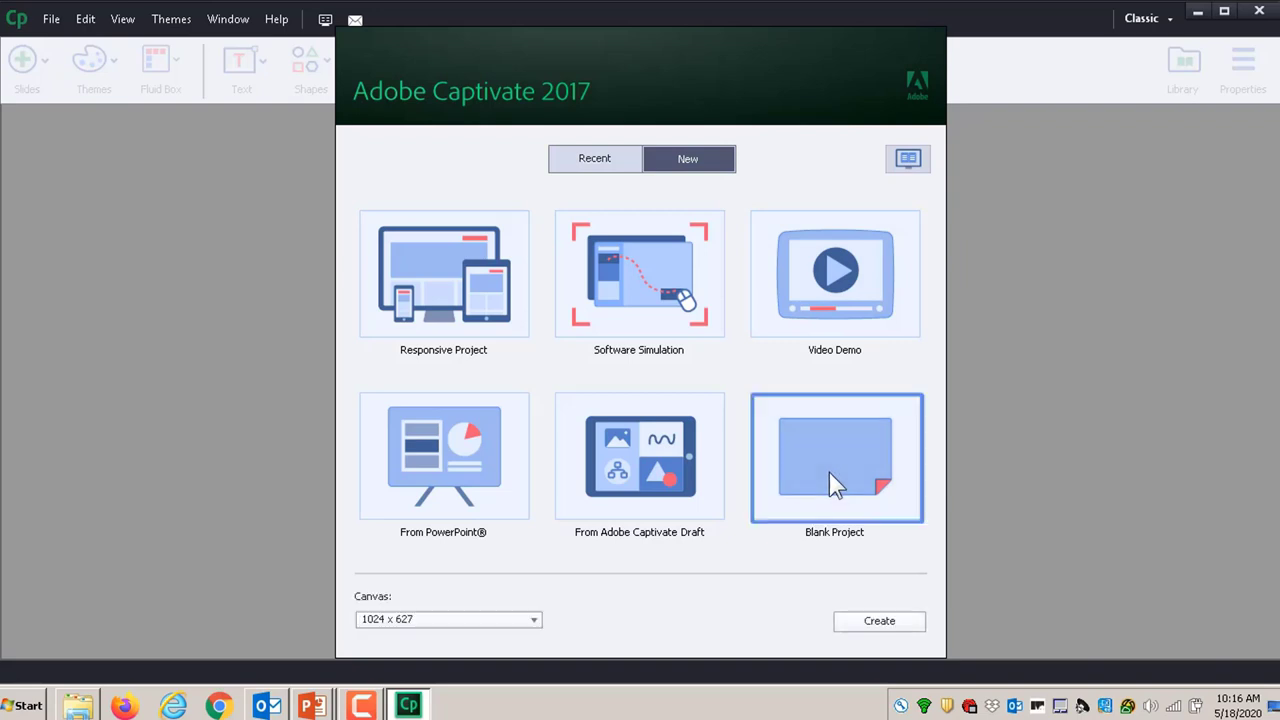
pyautogui.click(879, 628)
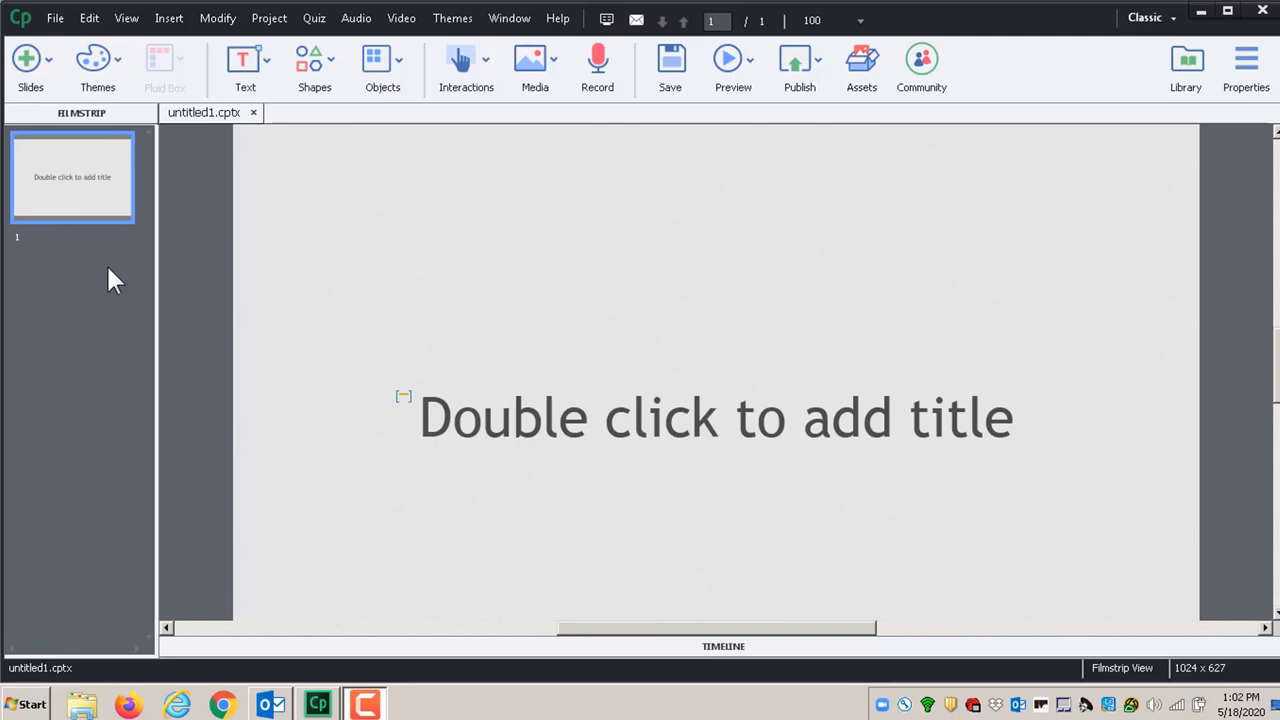
# Step: Expand the timeline and set the slide magnification to Best Fit
pyautogui.click(716, 648)
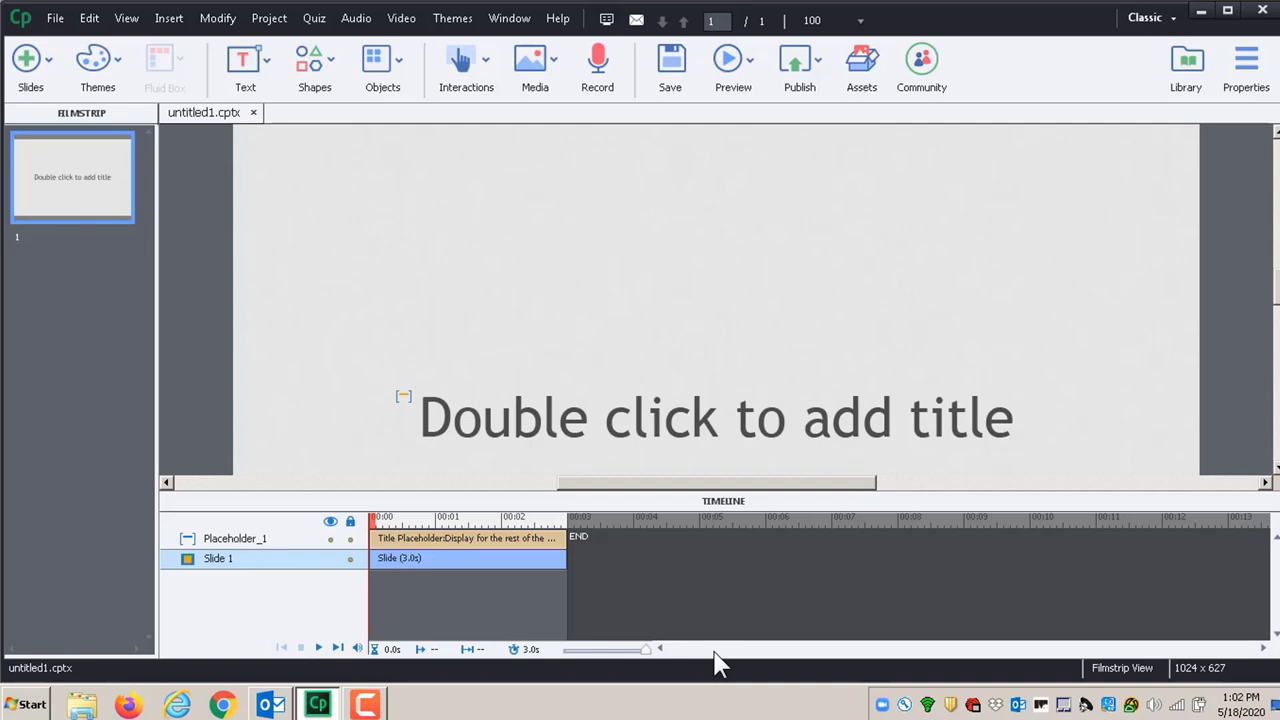
pyautogui.click(127, 20)
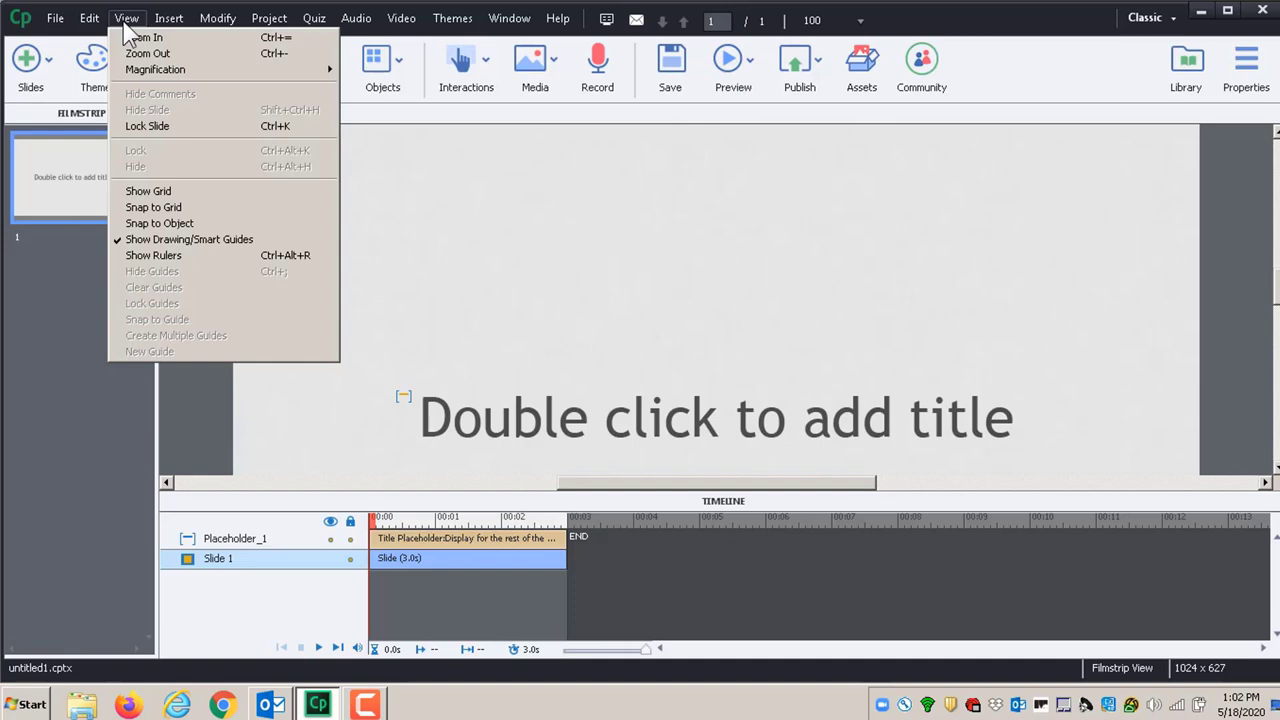
pyautogui.moveTo(158, 74)
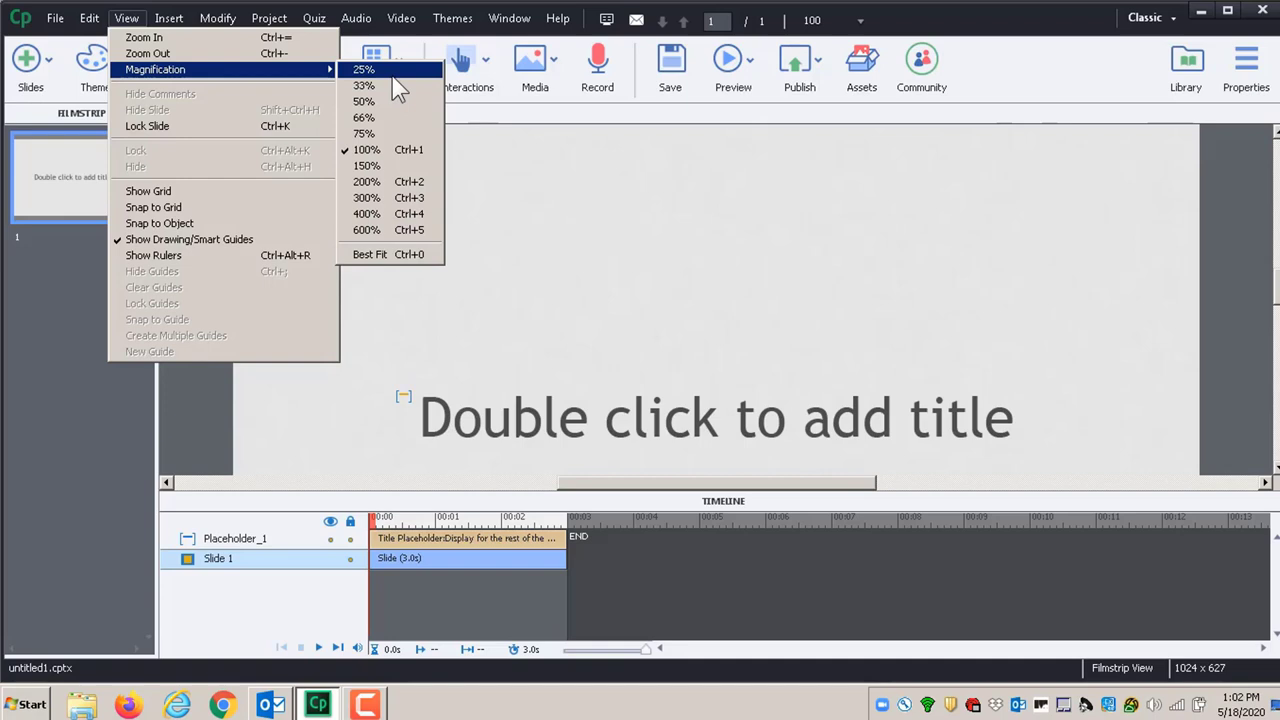
pyautogui.click(370, 255)
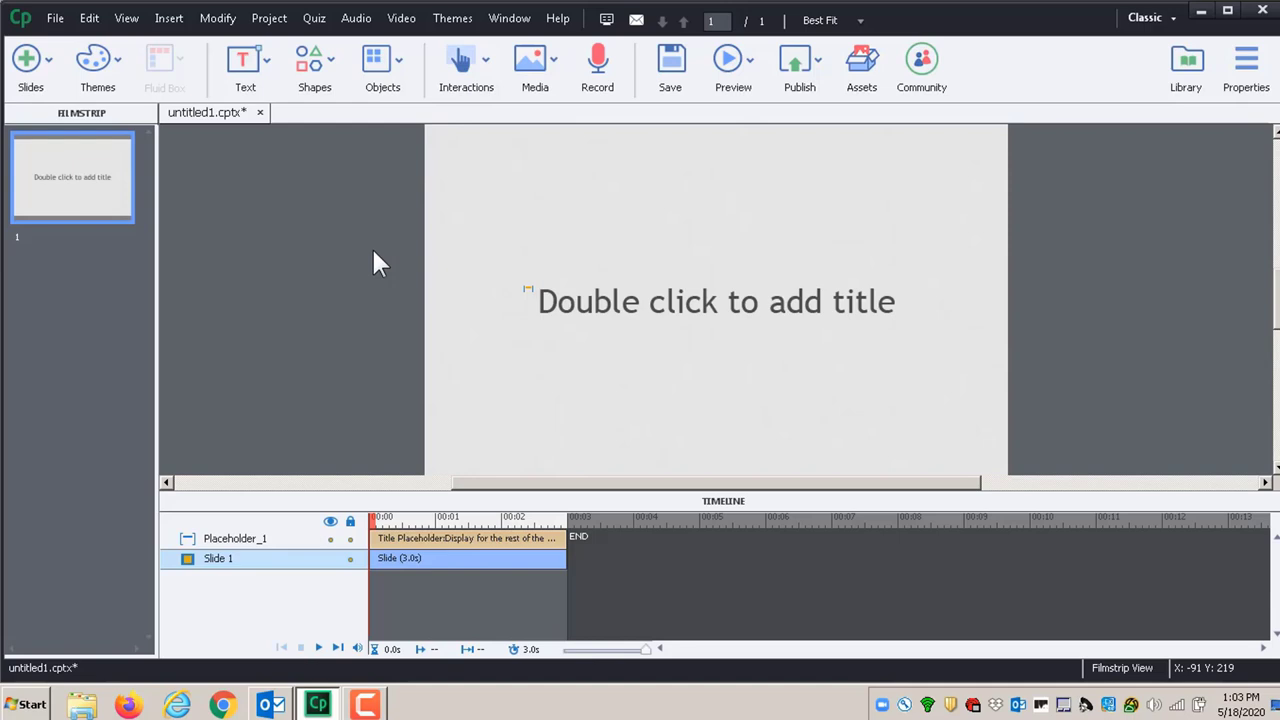
# Step: Replace the title placeholder text on slide 1 with SHAPES
pyautogui.click(697, 302)
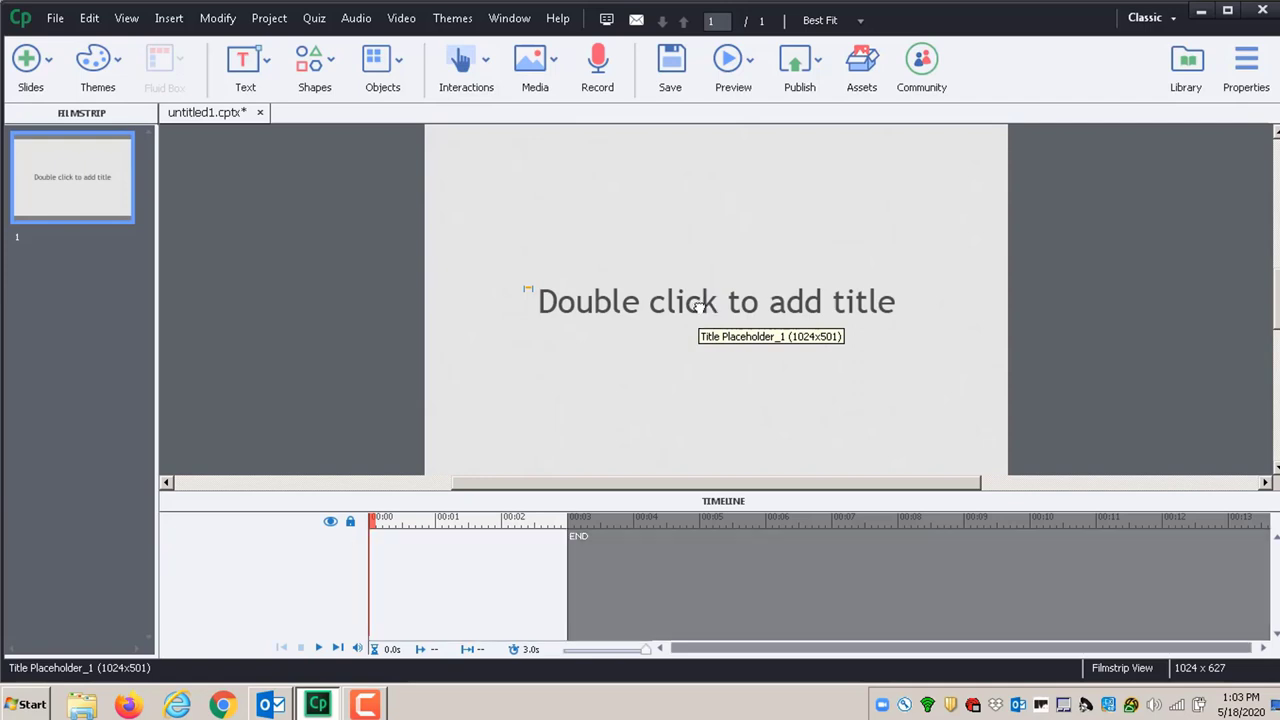
pyautogui.doubleClick(704, 312)
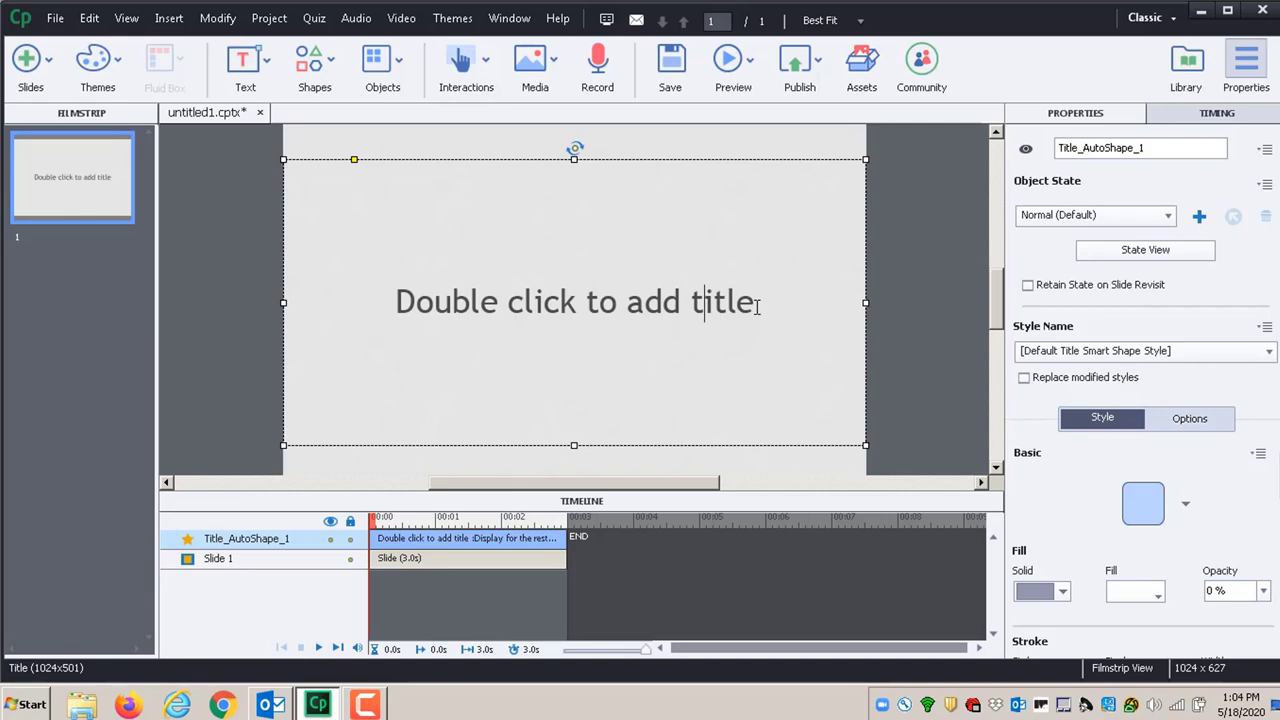
pyautogui.moveTo(704, 307); pyautogui.dragTo(400, 305)
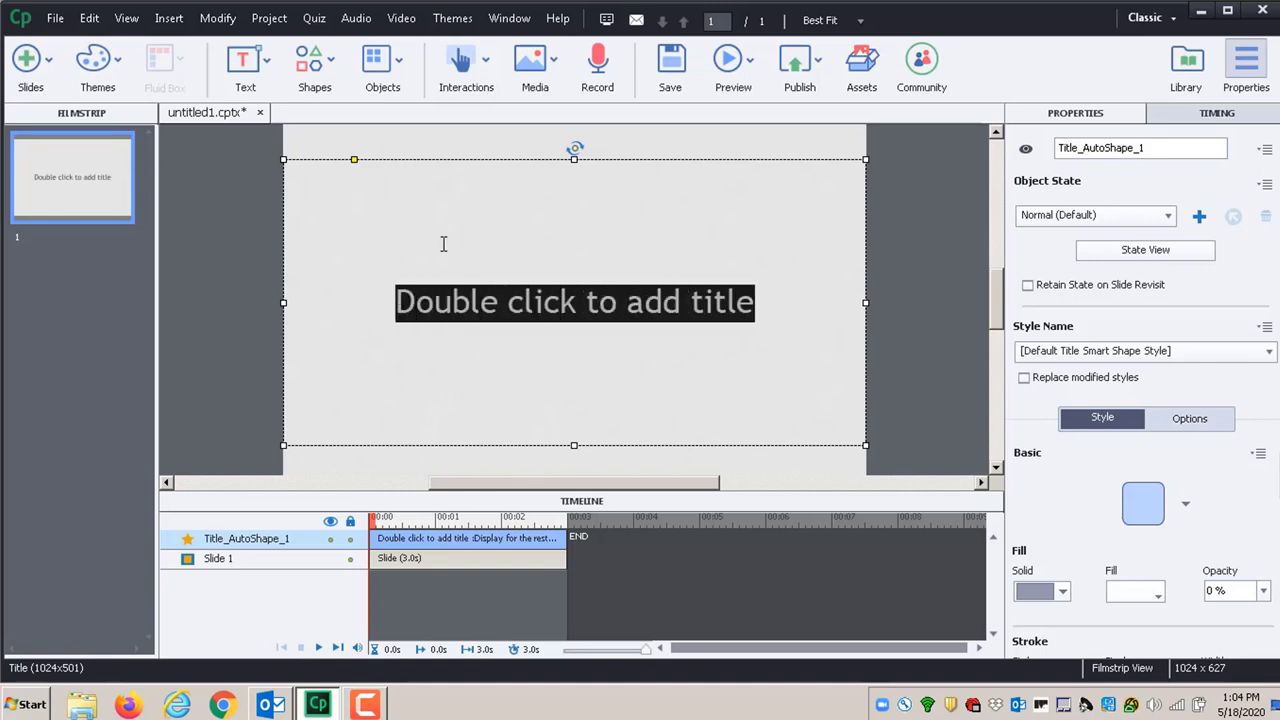
pyautogui.write('SHA')
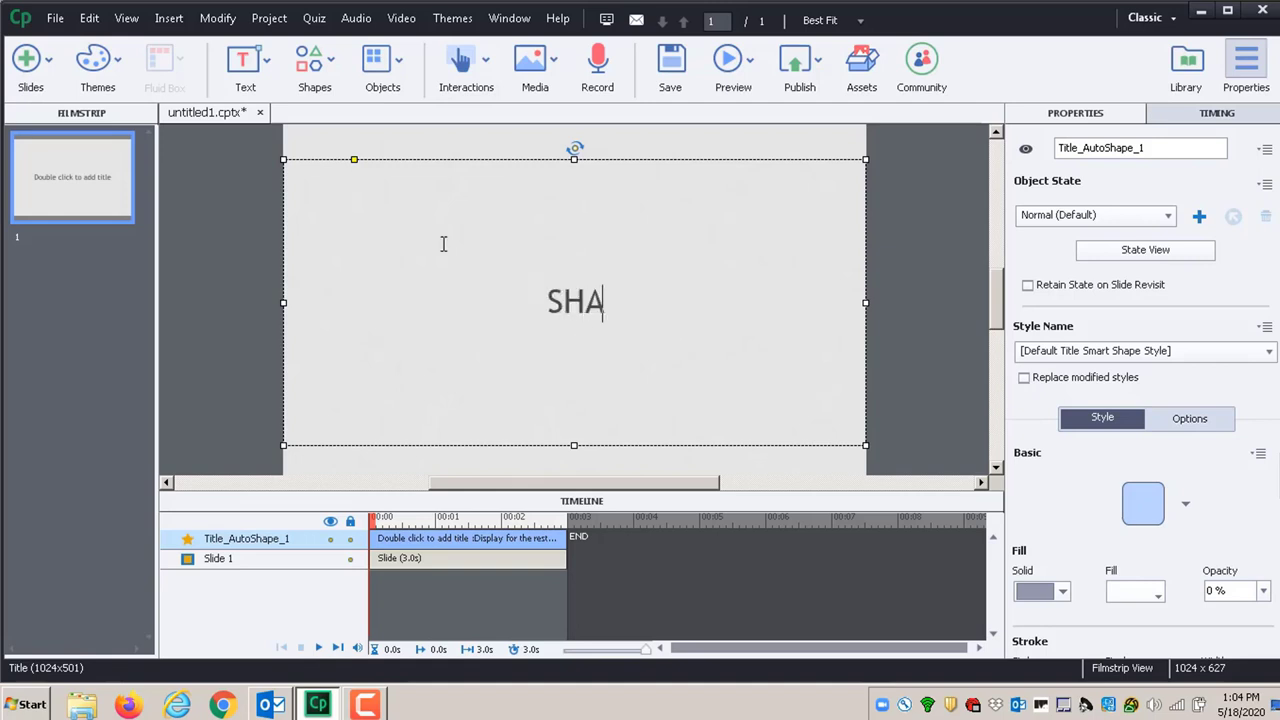
pyautogui.write('PES')
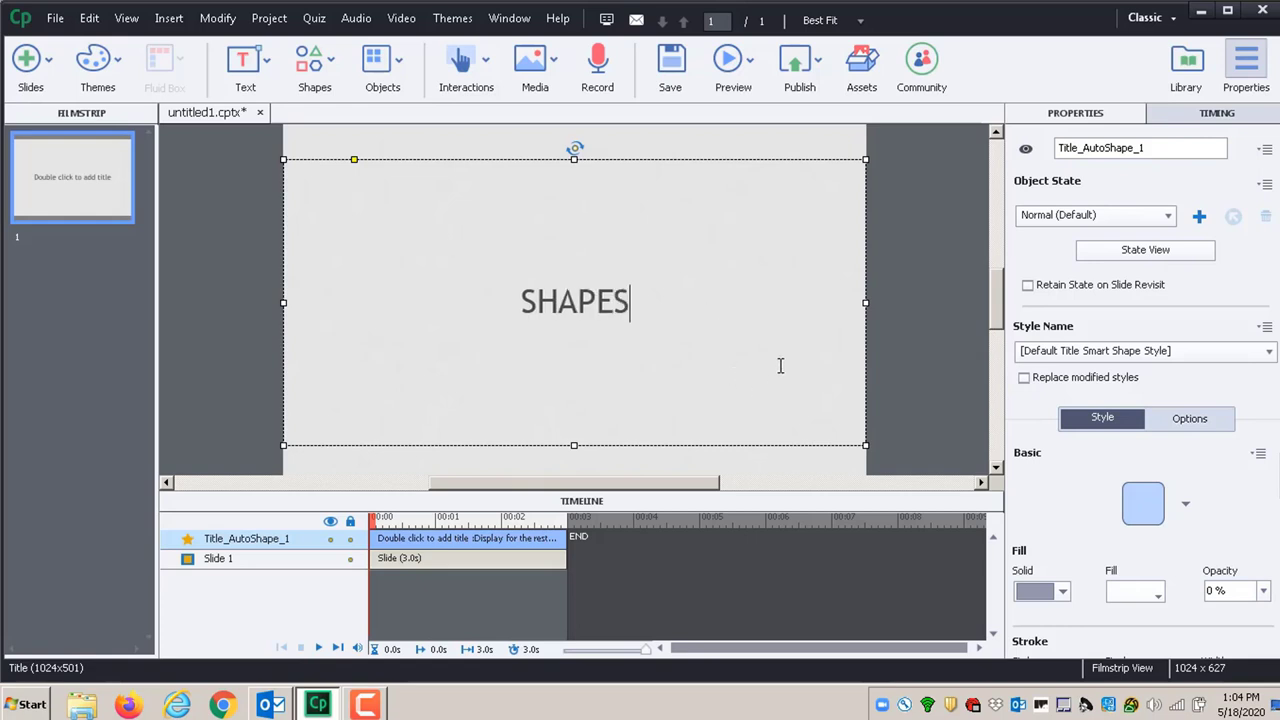
pyautogui.click(772, 461)
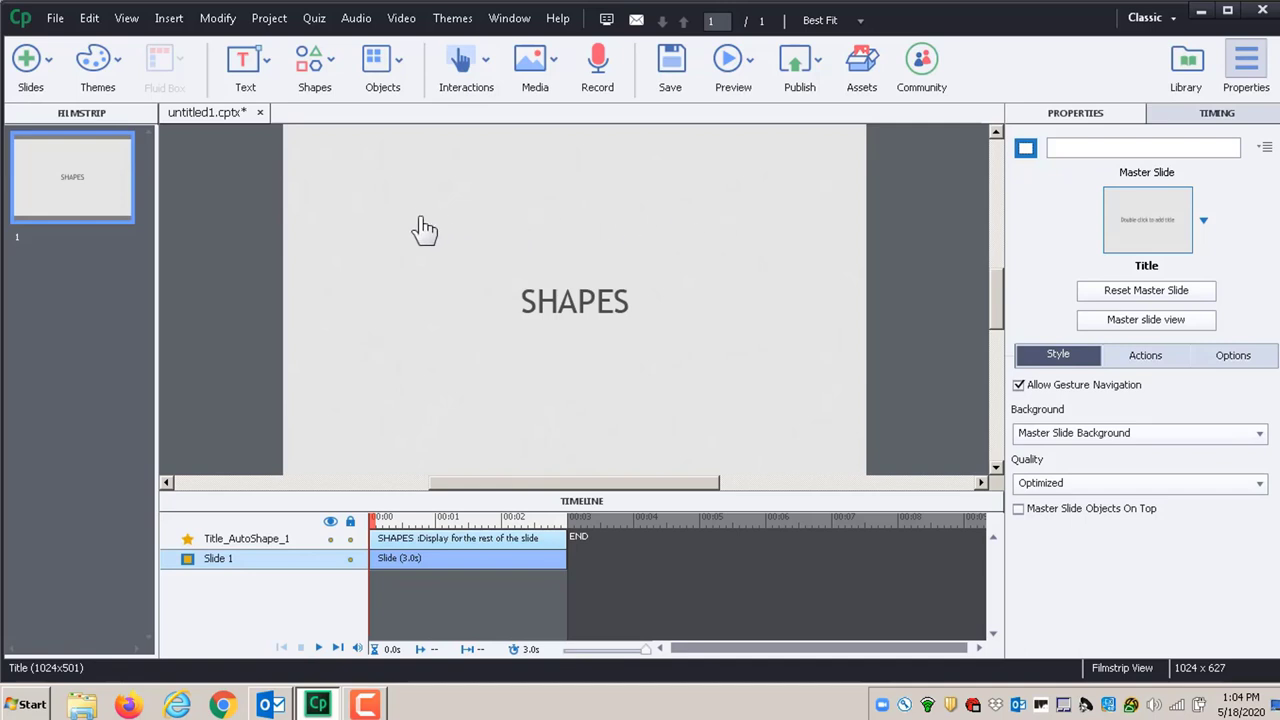
# Step: Insert a text button in the lower-right part of the title slide and caption it CONTINUE
pyautogui.click(486, 62)
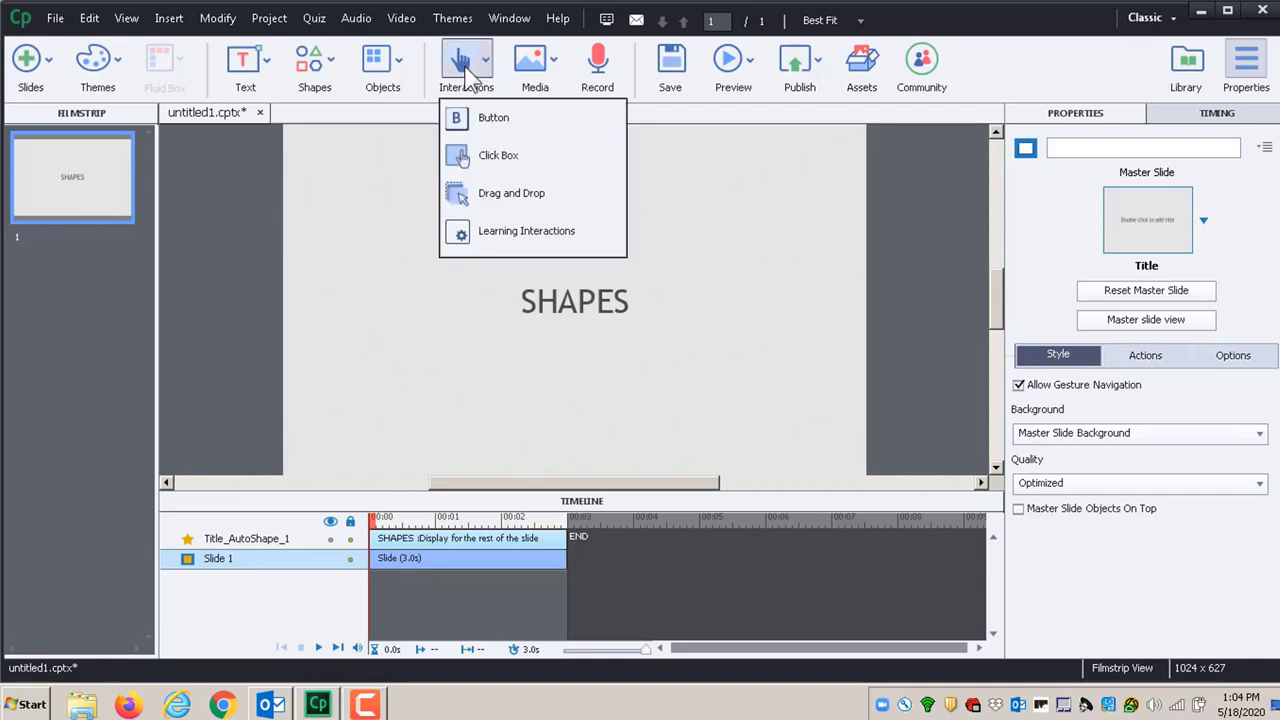
pyautogui.click(495, 120)
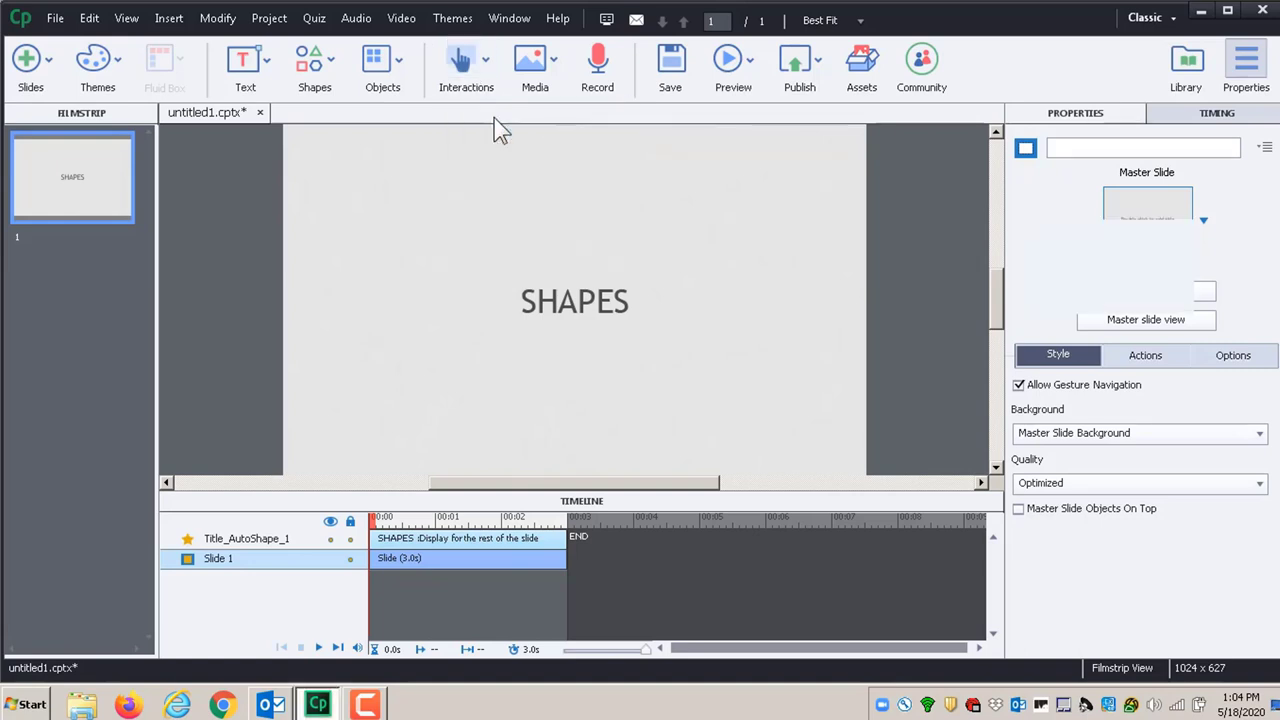
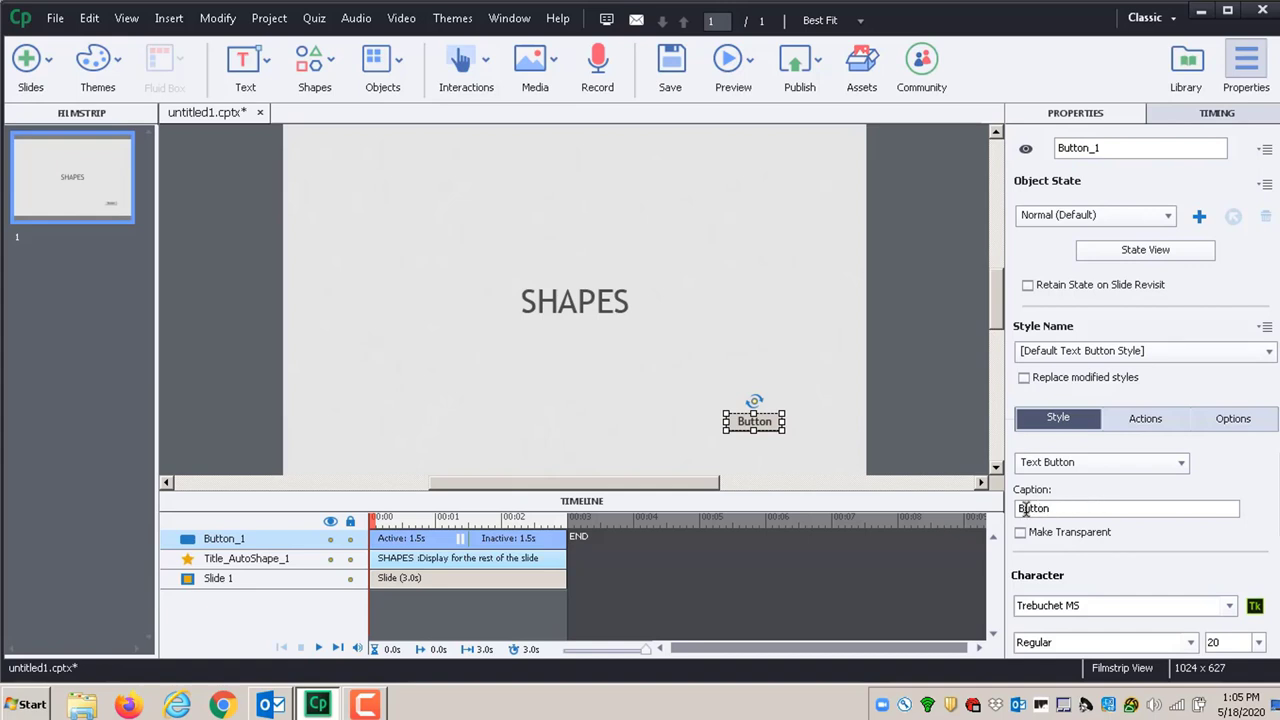
pyautogui.moveTo(1055, 508); pyautogui.dragTo(1004, 514)
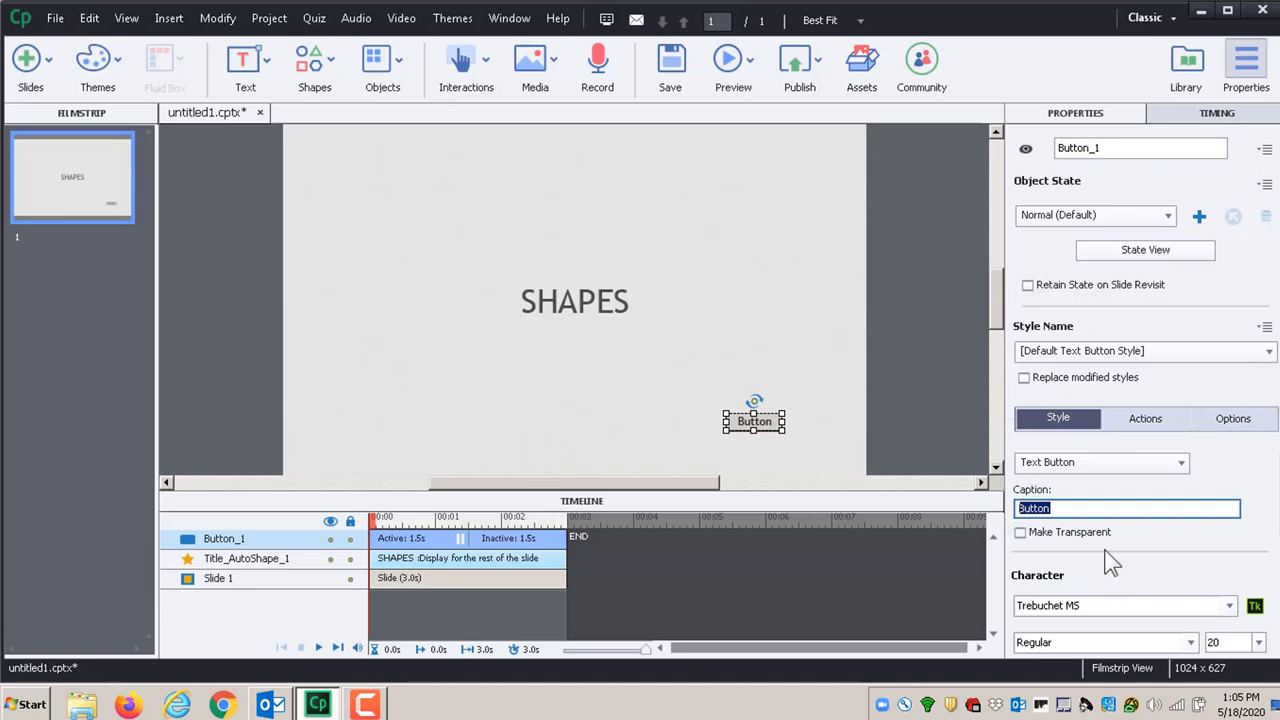
pyautogui.write('CONTINUE')
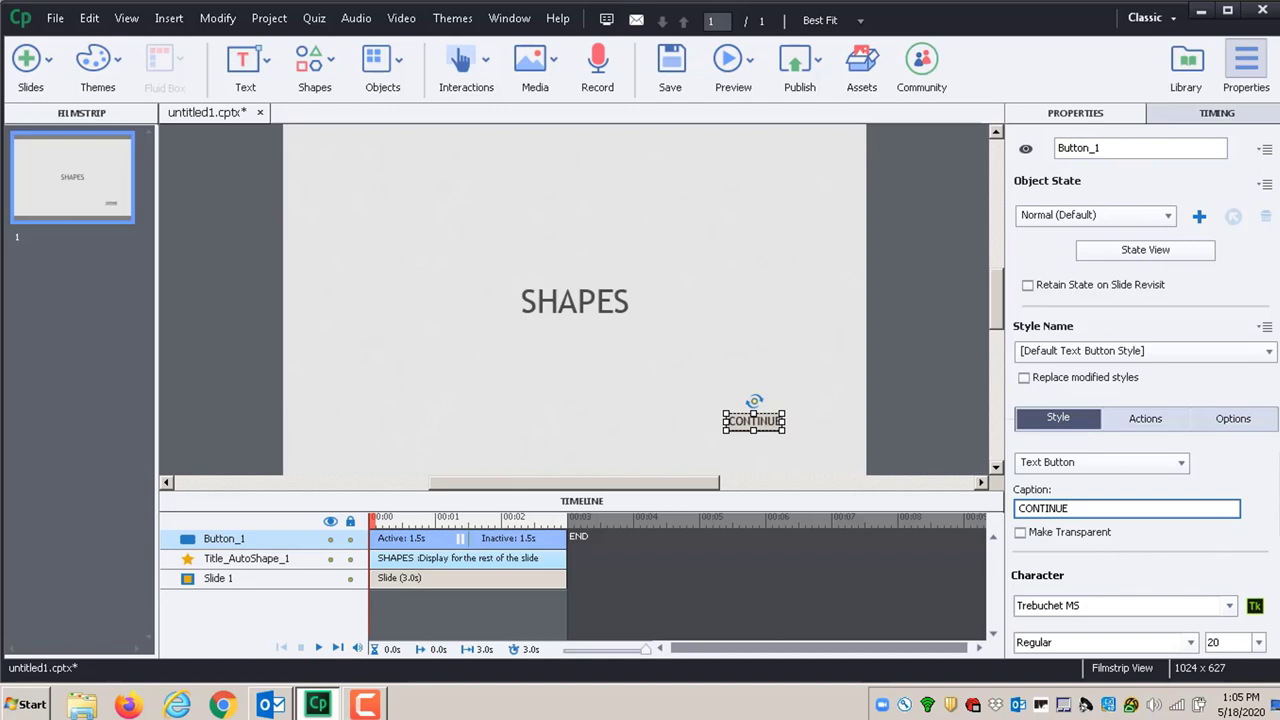
# Step: Set the CONTINUE button's font size to 45
pyautogui.scroll(-3, 1140, 560)
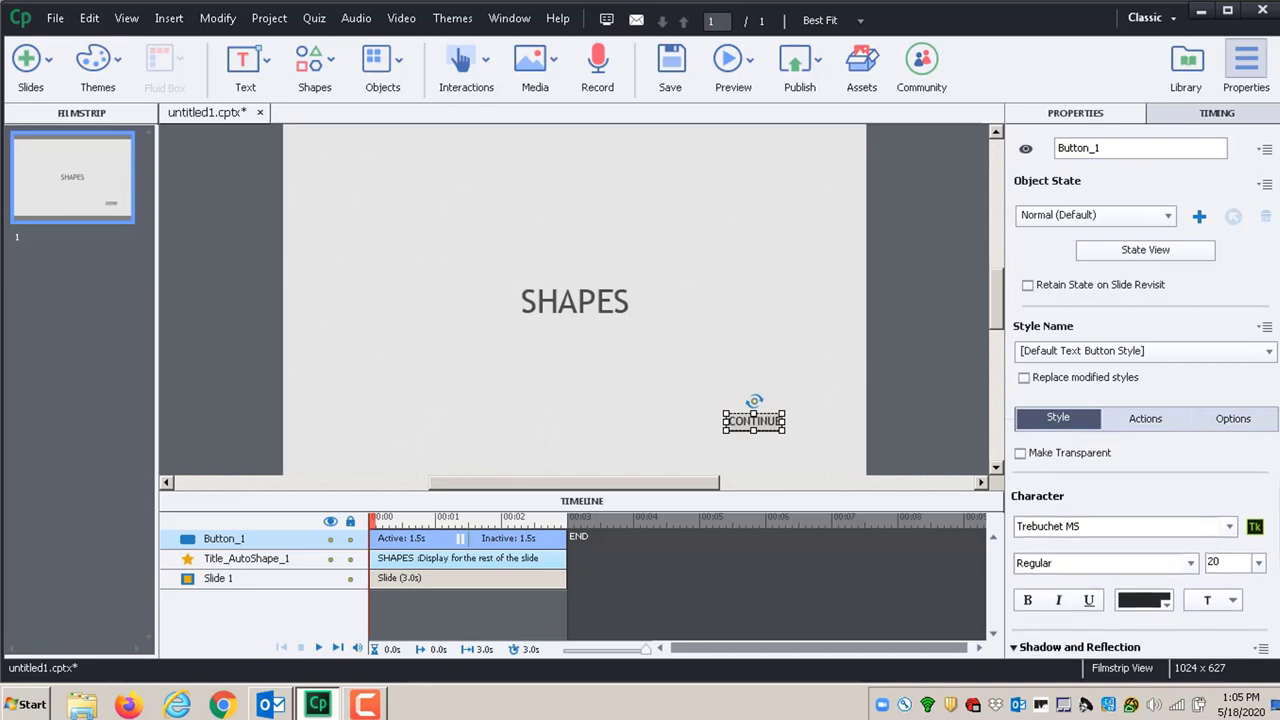
pyautogui.doubleClick(1218, 520)
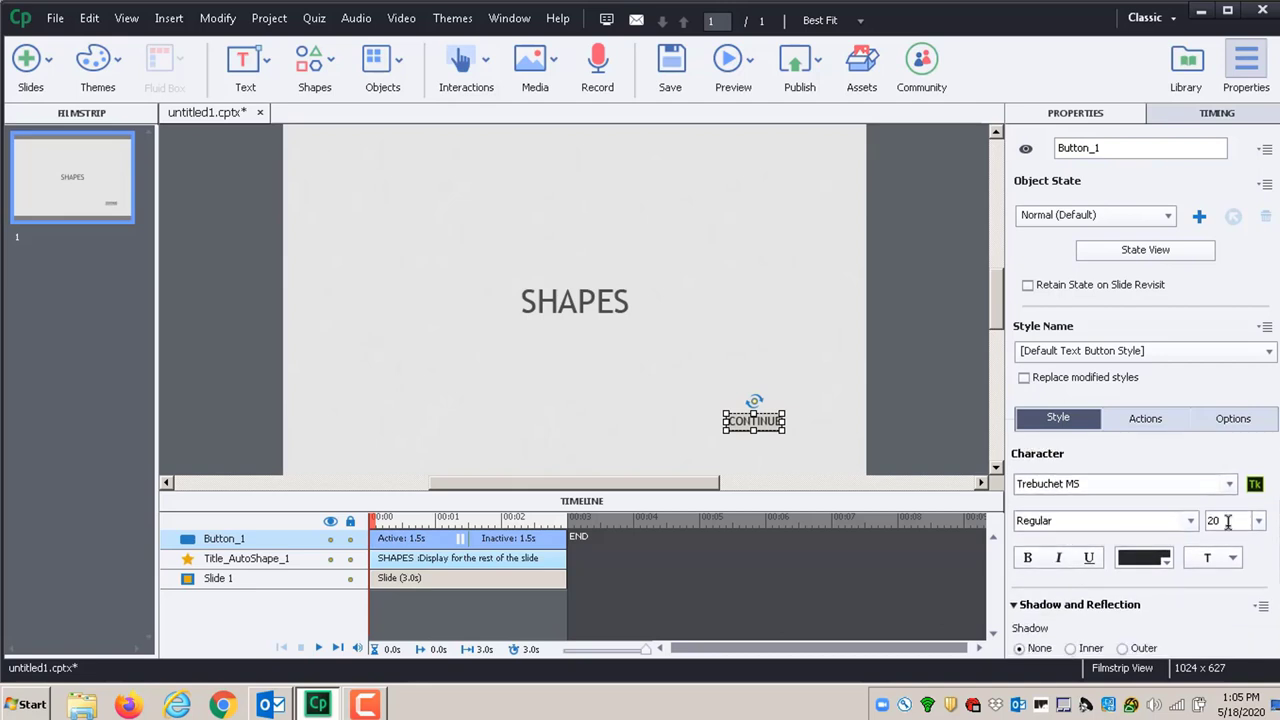
pyautogui.write('45')
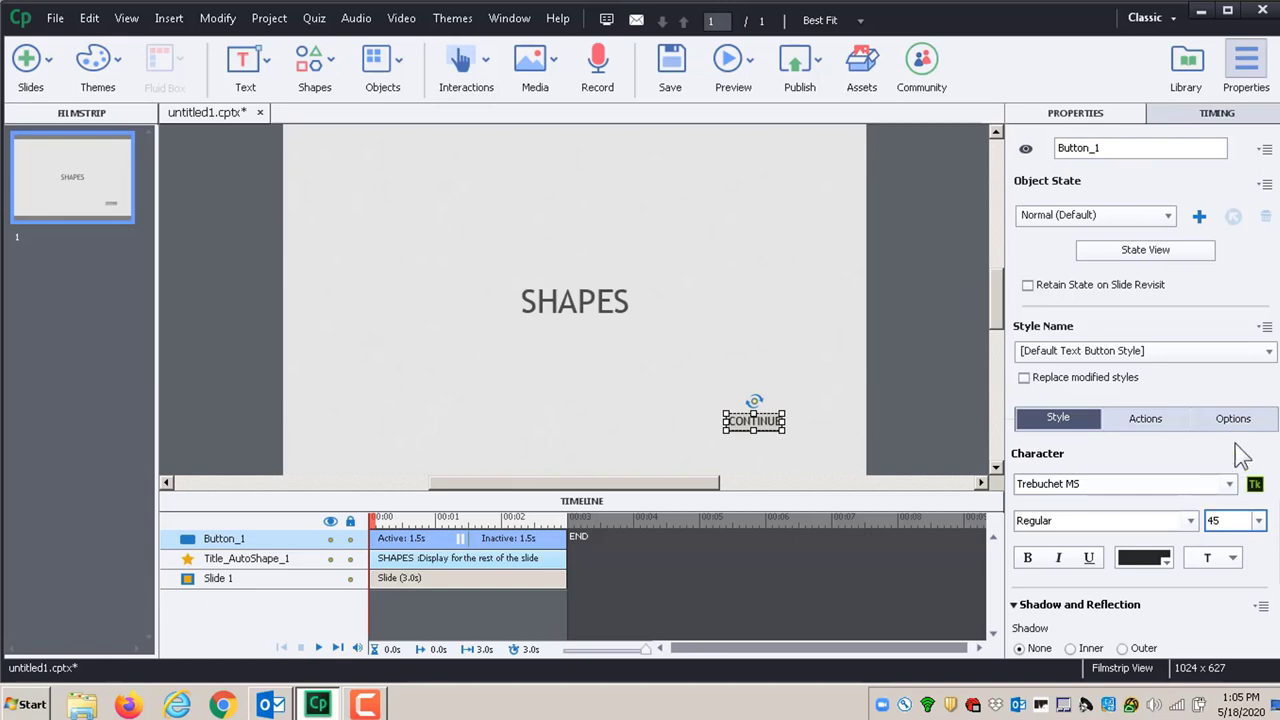
pyautogui.click(838, 367)
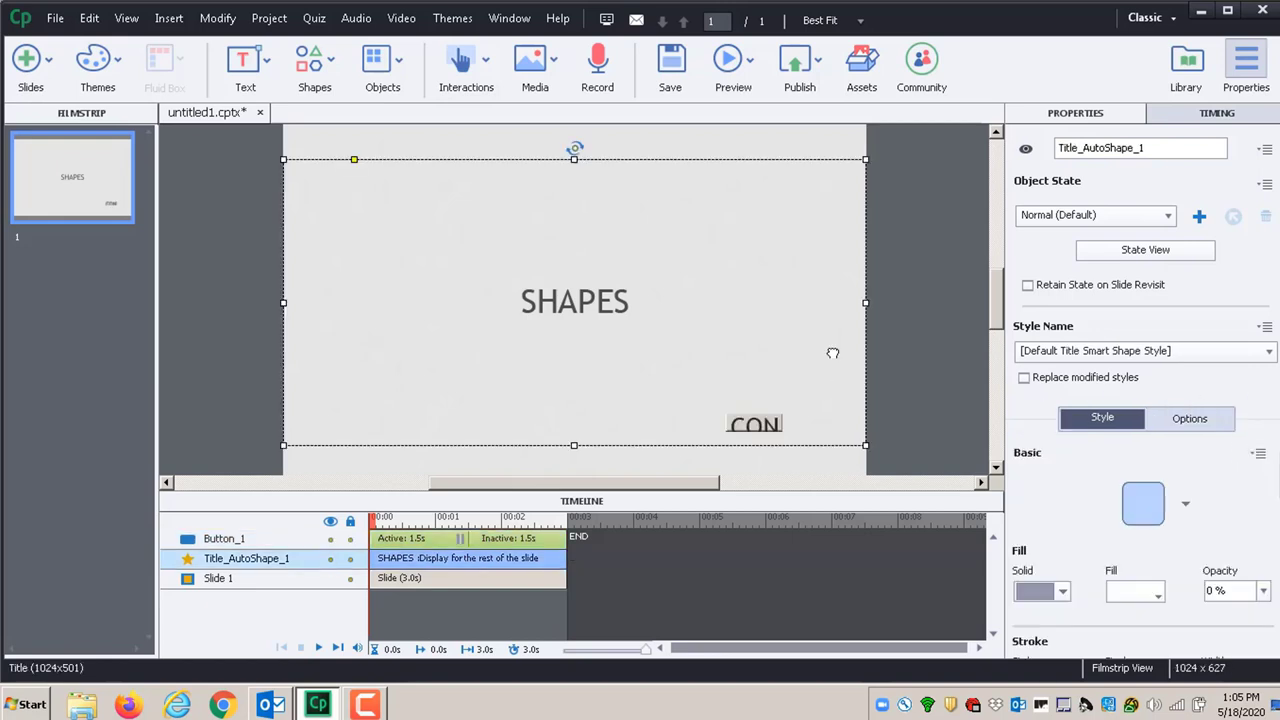
# Step: Enlarge the CONTINUE button to about 302 x 56 and move it closer to the slide's right edge
pyautogui.click(765, 424)
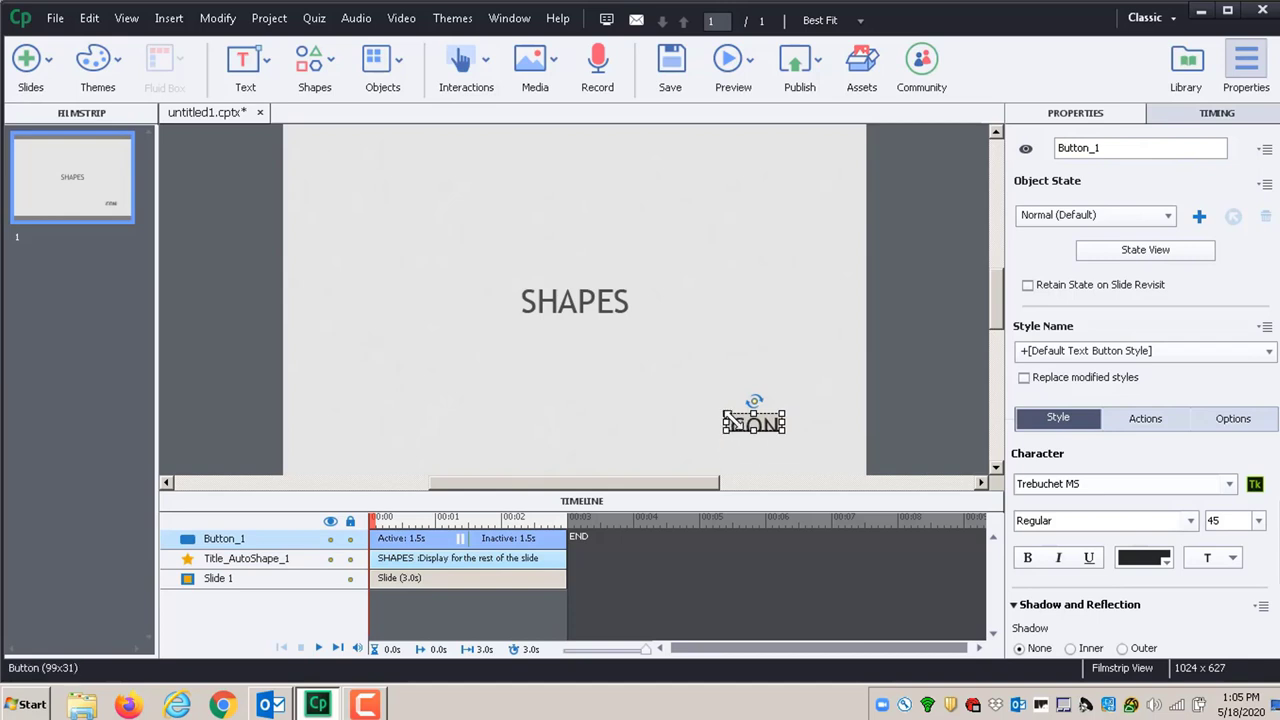
pyautogui.moveTo(727, 410); pyautogui.dragTo(612, 400)
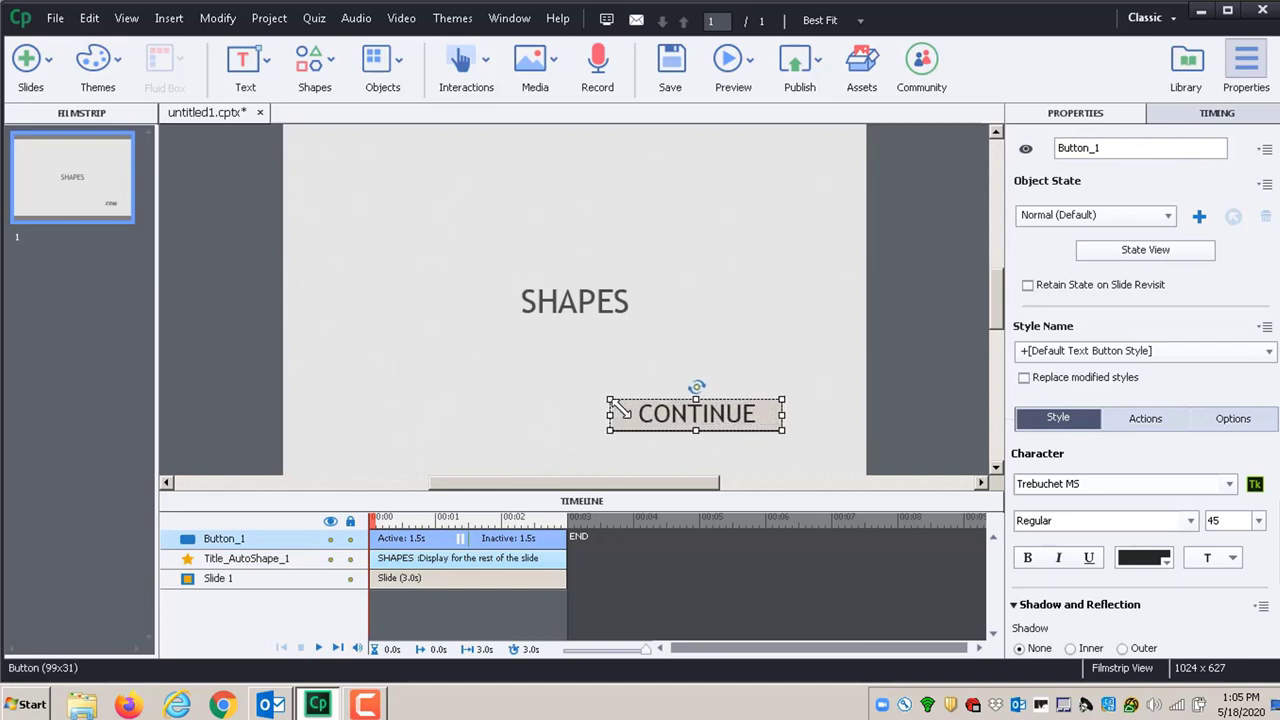
pyautogui.moveTo(768, 420); pyautogui.dragTo(817, 422)
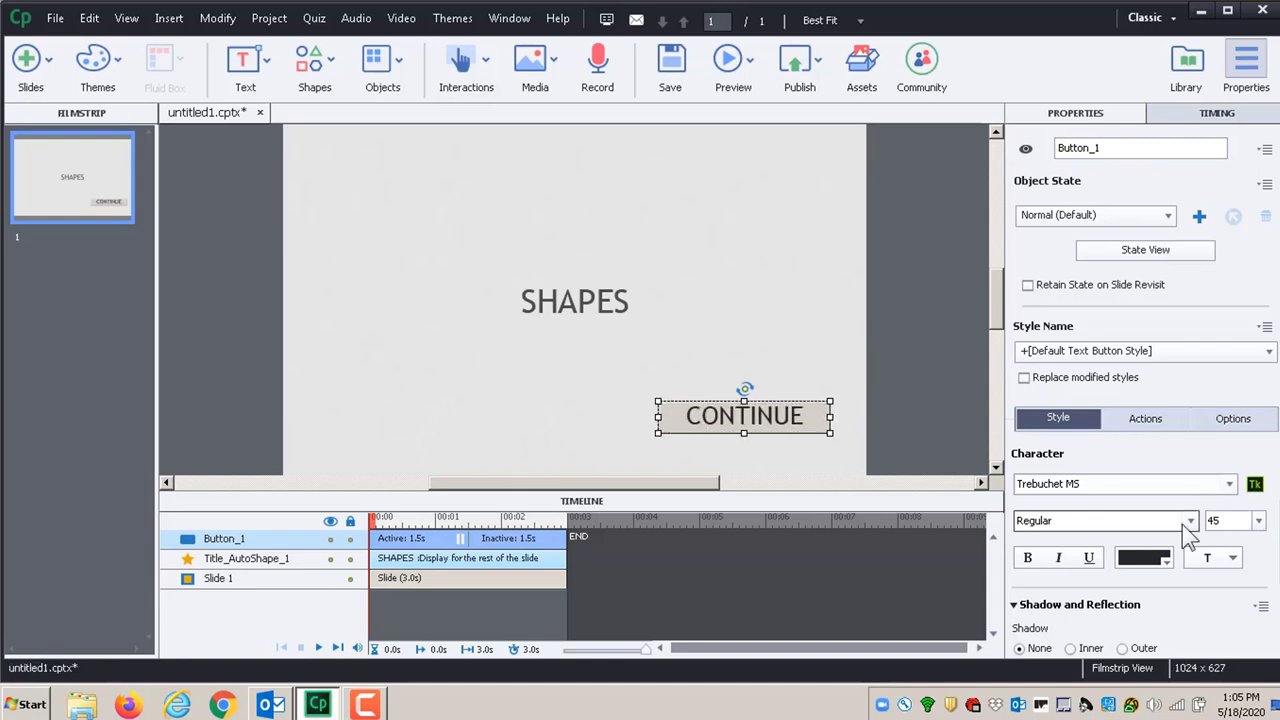
# Step: Color the CONTINUE caption dark red and shift the button slightly further toward the slide's lower-right corner
pyautogui.click(1163, 563)
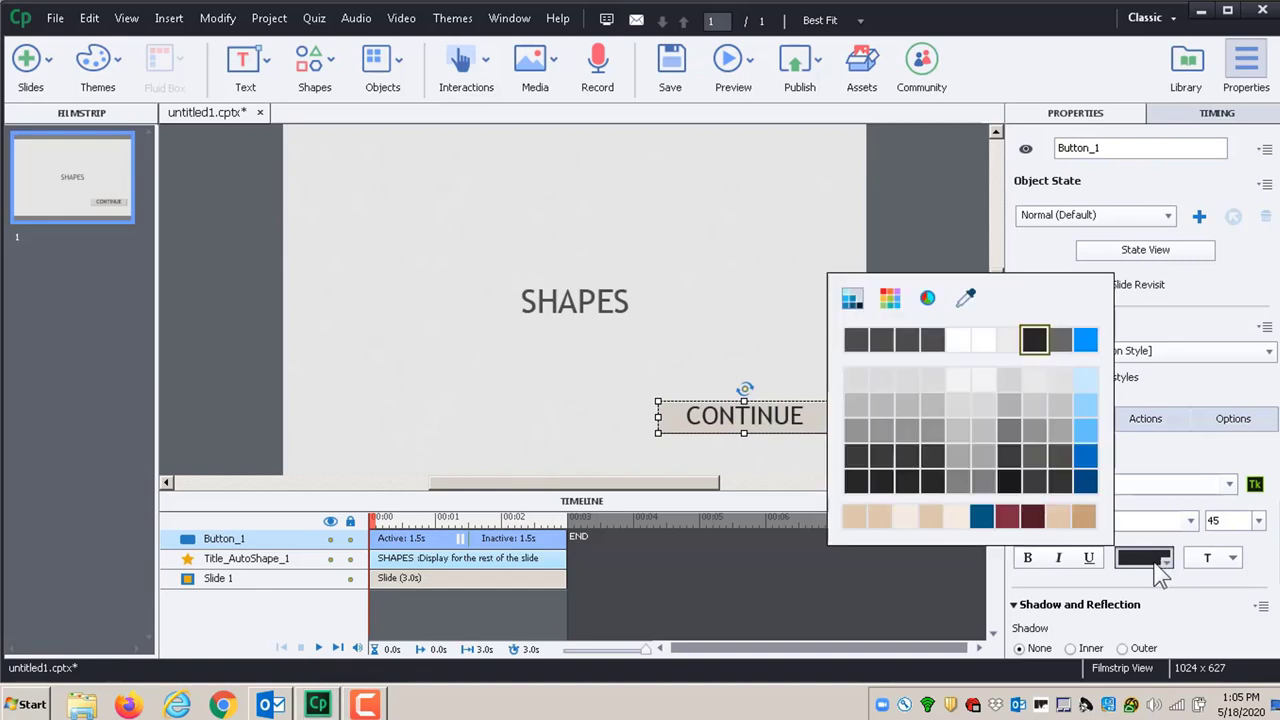
pyautogui.click(1006, 516)
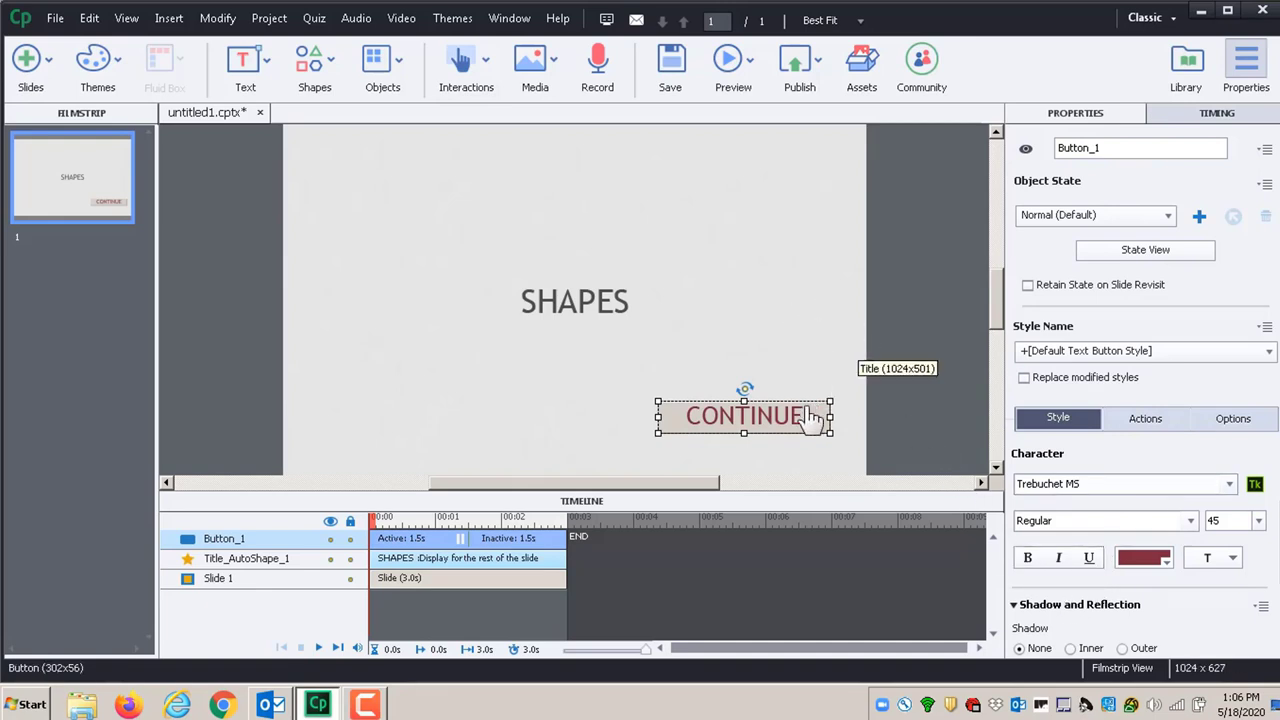
pyautogui.moveTo(810, 418); pyautogui.dragTo(824, 434)
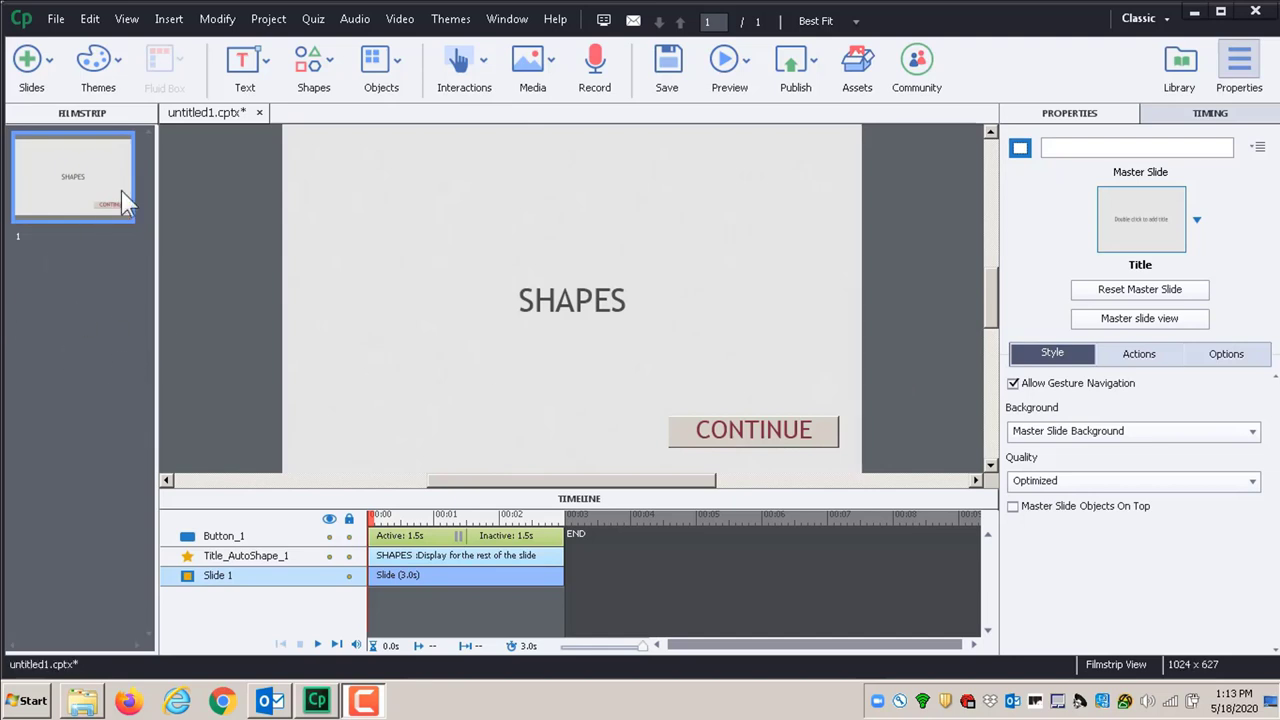
# Step: Add a new slide based on the Blank master slide after the SHAPES title slide
pyautogui.click(170, 20)
pyautogui.moveTo(190, 38)
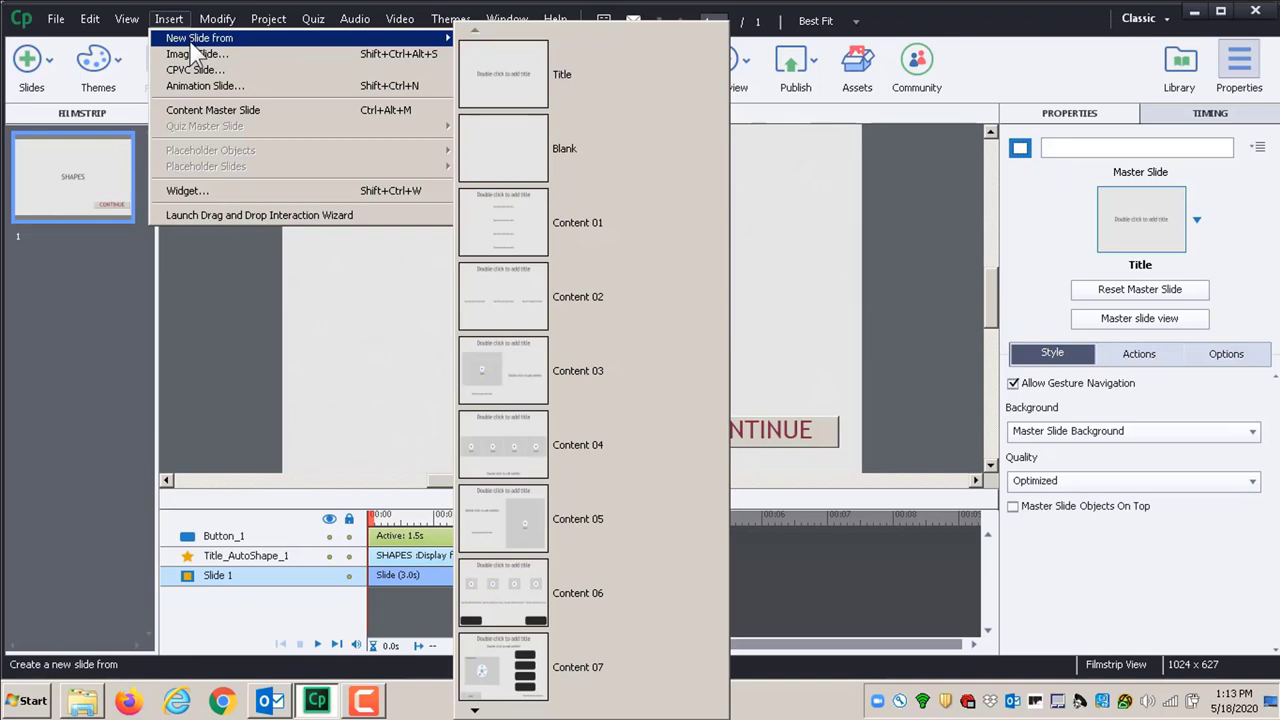
pyautogui.click(503, 180)
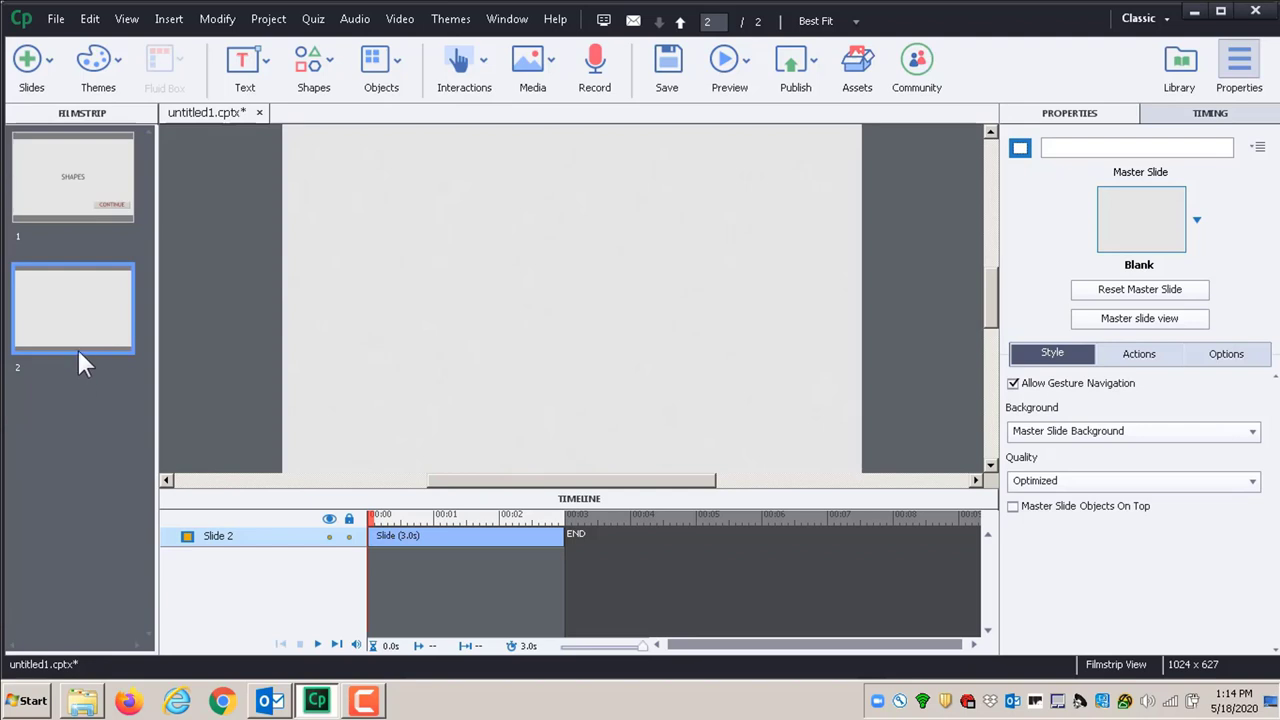
# Step: Copy the CONTINUE button from the title slide and paste it onto the blank slide 2
pyautogui.click(118, 185)
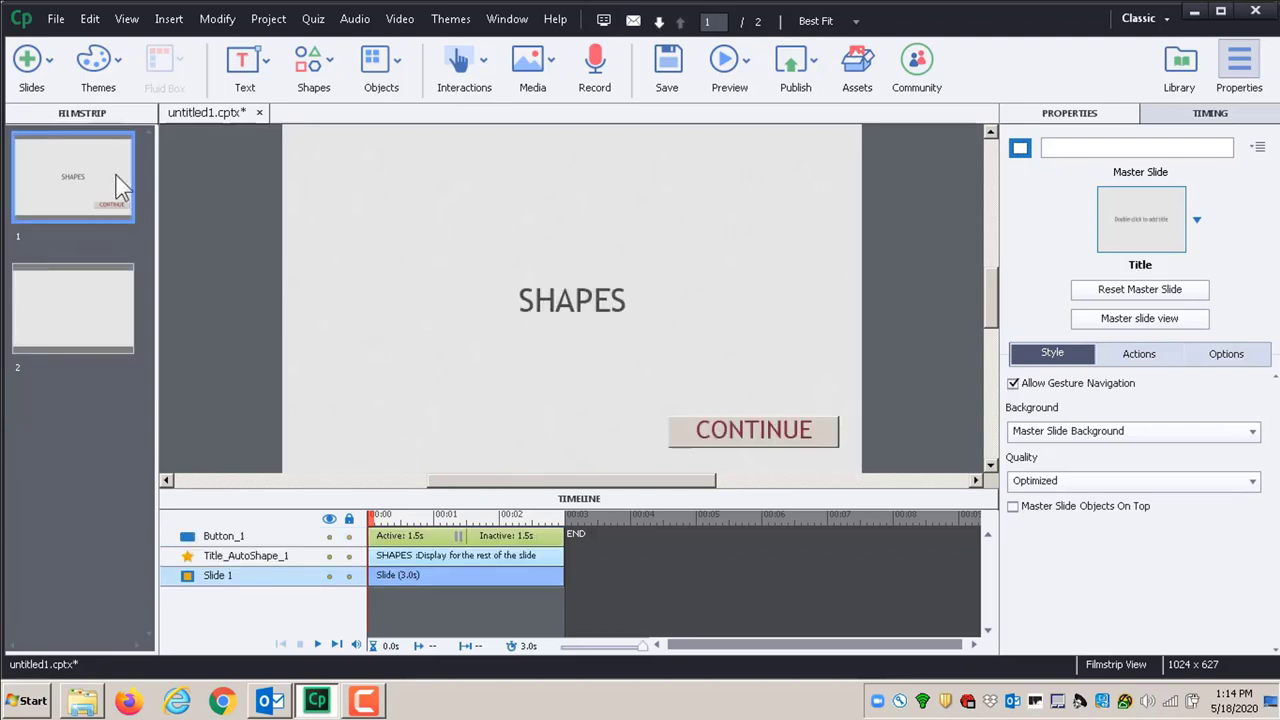
pyautogui.click(687, 430)
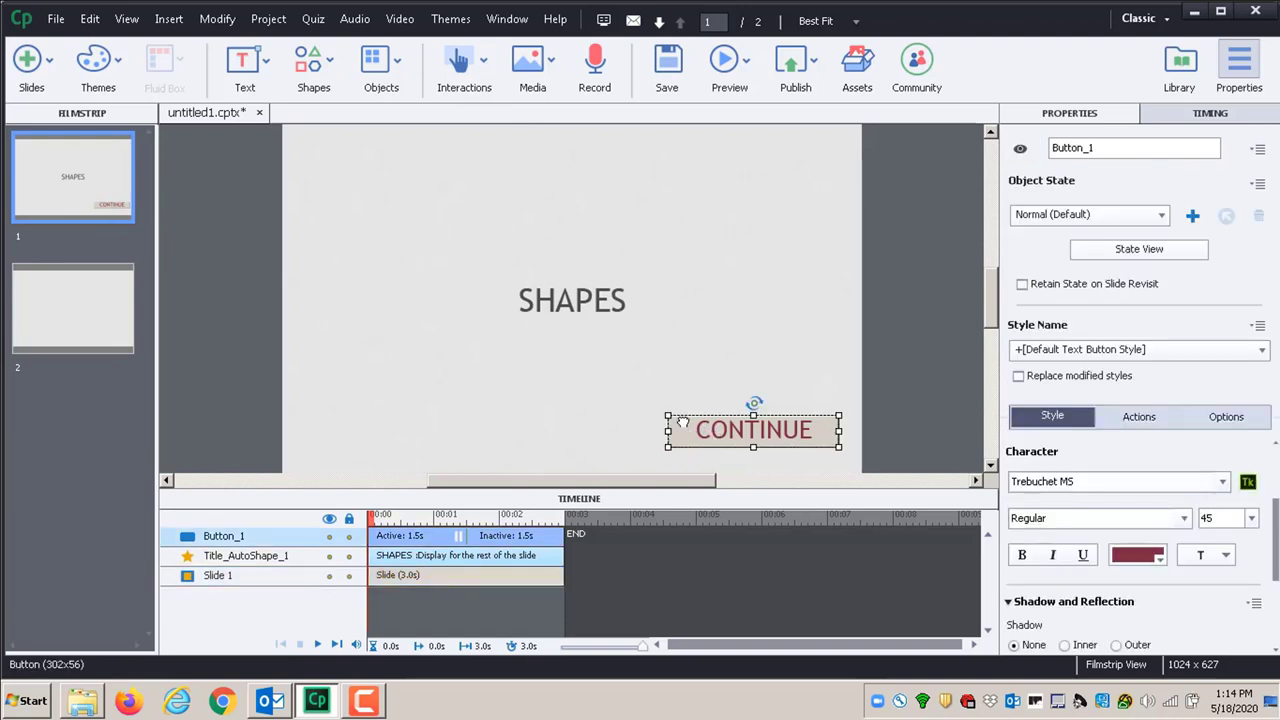
pyautogui.rightClick(682, 422)
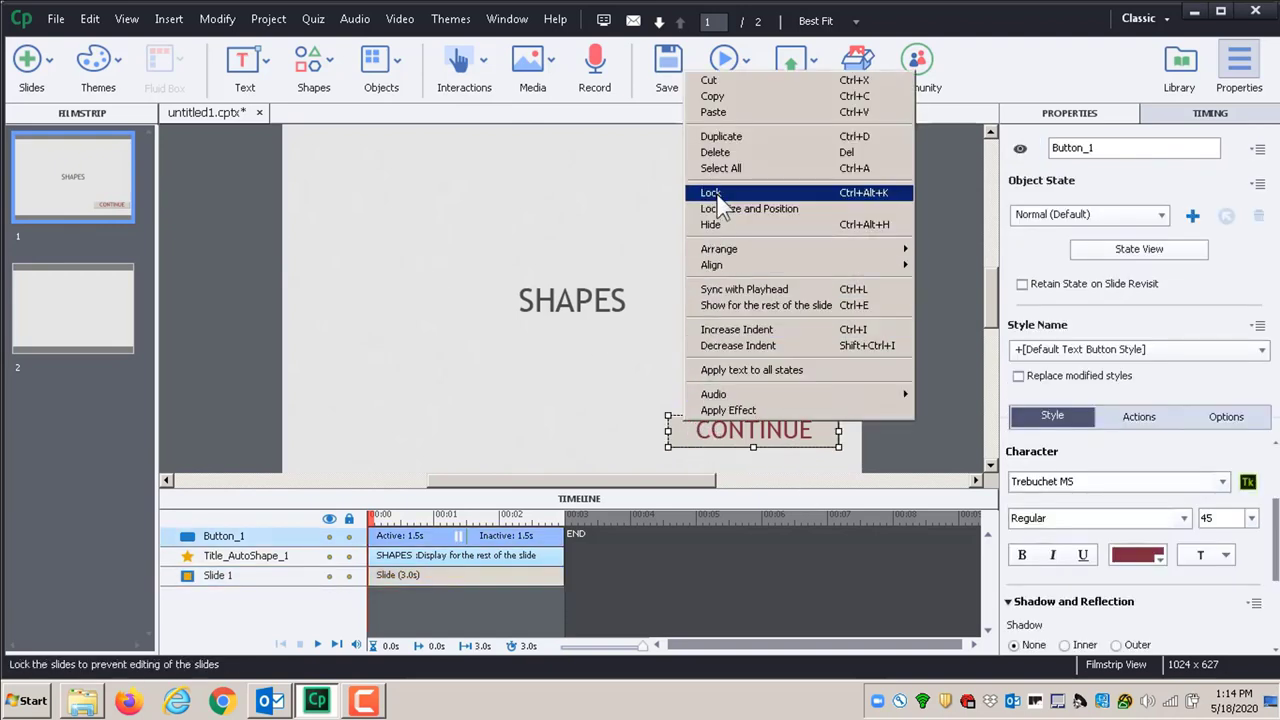
pyautogui.click(725, 95)
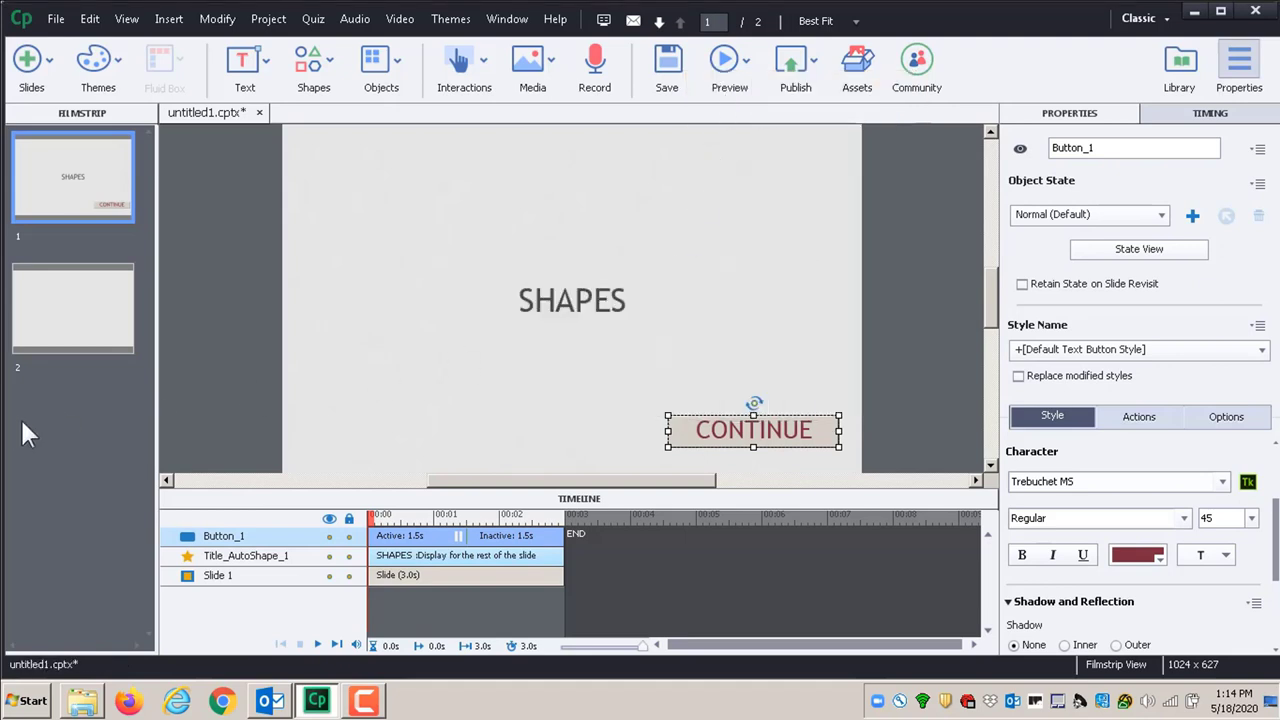
pyautogui.click(65, 325)
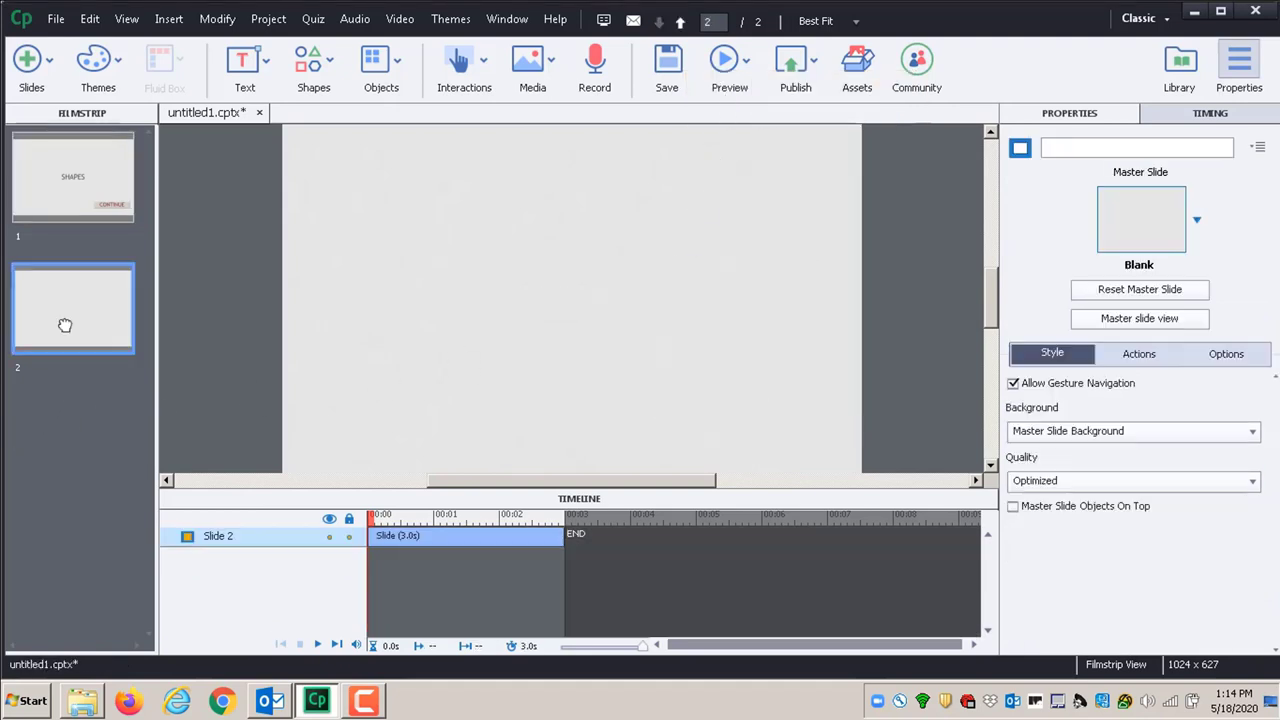
pyautogui.rightClick(98, 309)
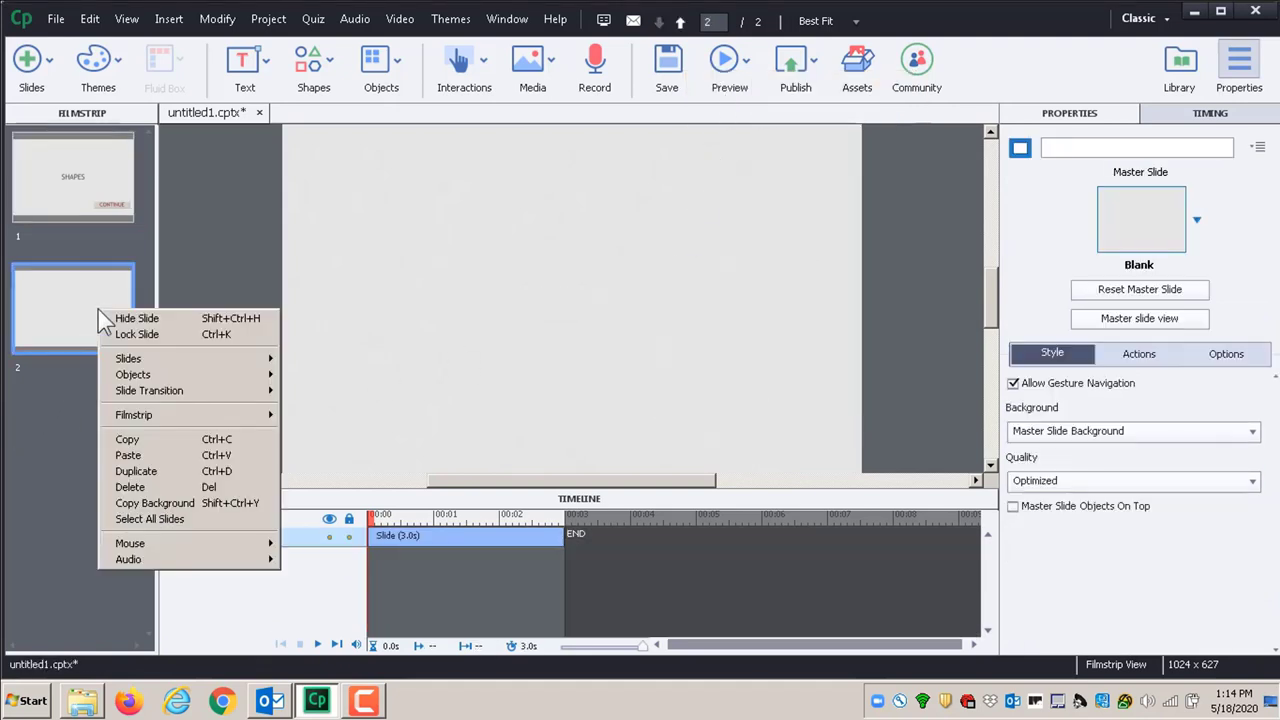
pyautogui.click(125, 455)
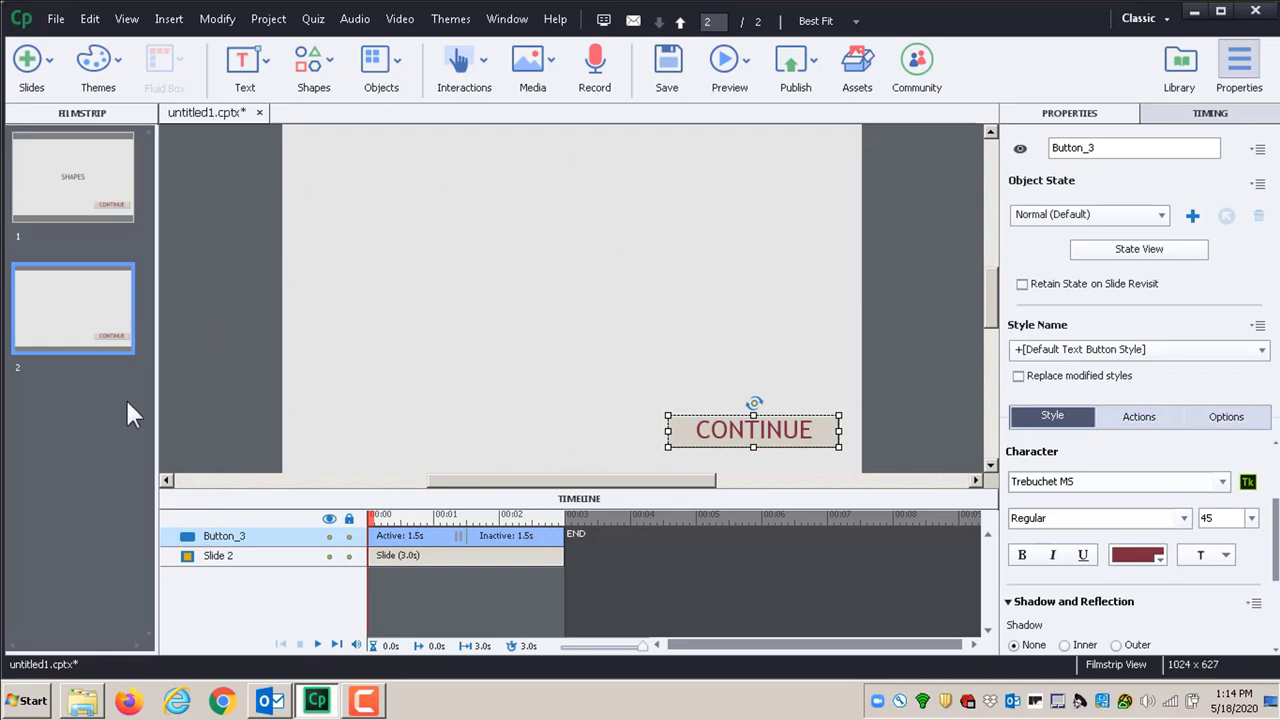
# Step: Copy slide 2 with its CONTINUE button and paste it twice to make slides 3 and 4
pyautogui.click(78, 299)
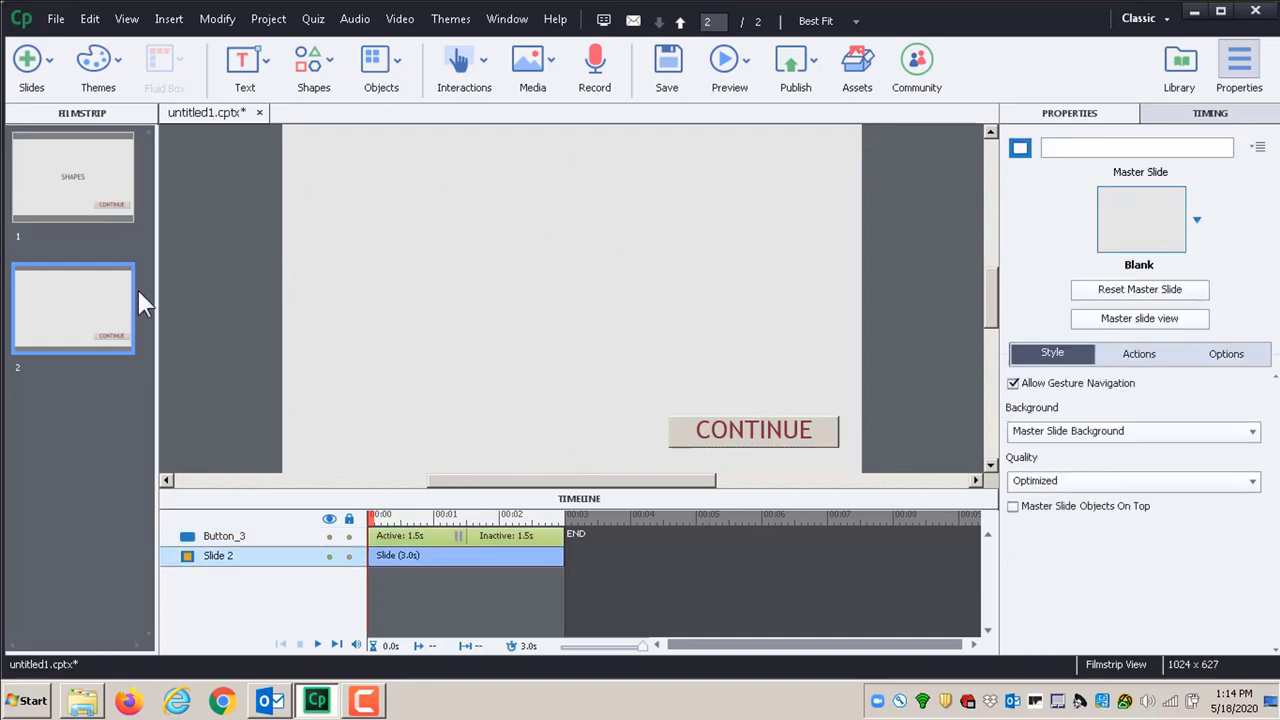
pyautogui.rightClick(61, 293)
pyautogui.click(88, 423)
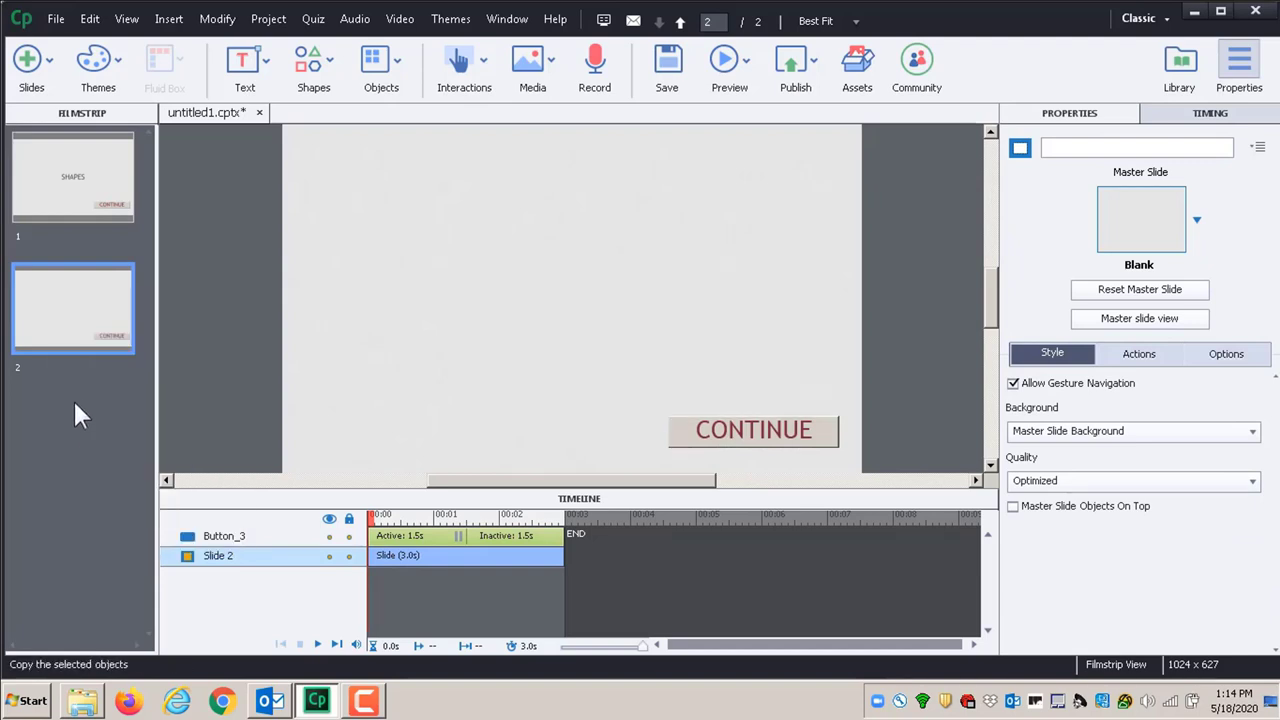
pyautogui.rightClick(84, 327)
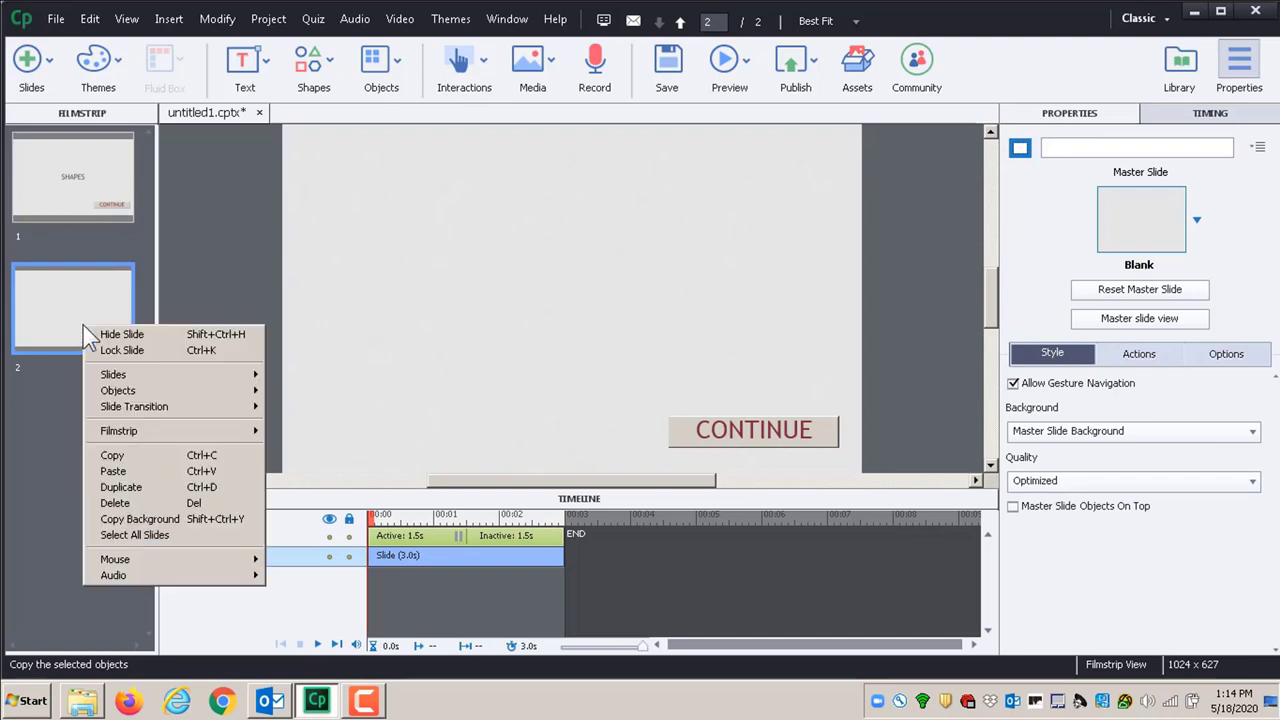
pyautogui.click(135, 470)
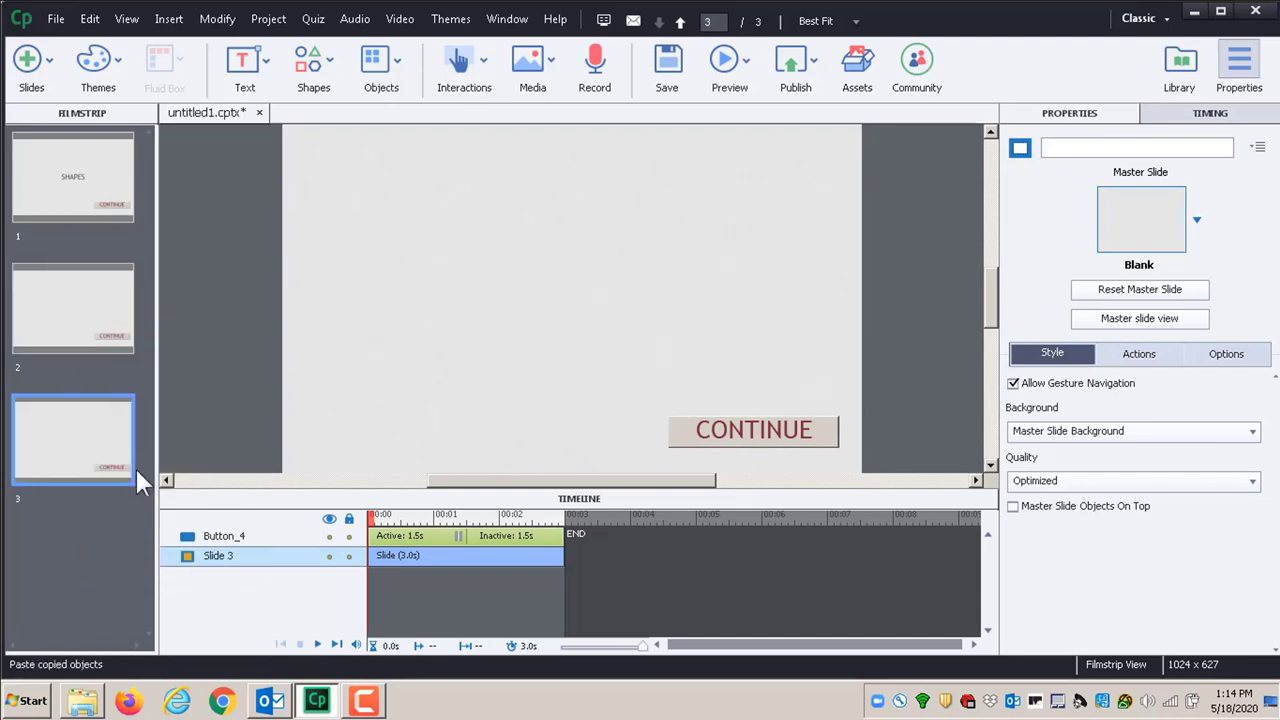
pyautogui.rightClick(82, 439)
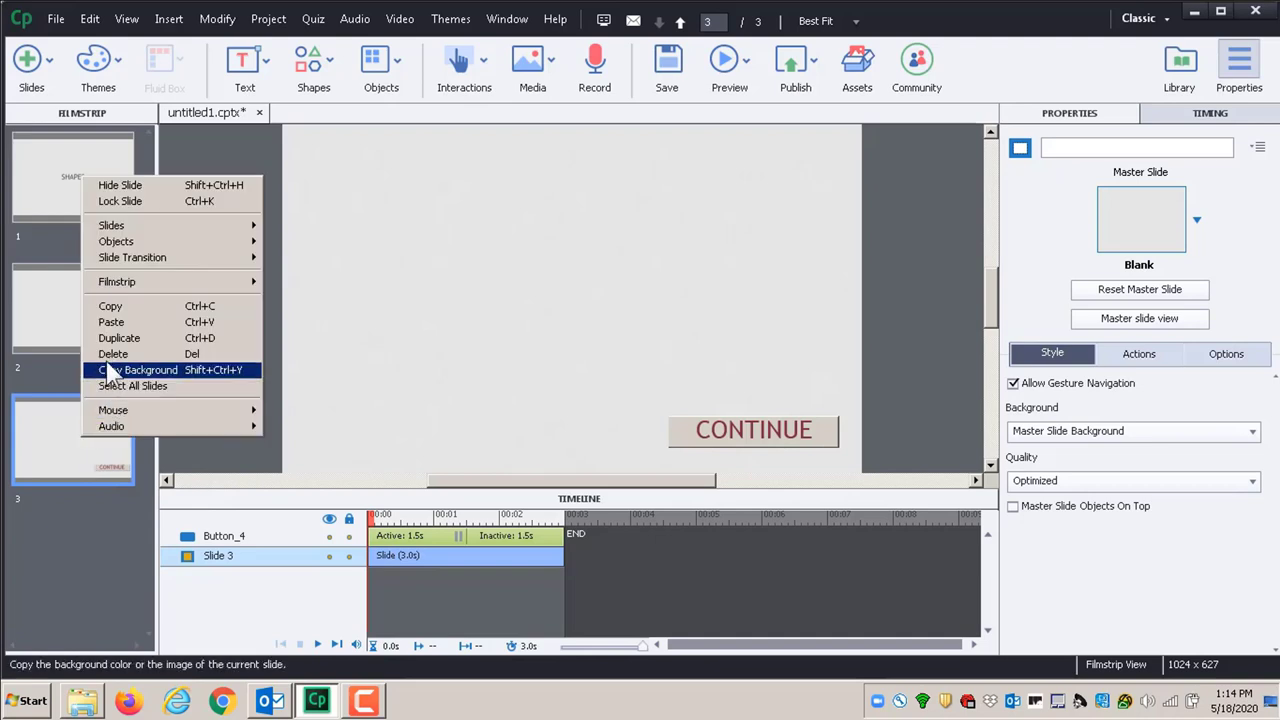
pyautogui.click(111, 323)
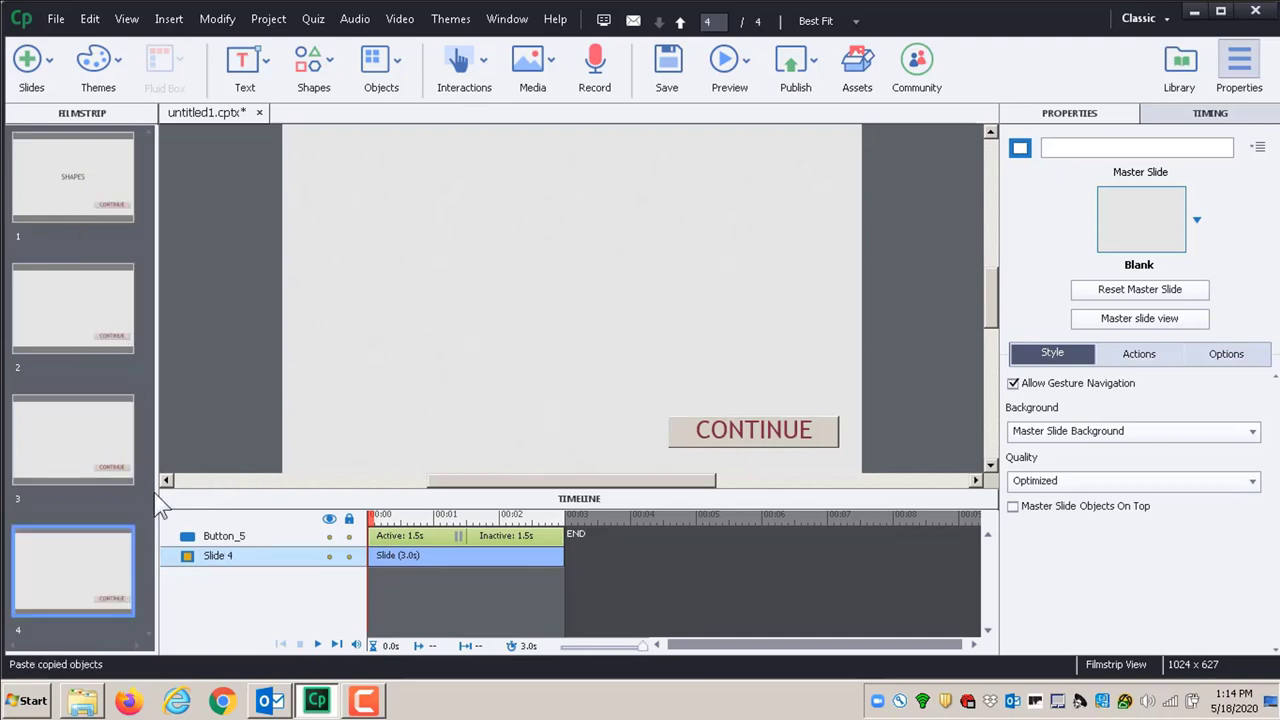
# Step: Copy the SHAPES title slide and paste it after slide 4 as the project's last slide
pyautogui.rightClick(118, 181)
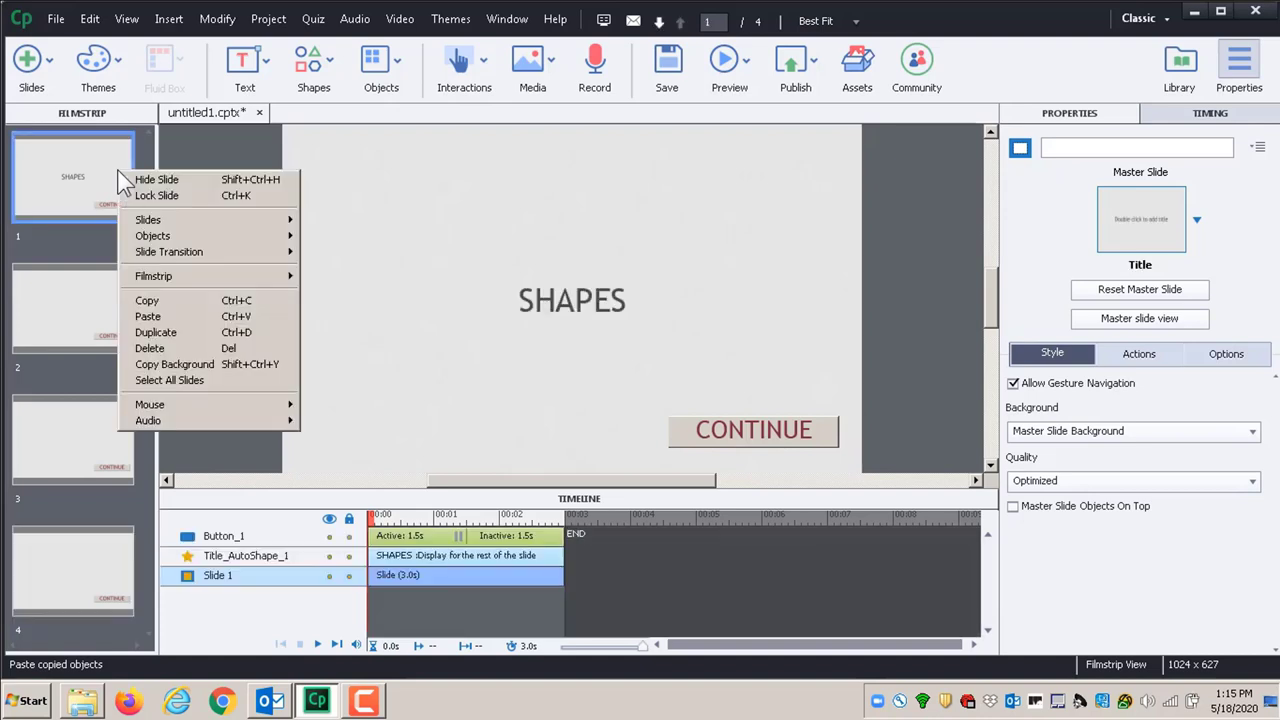
pyautogui.click(160, 302)
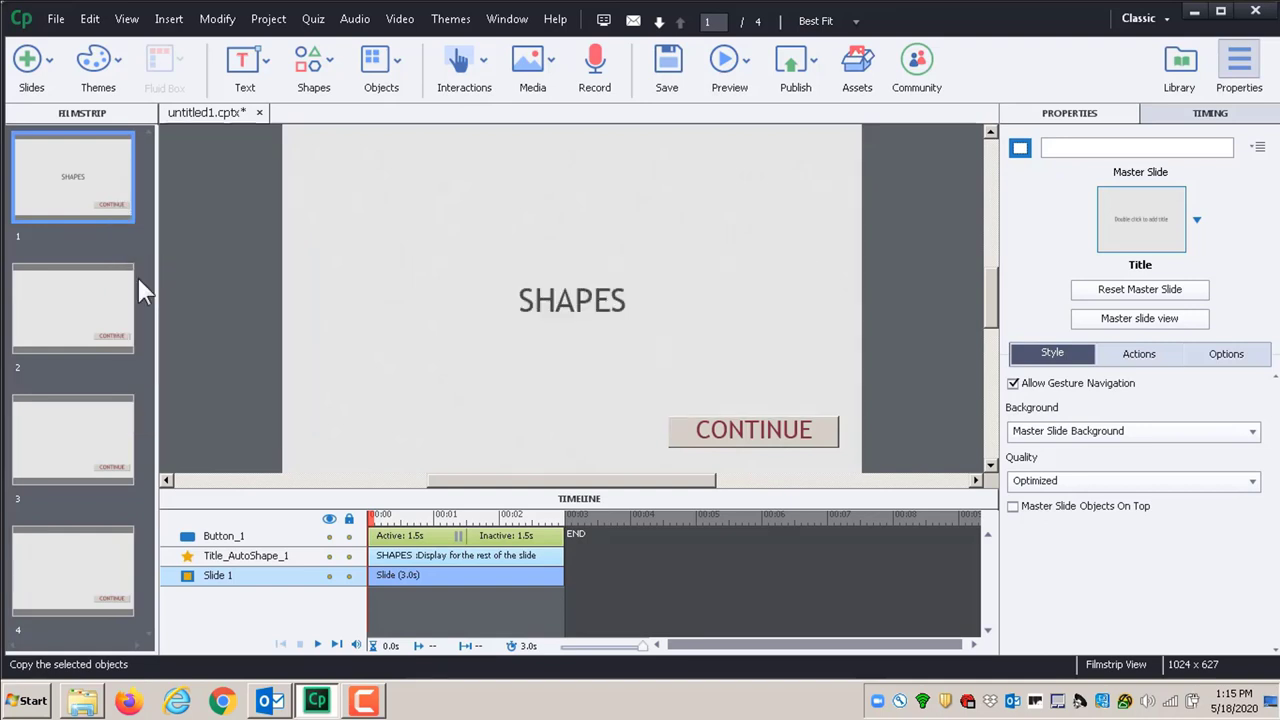
pyautogui.click(78, 568)
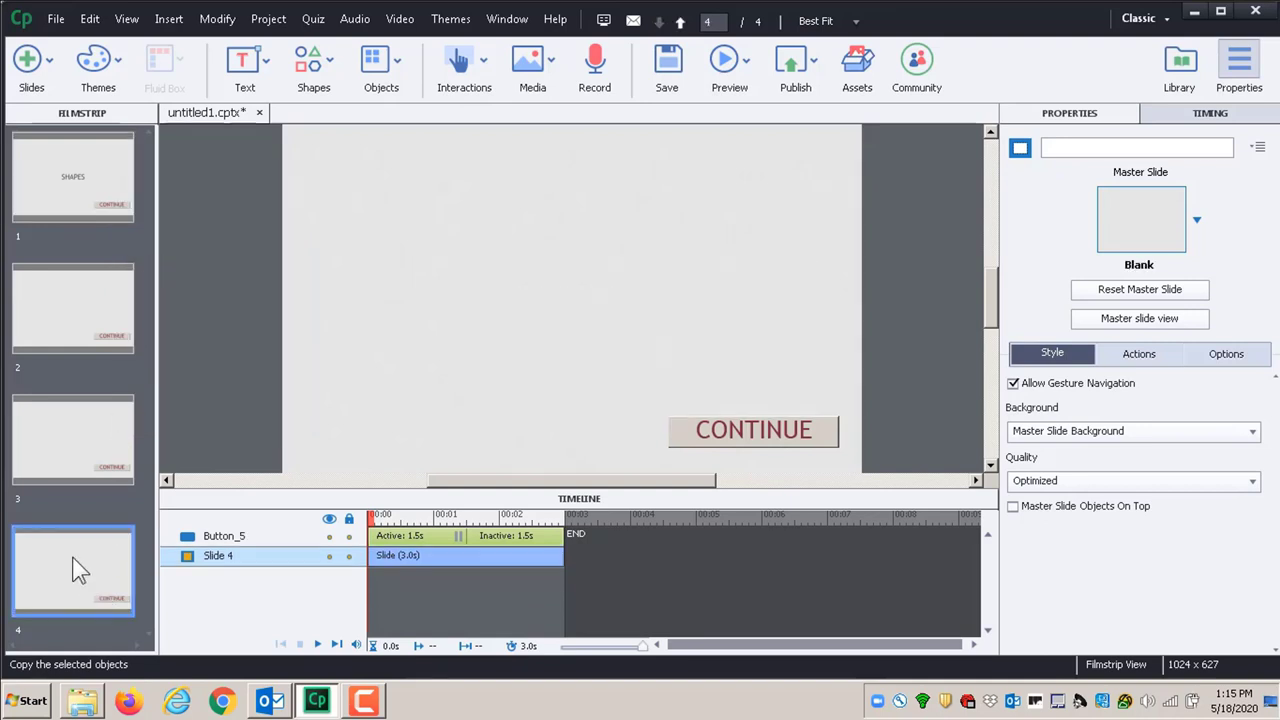
pyautogui.rightClick(78, 568)
pyautogui.click(120, 441)
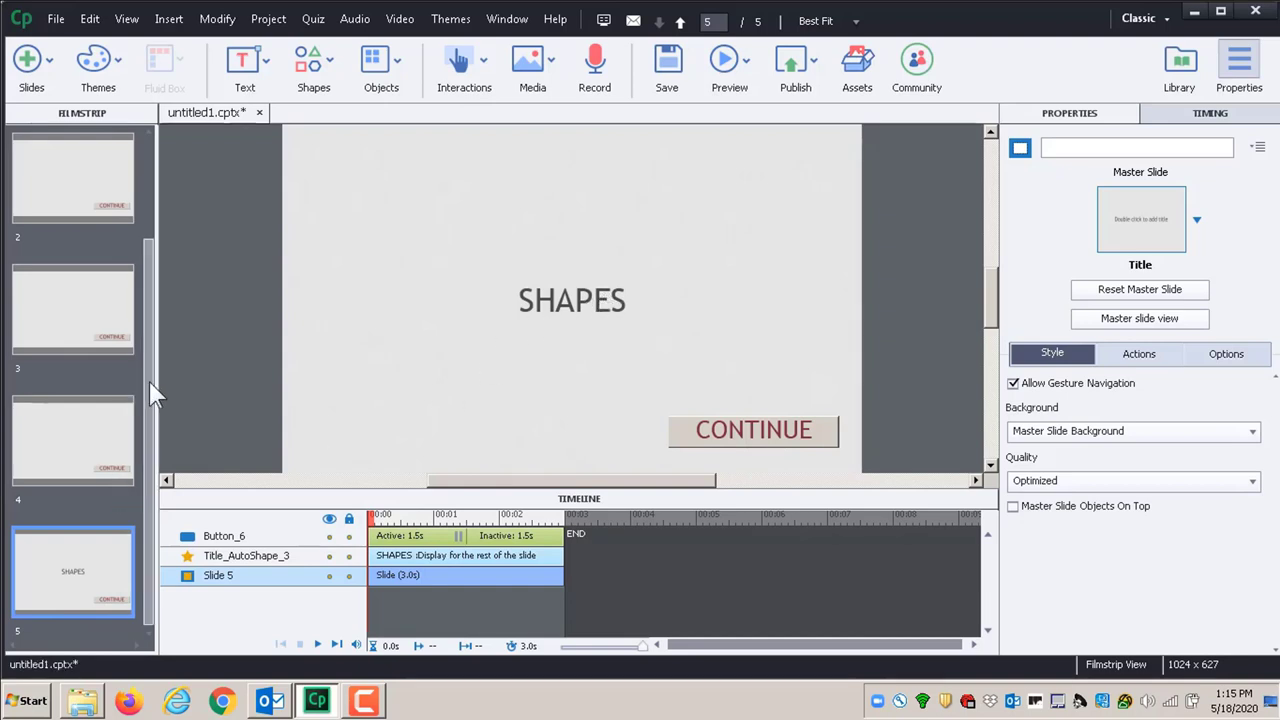
pyautogui.moveTo(149, 381); pyautogui.dragTo(151, 242)
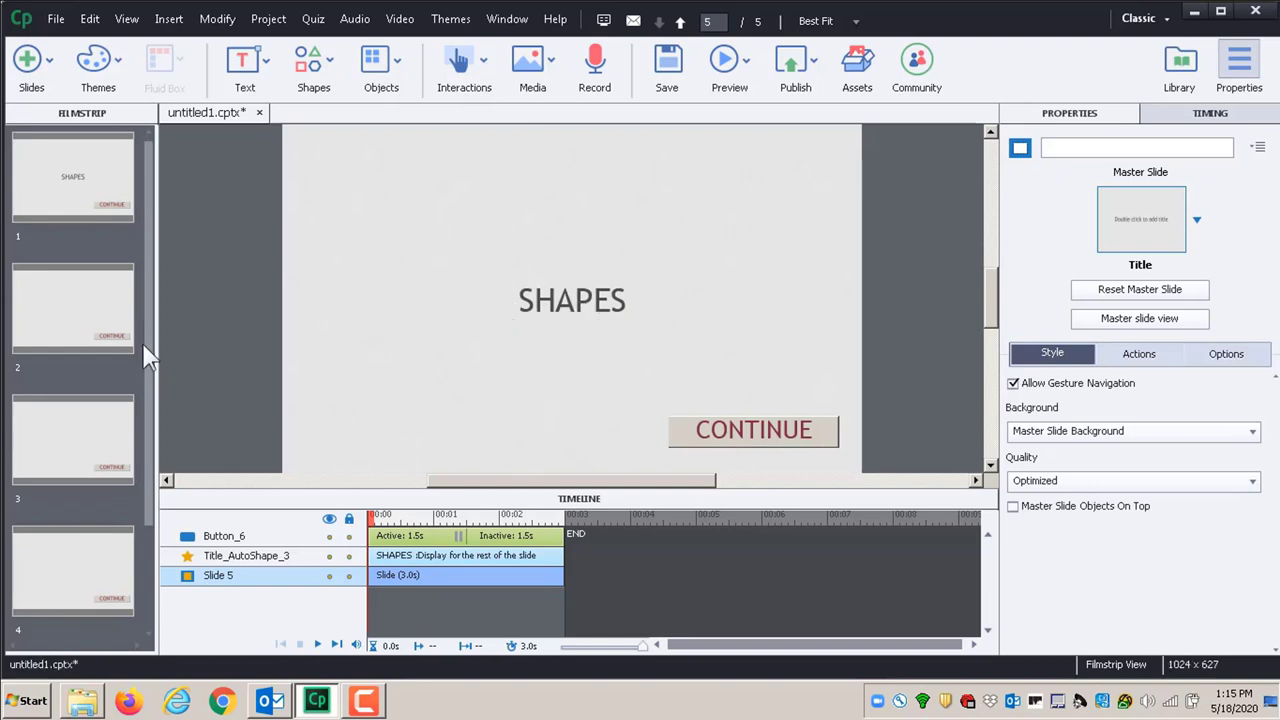
pyautogui.moveTo(149, 323); pyautogui.dragTo(151, 280)
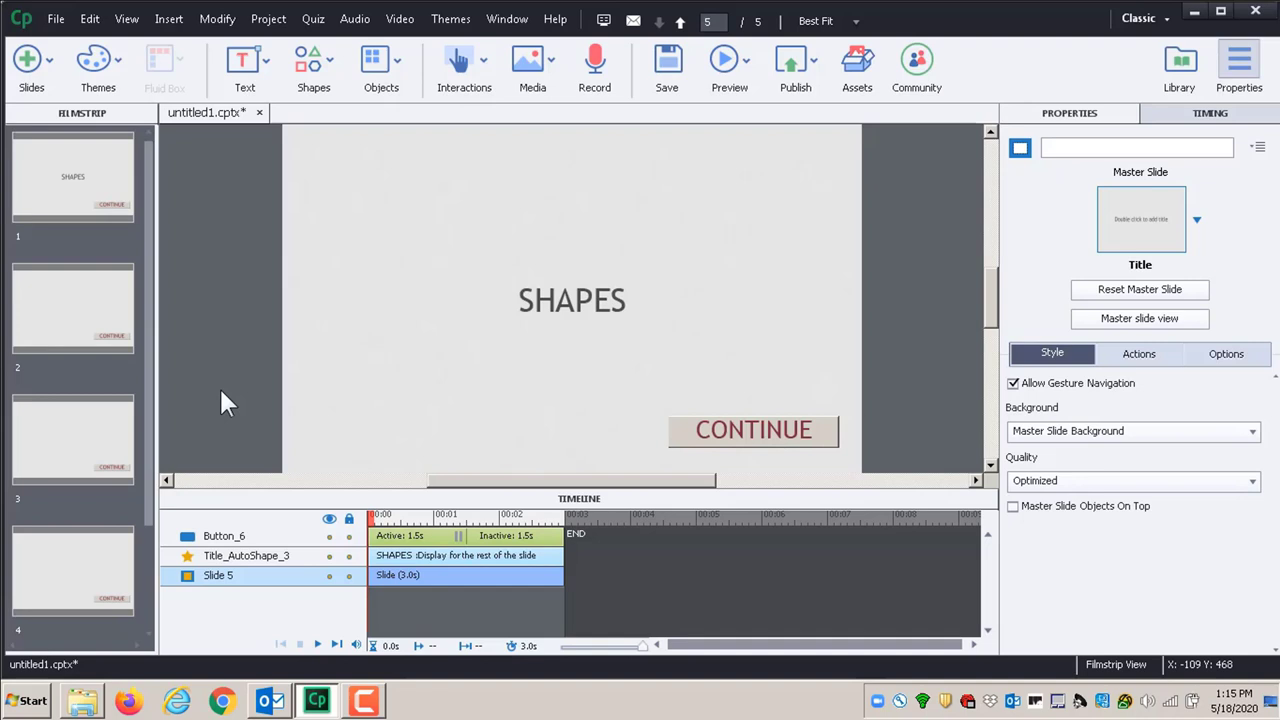
# Step: Start inserting a video on slide 2 and set its type to Multi-Slide Synchronized Video
pyautogui.click(56, 289)
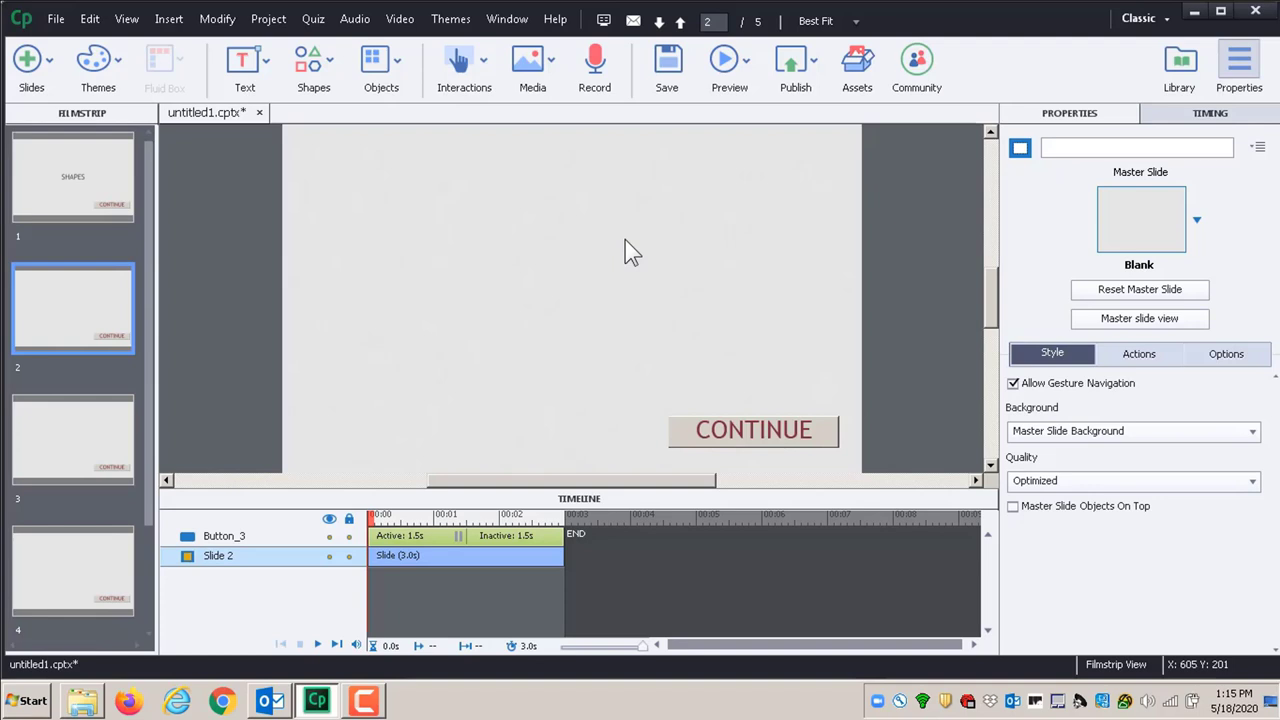
pyautogui.click(400, 20)
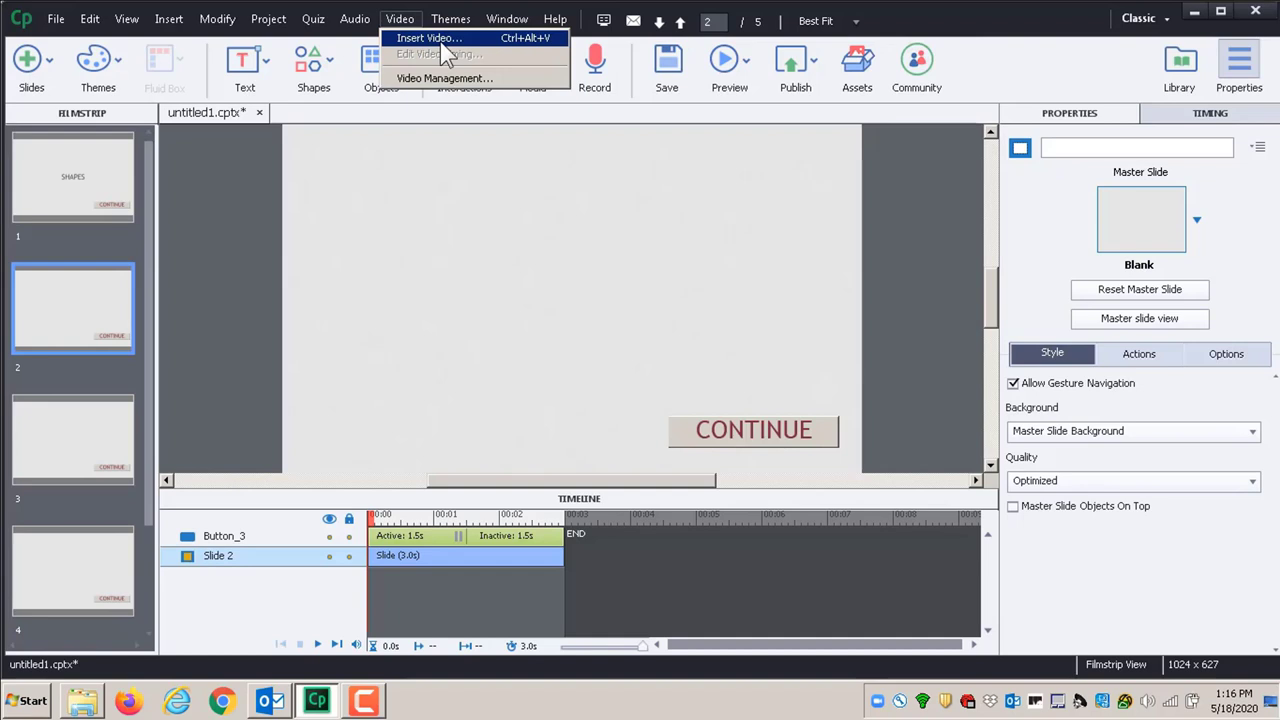
pyautogui.click(440, 39)
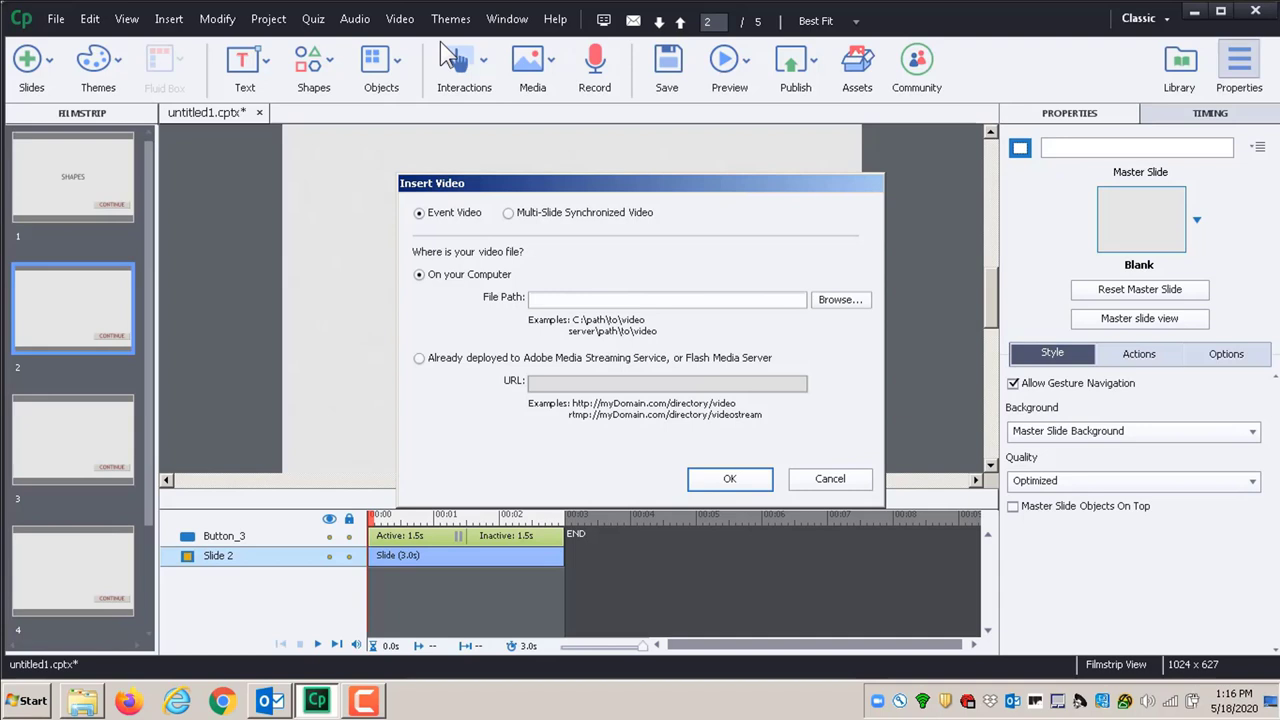
pyautogui.click(509, 215)
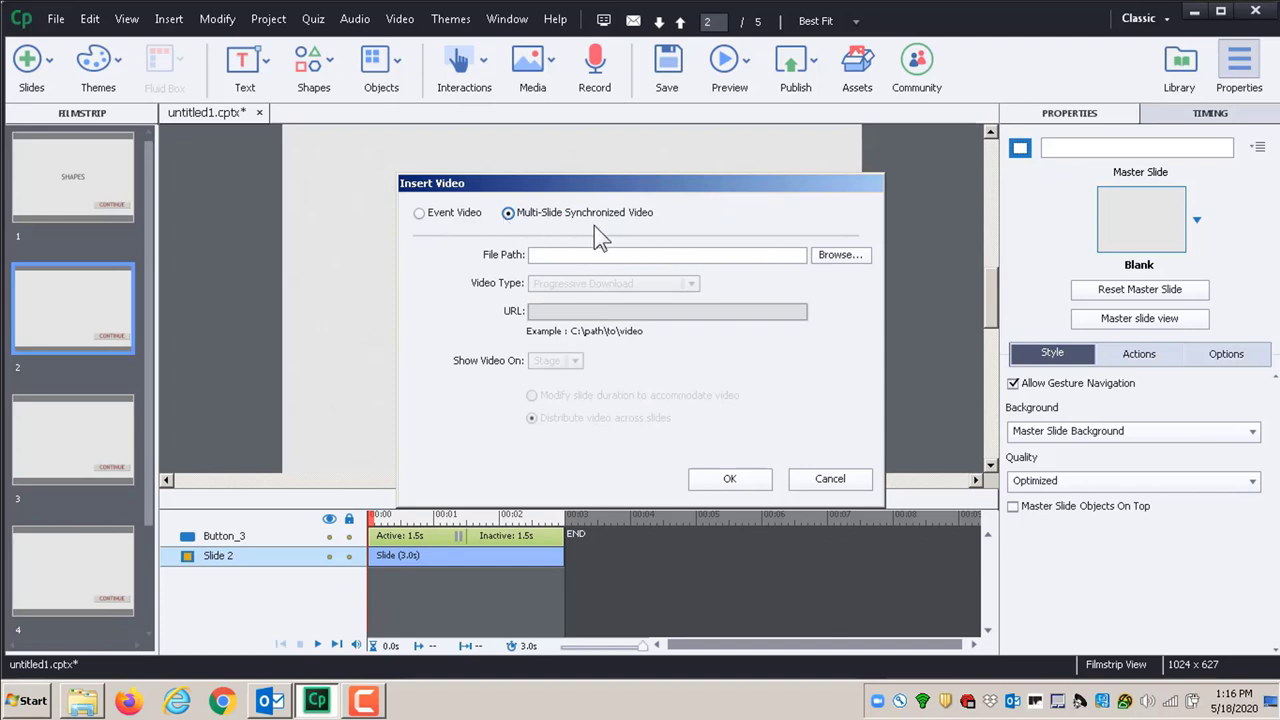
# Step: Choose Circles.mp4 from the Captivate Training folder and insert it with the slide duration modified to accommodate the video
pyautogui.click(835, 262)
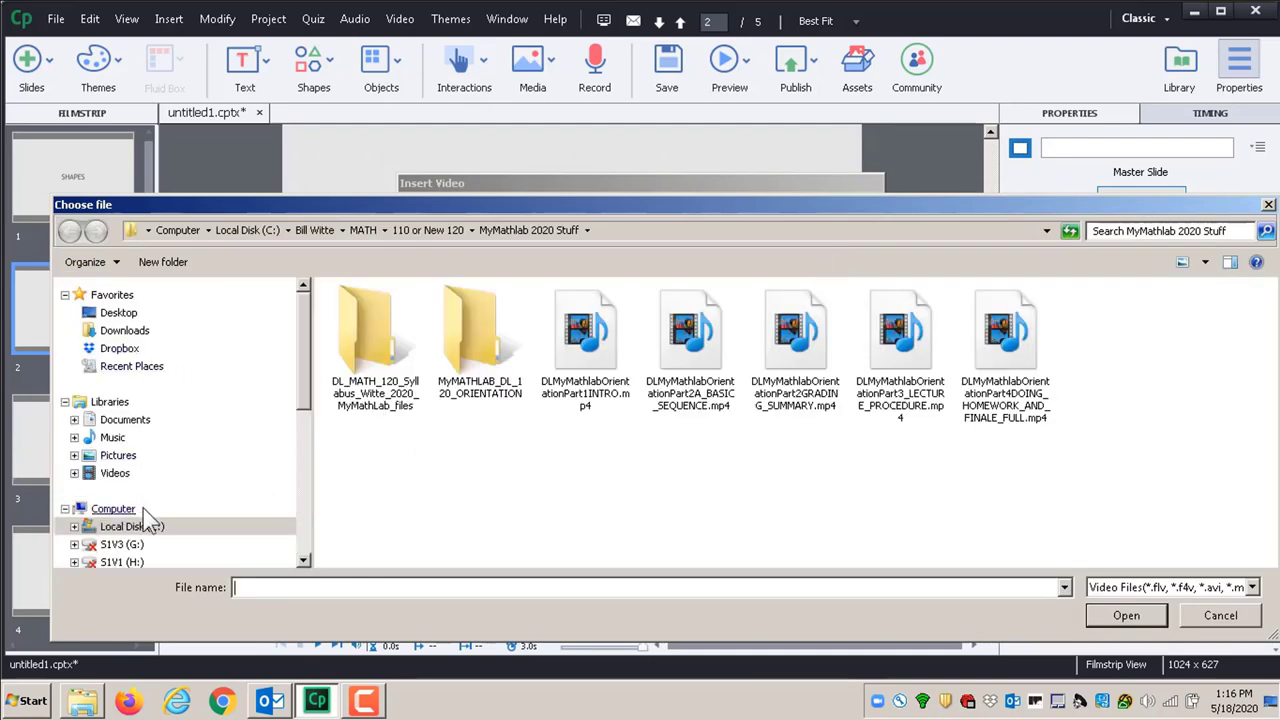
pyautogui.click(155, 534)
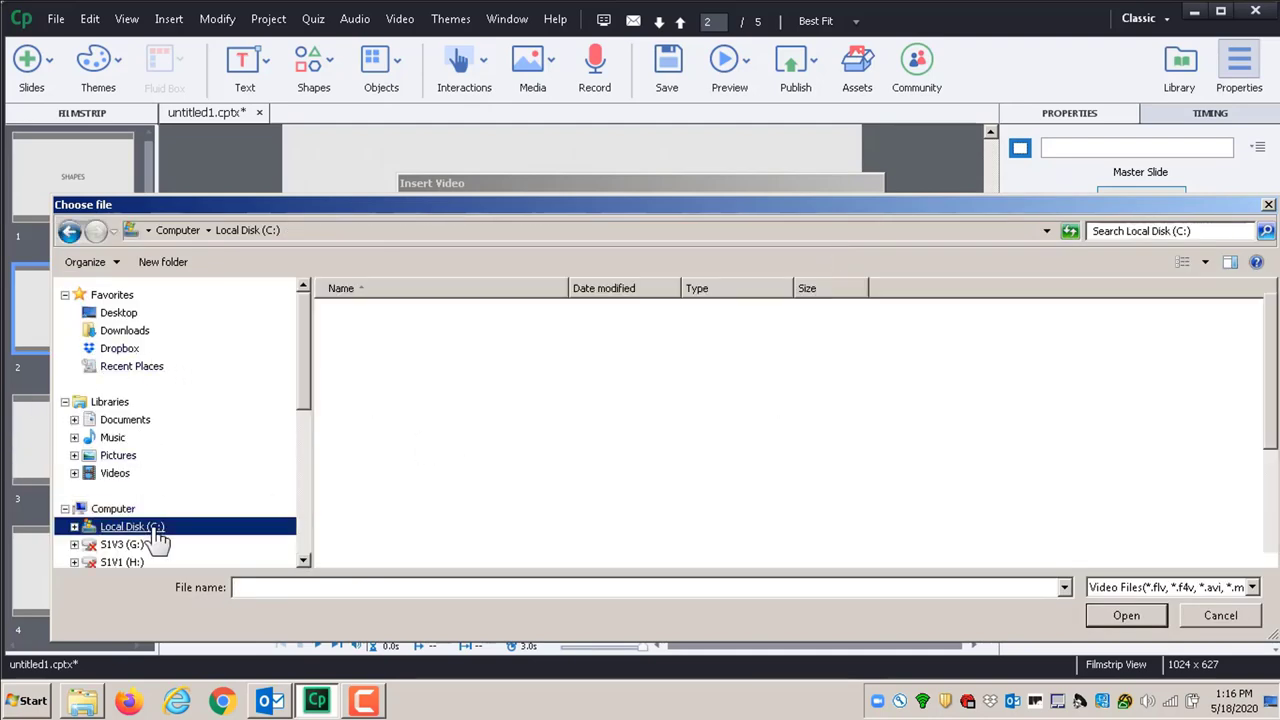
pyautogui.click(375, 362)
pyautogui.doubleClick(378, 362)
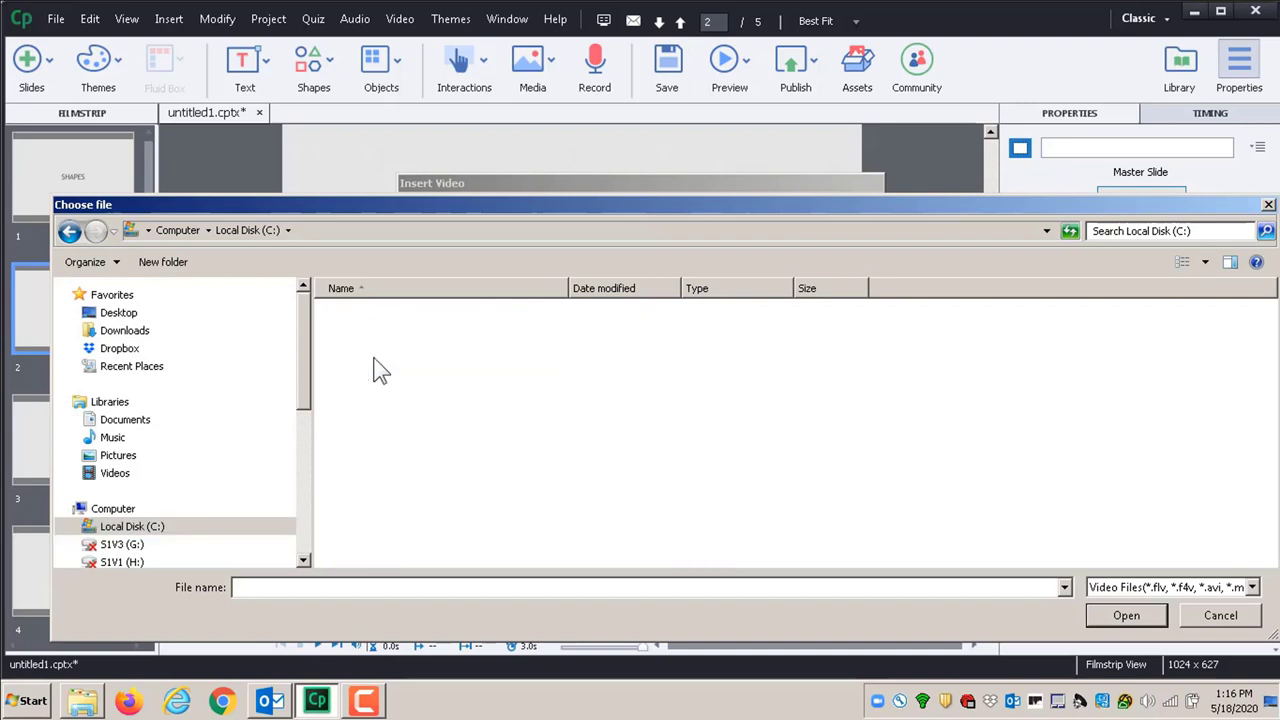
pyautogui.click(381, 318)
pyautogui.doubleClick(381, 318)
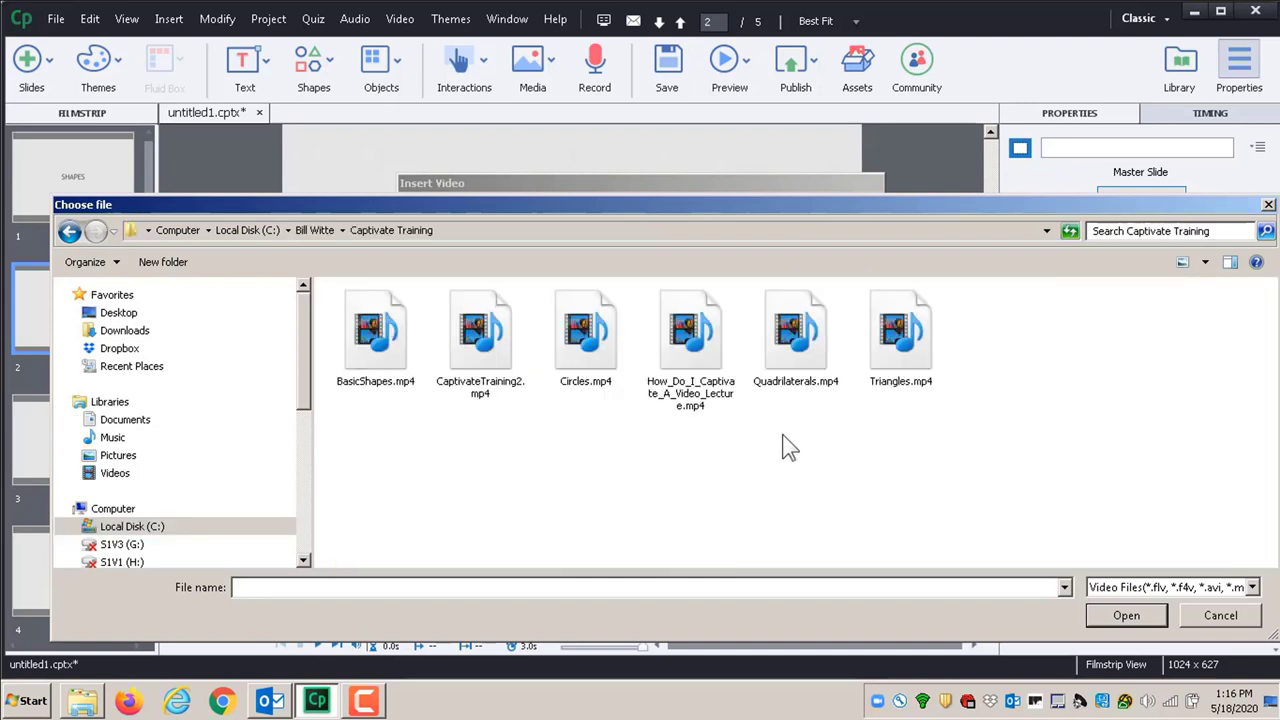
pyautogui.click(583, 350)
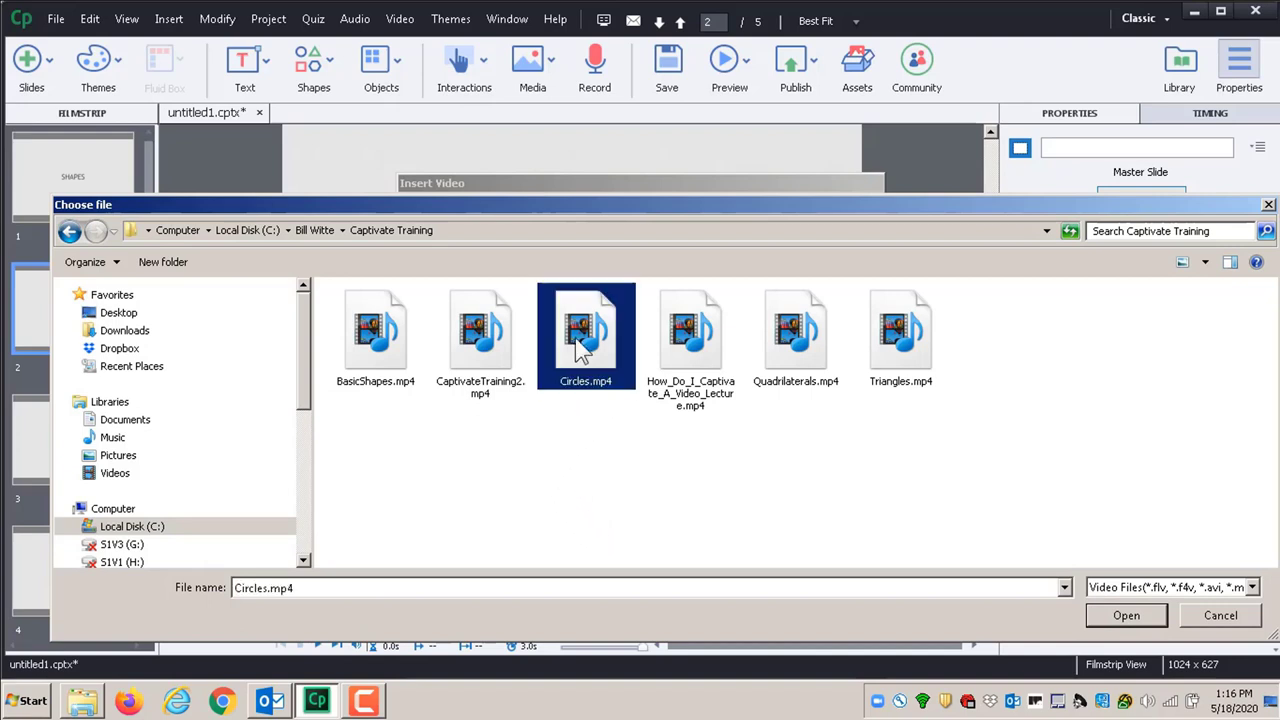
pyautogui.click(1138, 612)
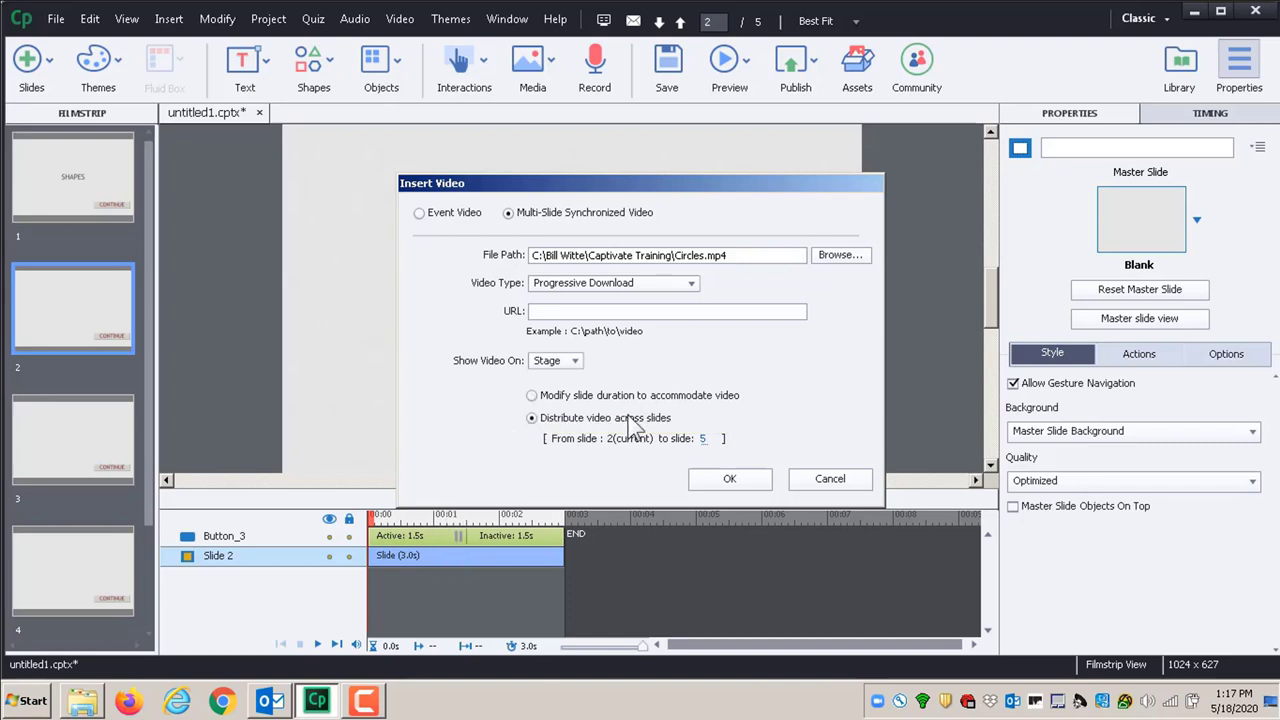
pyautogui.click(532, 396)
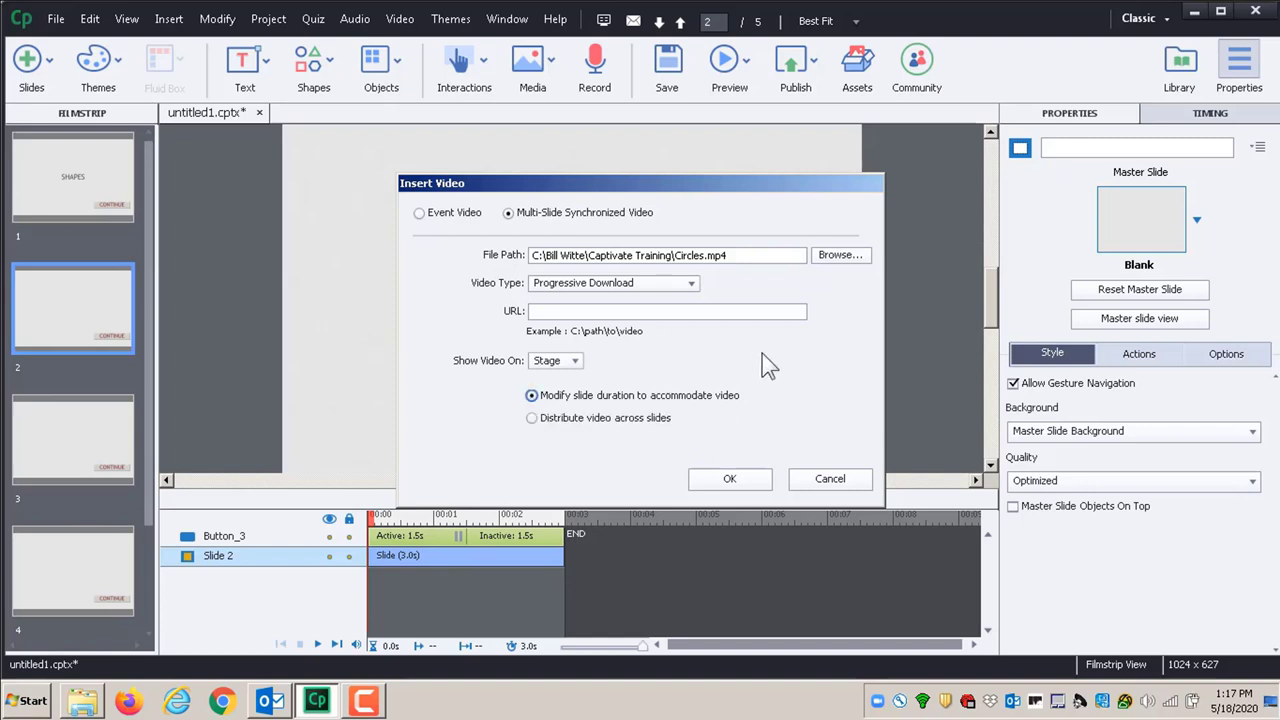
pyautogui.click(731, 481)
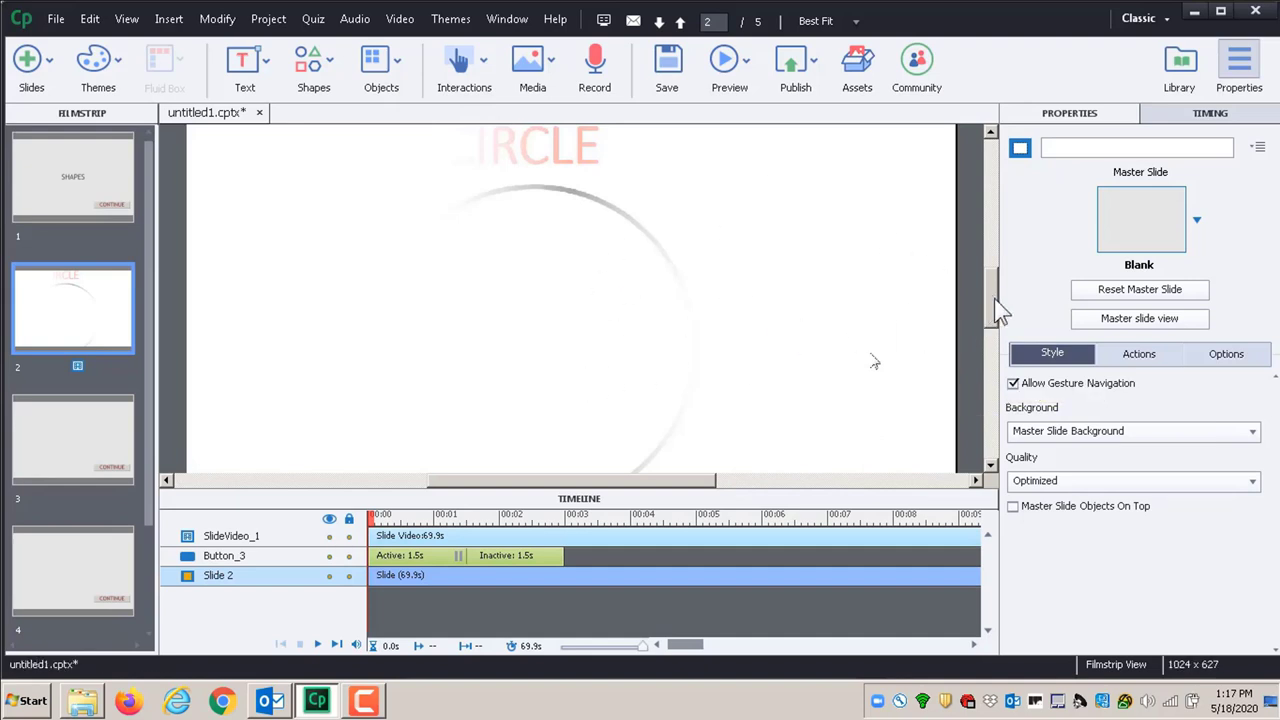
pyautogui.click(128, 26)
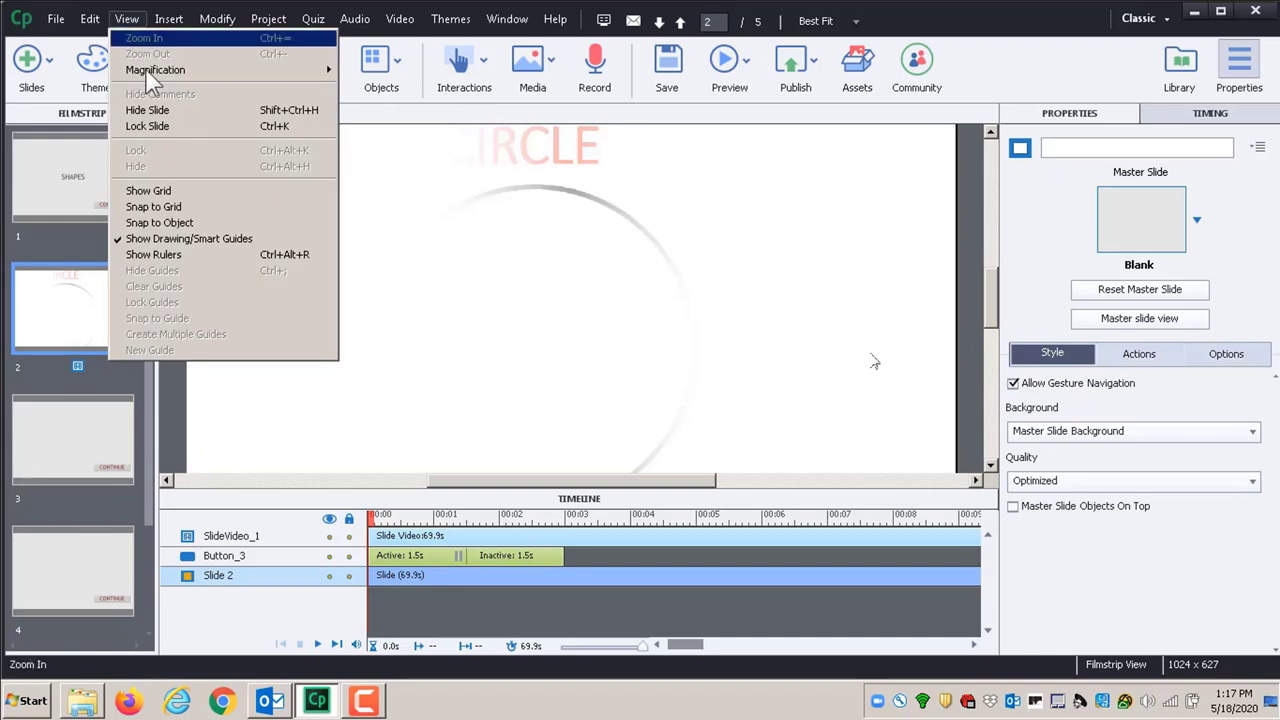
pyautogui.moveTo(160, 70)
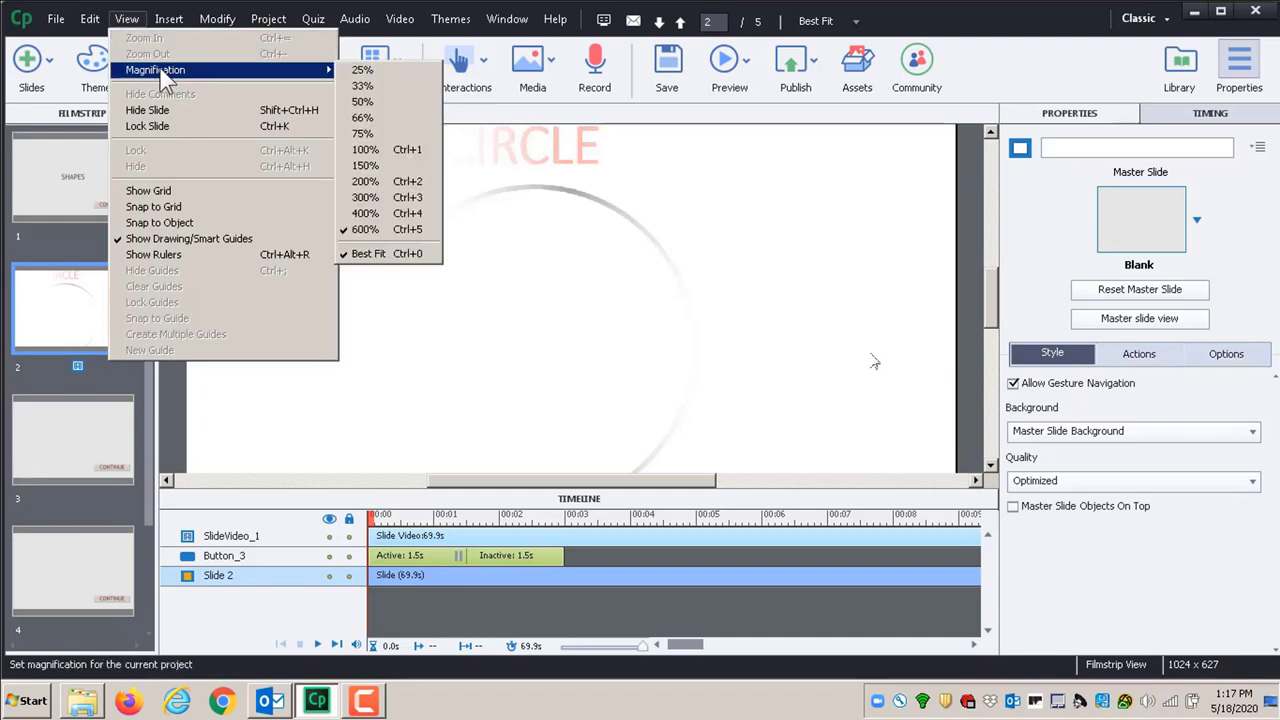
pyautogui.click(392, 122)
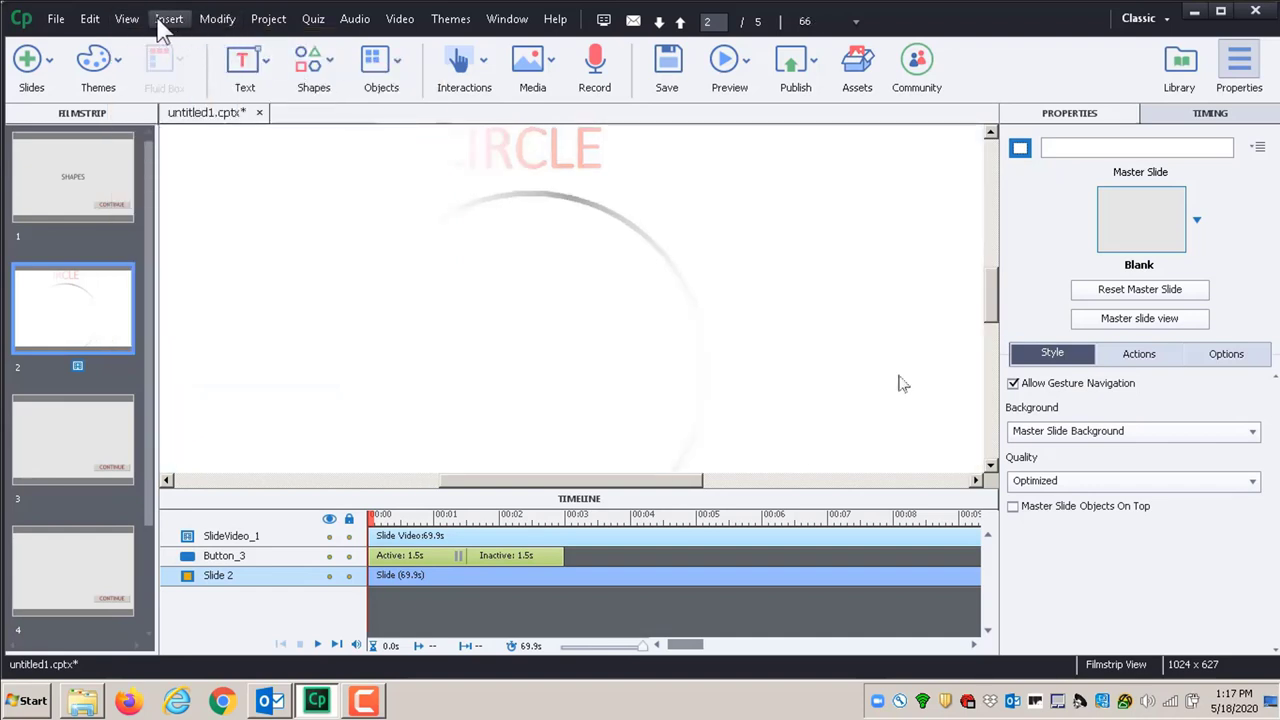
pyautogui.click(127, 22)
pyautogui.moveTo(163, 74)
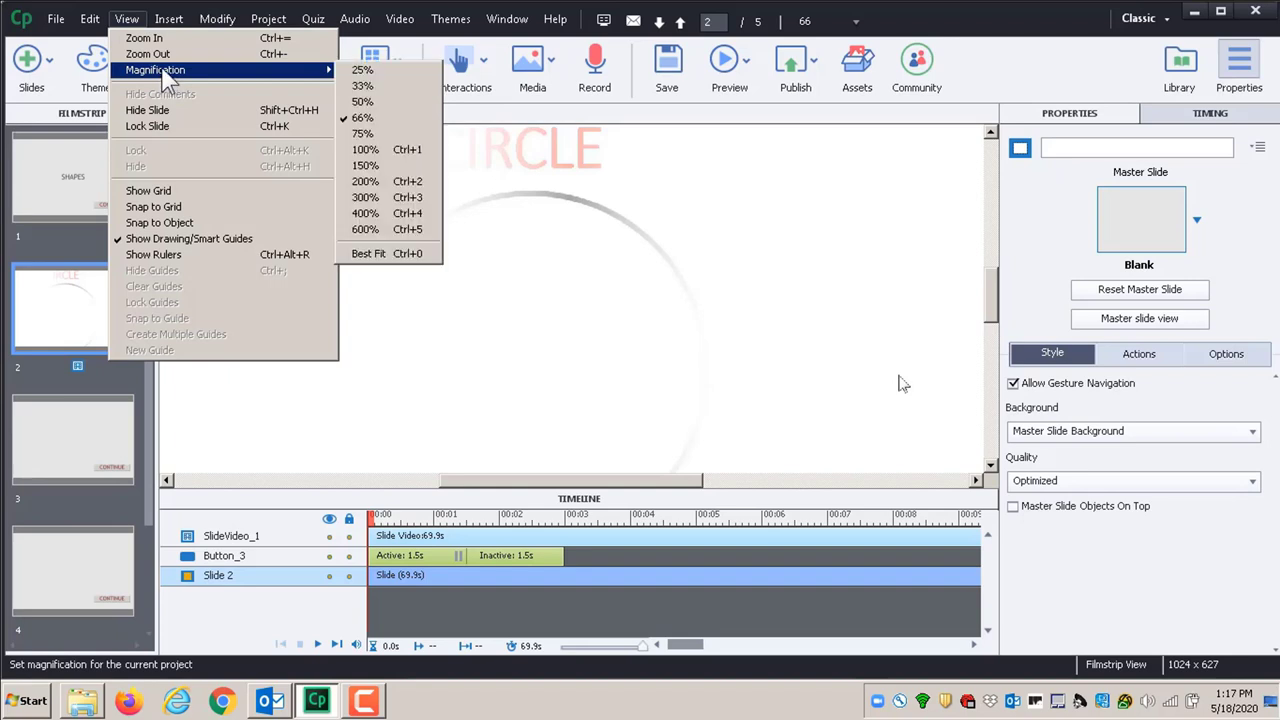
pyautogui.click(376, 254)
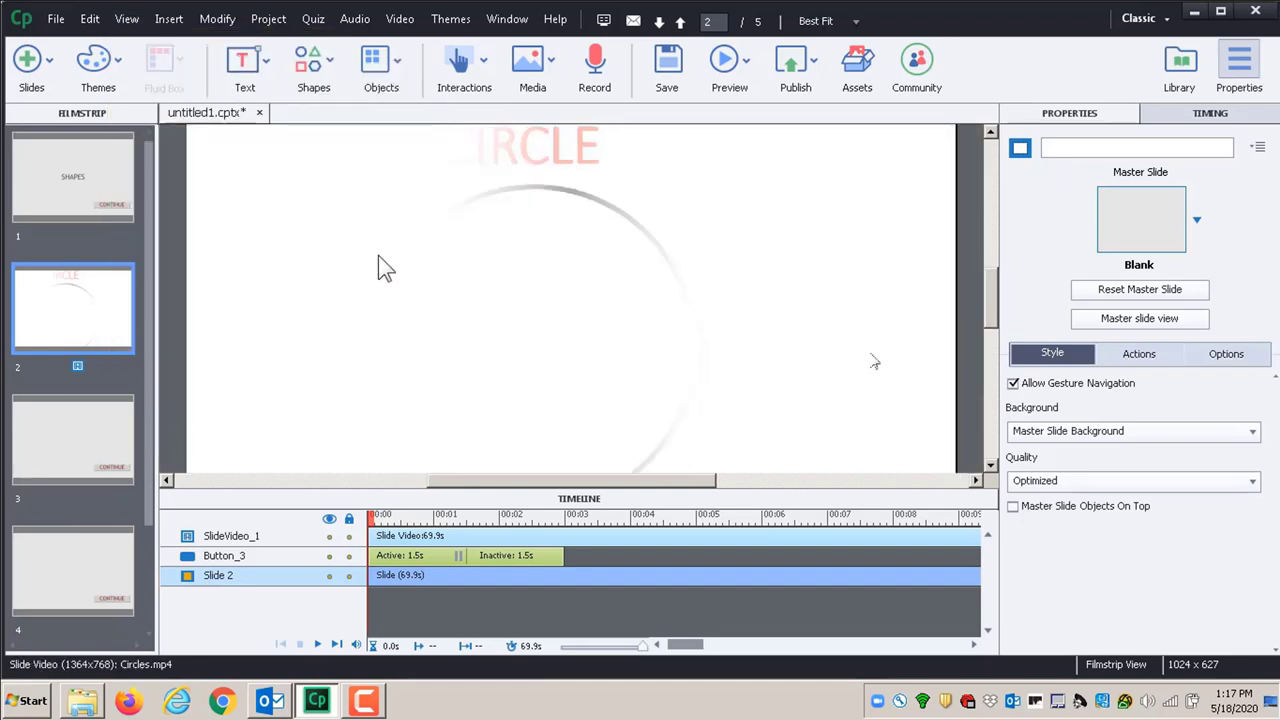
# Step: Set the stage magnification to 50% and widen the Circles.mp4 video slightly at its right edge
pyautogui.moveTo(996, 285)
pyautogui.mouseDown()
pyautogui.moveTo(996, 322)
pyautogui.moveTo(1000, 269)
pyautogui.mouseUp()
pyautogui.click(128, 19)
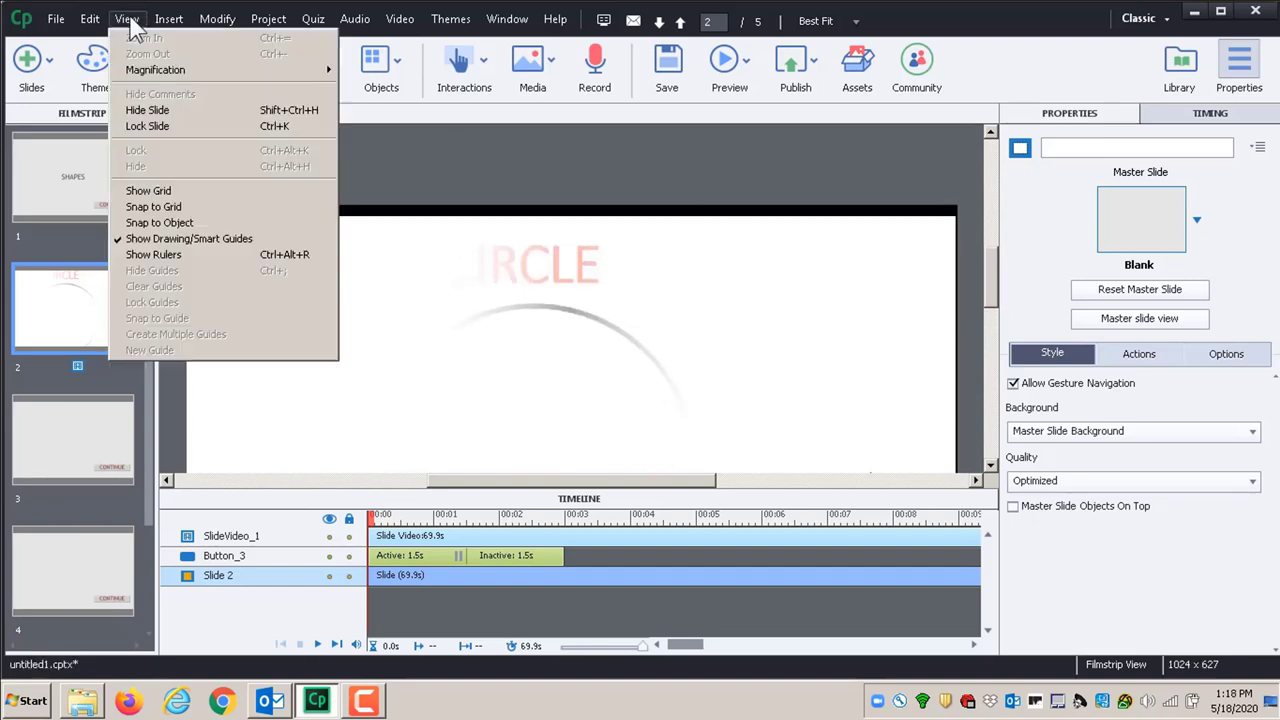
pyautogui.moveTo(154, 72)
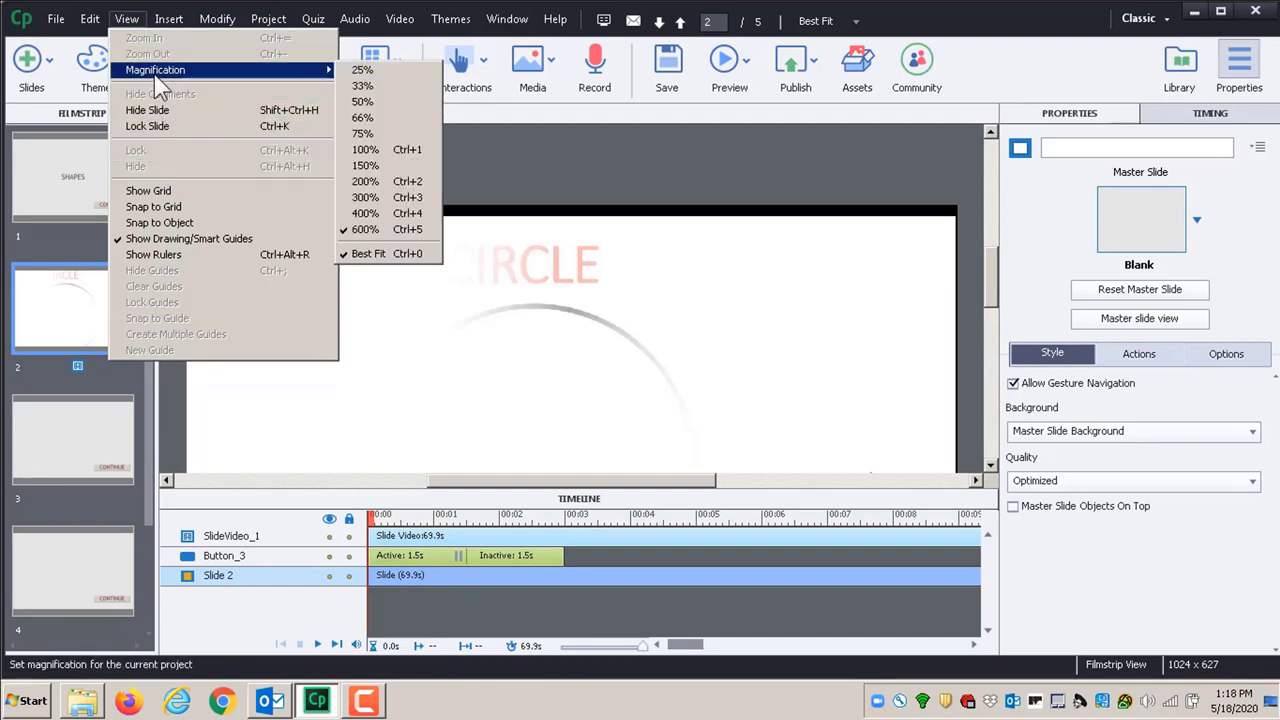
pyautogui.click(370, 101)
pyautogui.click(819, 346)
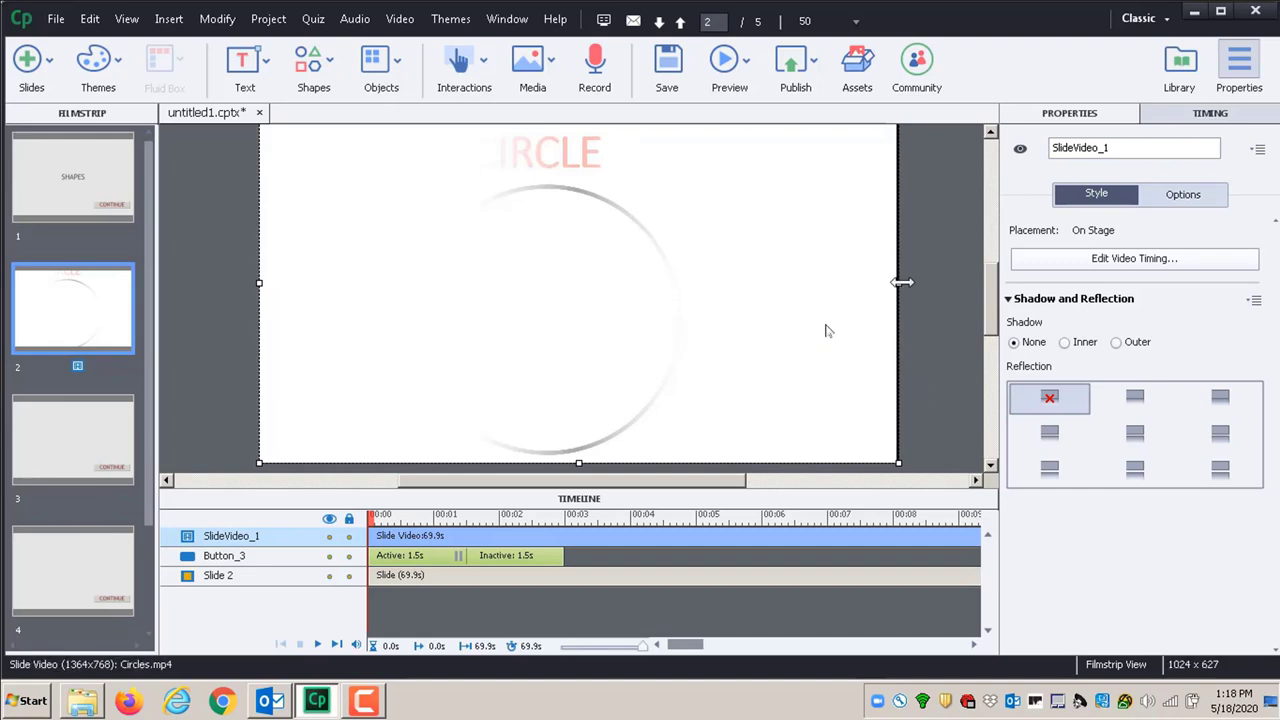
pyautogui.moveTo(901, 282); pyautogui.dragTo(906, 283)
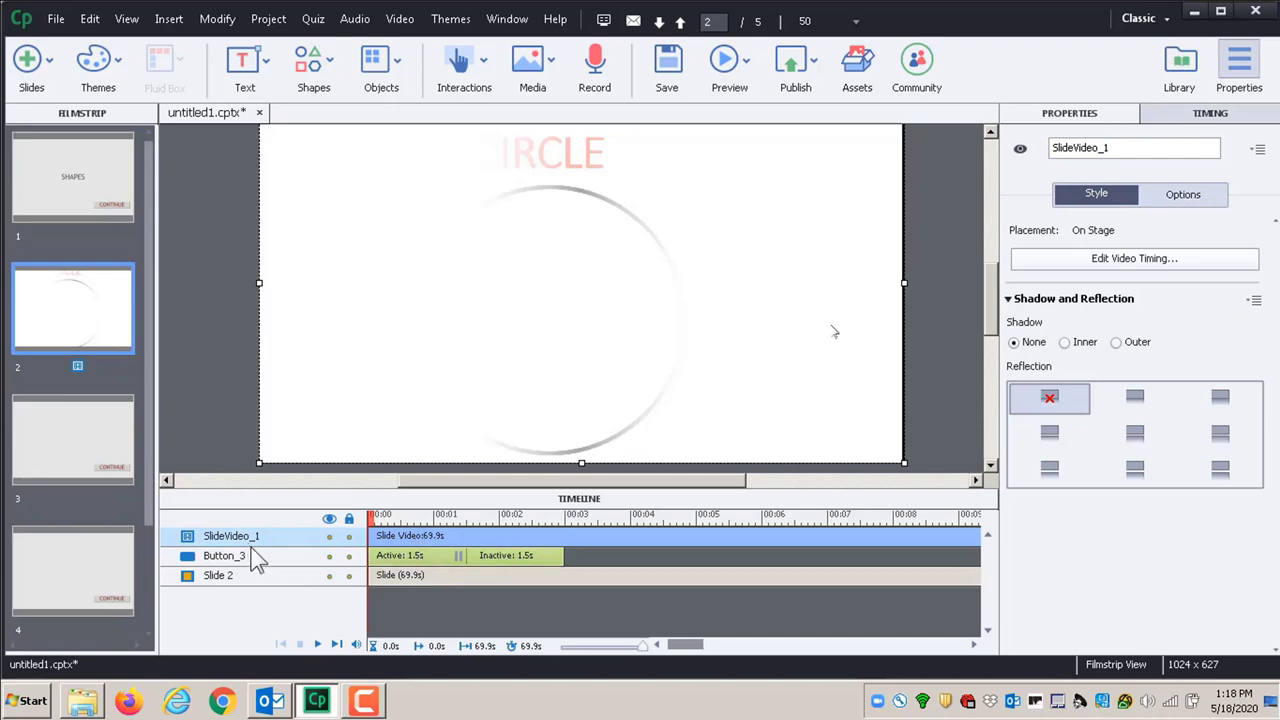
# Step: Bring the CONTINUE button in front of the Circles.mp4 video in slide 2's timeline stacking order
pyautogui.click(412, 557)
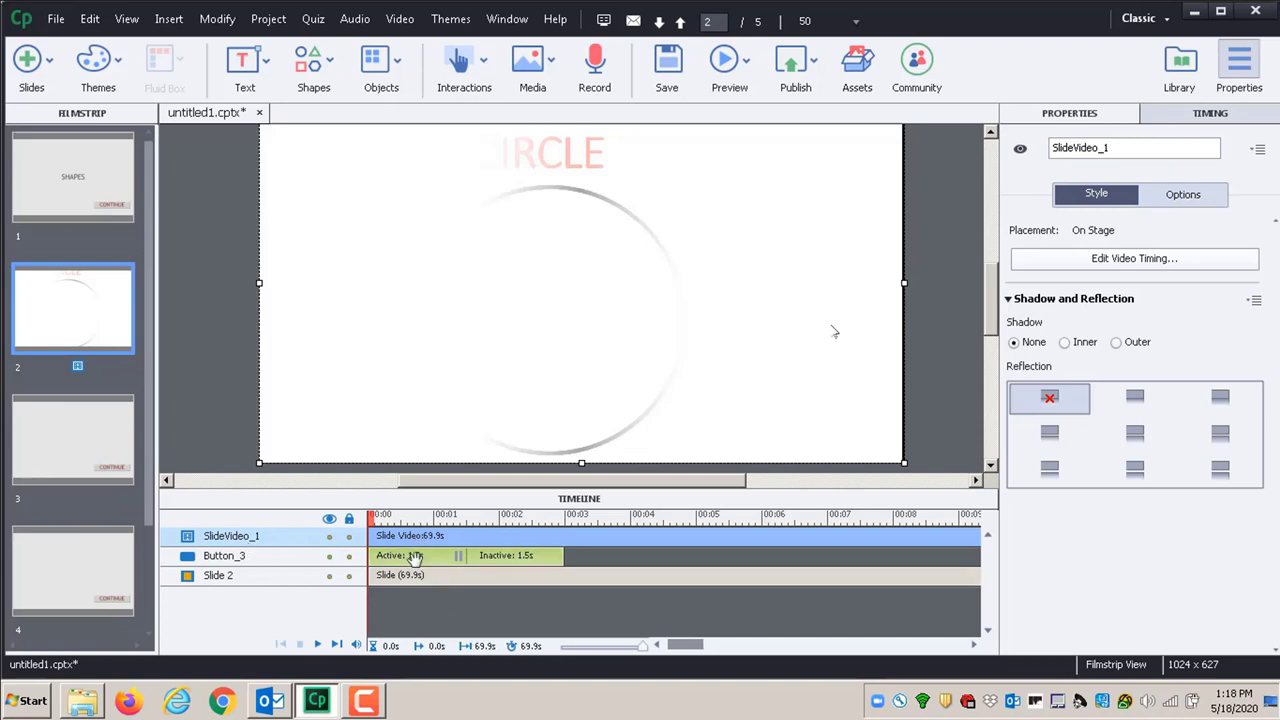
pyautogui.moveTo(412, 557); pyautogui.dragTo(416, 536)
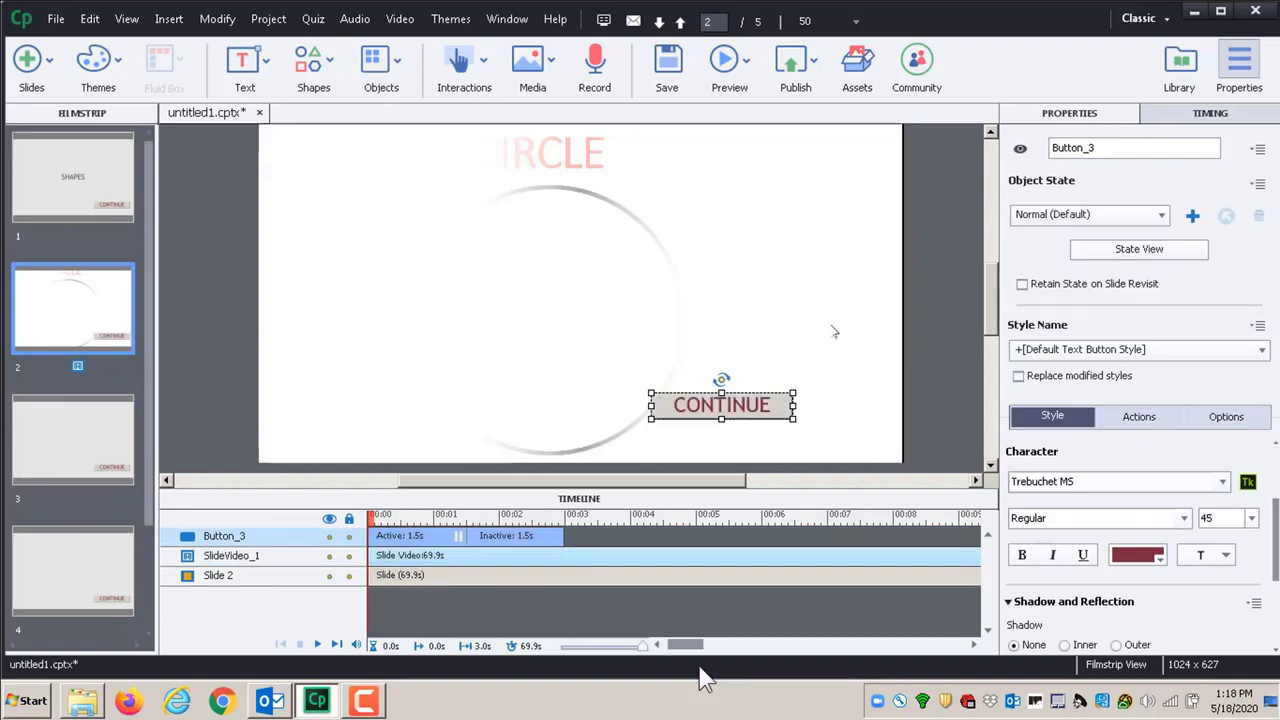
pyautogui.click(420, 537)
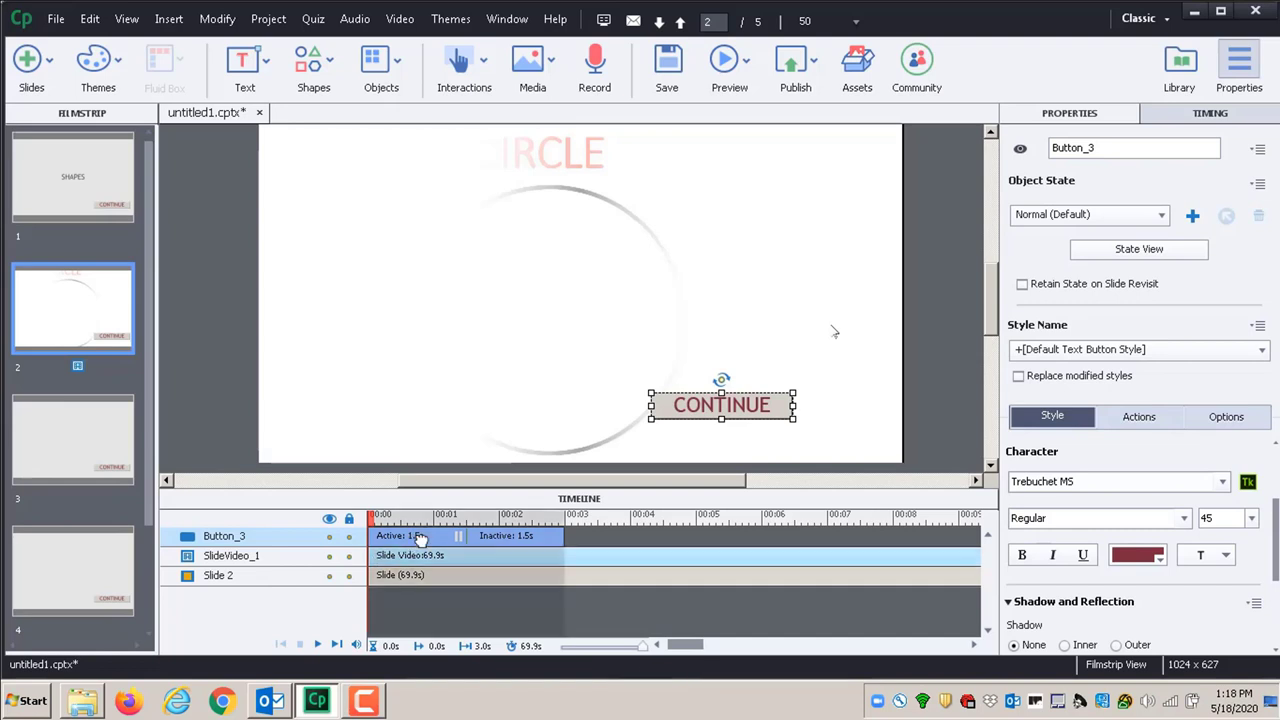
pyautogui.moveTo(420, 537)
pyautogui.mouseDown()
pyautogui.moveTo(414, 570)
pyautogui.moveTo(414, 556)
pyautogui.mouseUp()
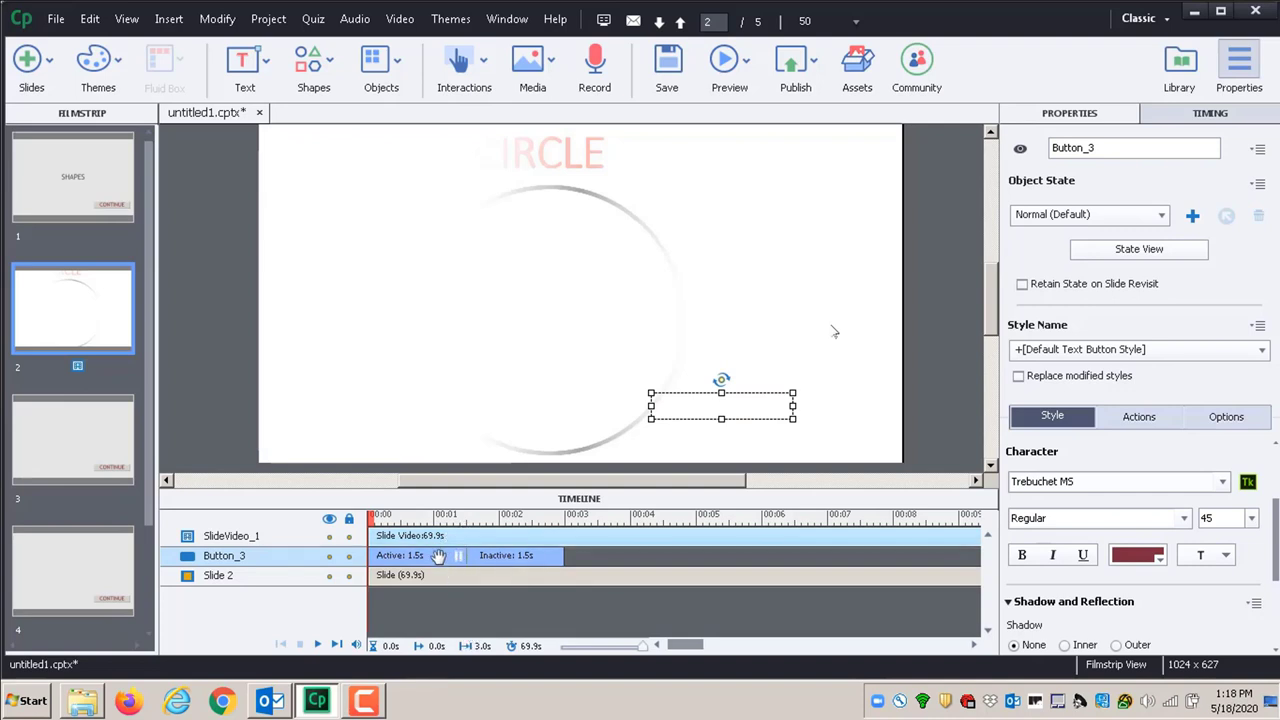
pyautogui.moveTo(438, 556); pyautogui.dragTo(441, 536)
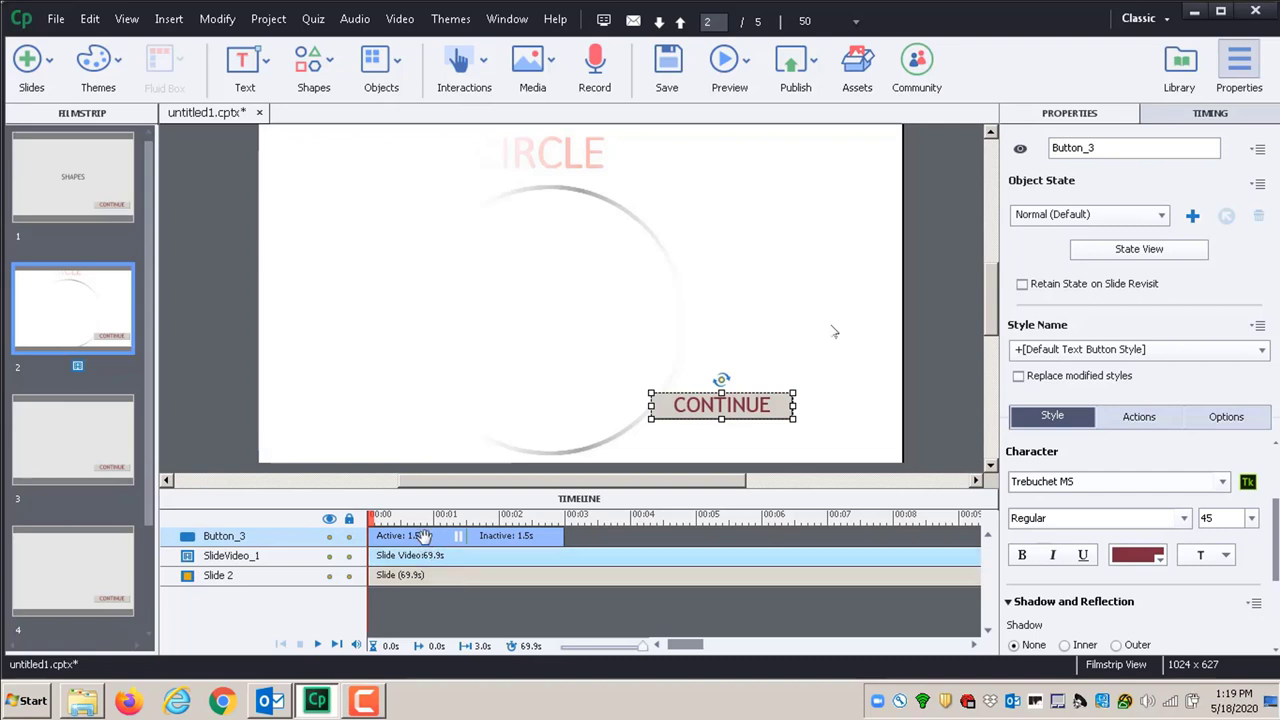
# Step: Move slide 2's CONTINUE button along the timeline to about 69.1 s and trim the slide to the video's end at 69.9 s
pyautogui.moveTo(423, 537); pyautogui.dragTo(940, 548)
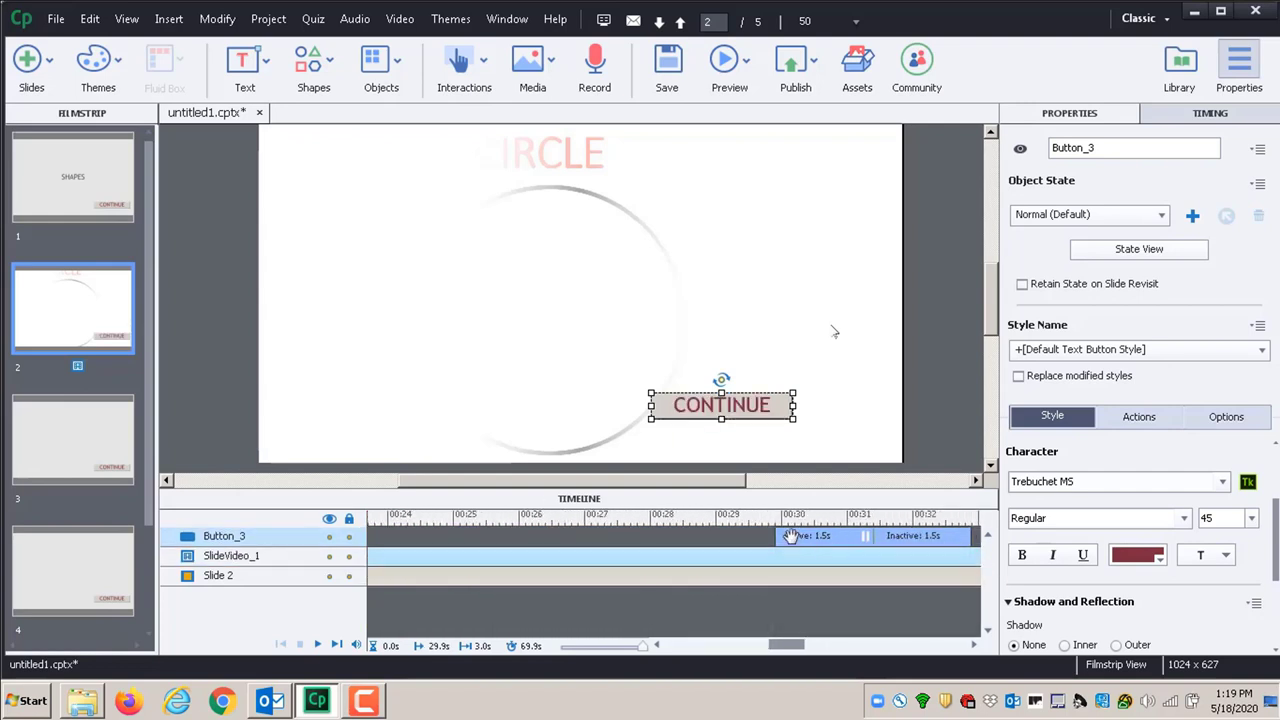
pyautogui.moveTo(794, 535); pyautogui.dragTo(1020, 540)
pyautogui.moveTo(782, 542); pyautogui.dragTo(958, 542)
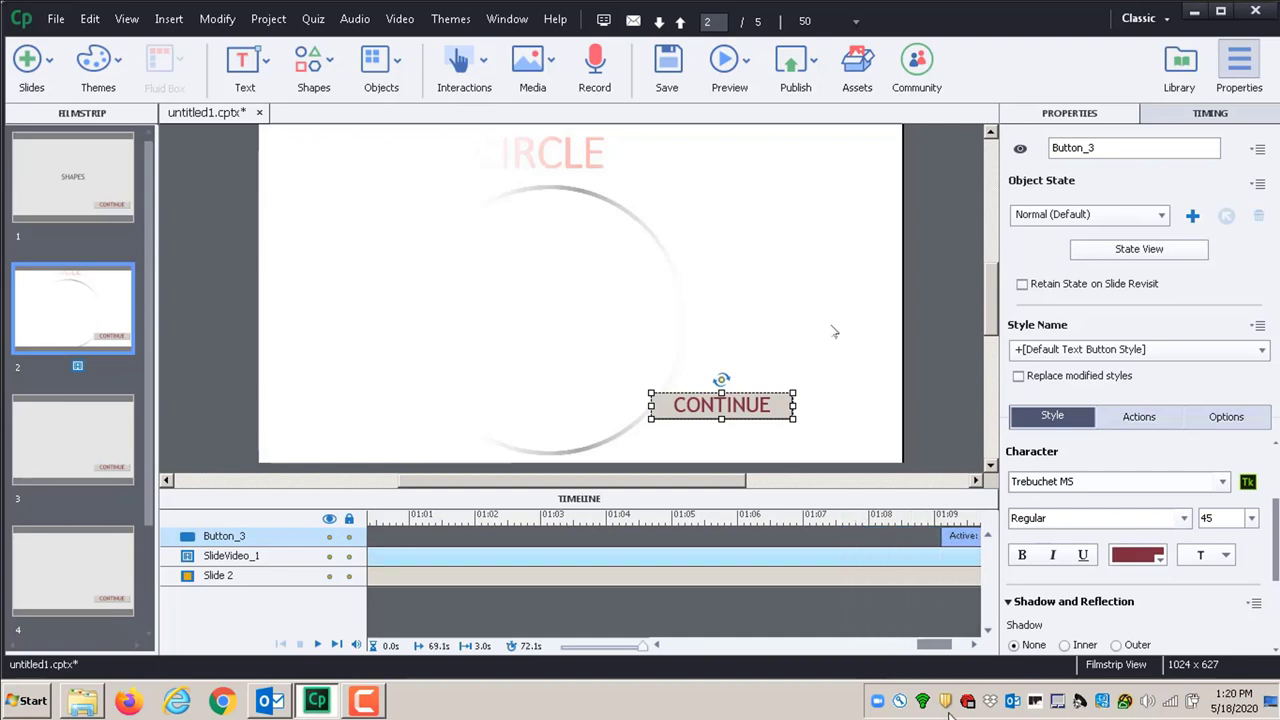
pyautogui.click(975, 645)
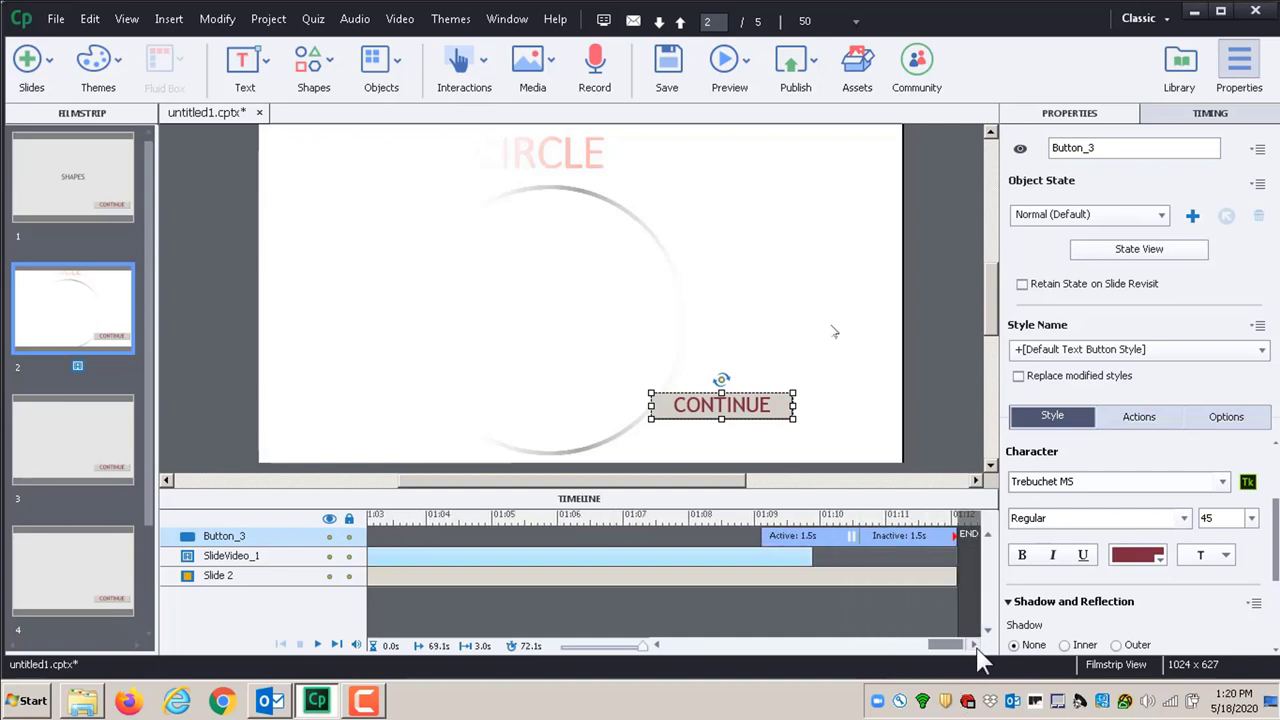
pyautogui.moveTo(955, 575); pyautogui.dragTo(812, 576)
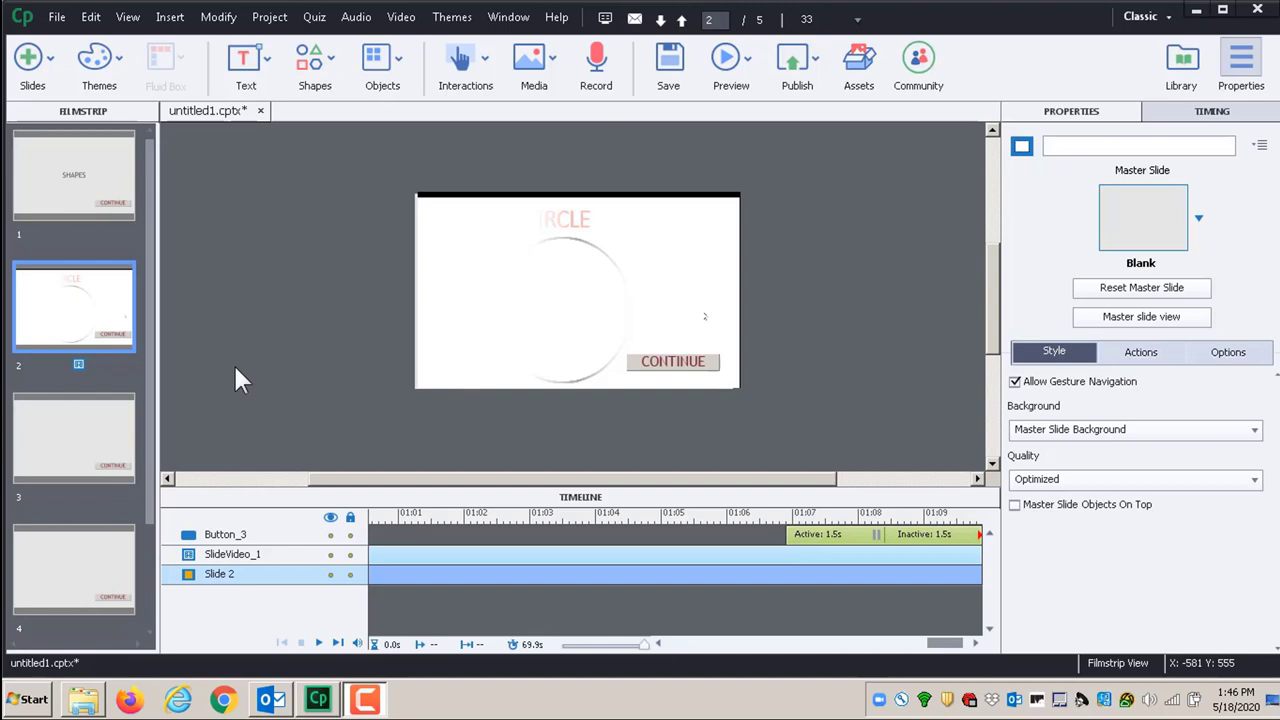
# Step: Insert Triangles.mp4 on slide 3 as a Multi-Slide Synchronized Video, with the slide duration modified to accommodate the video
pyautogui.click(92, 429)
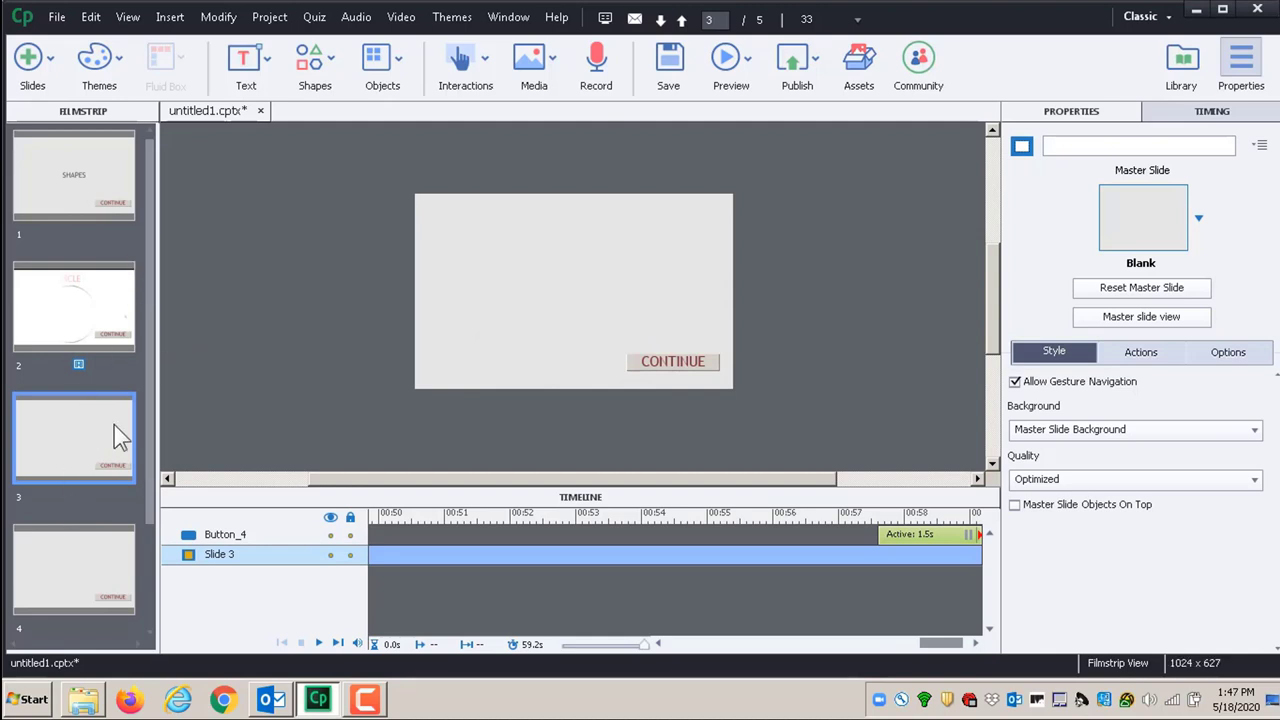
pyautogui.click(404, 19)
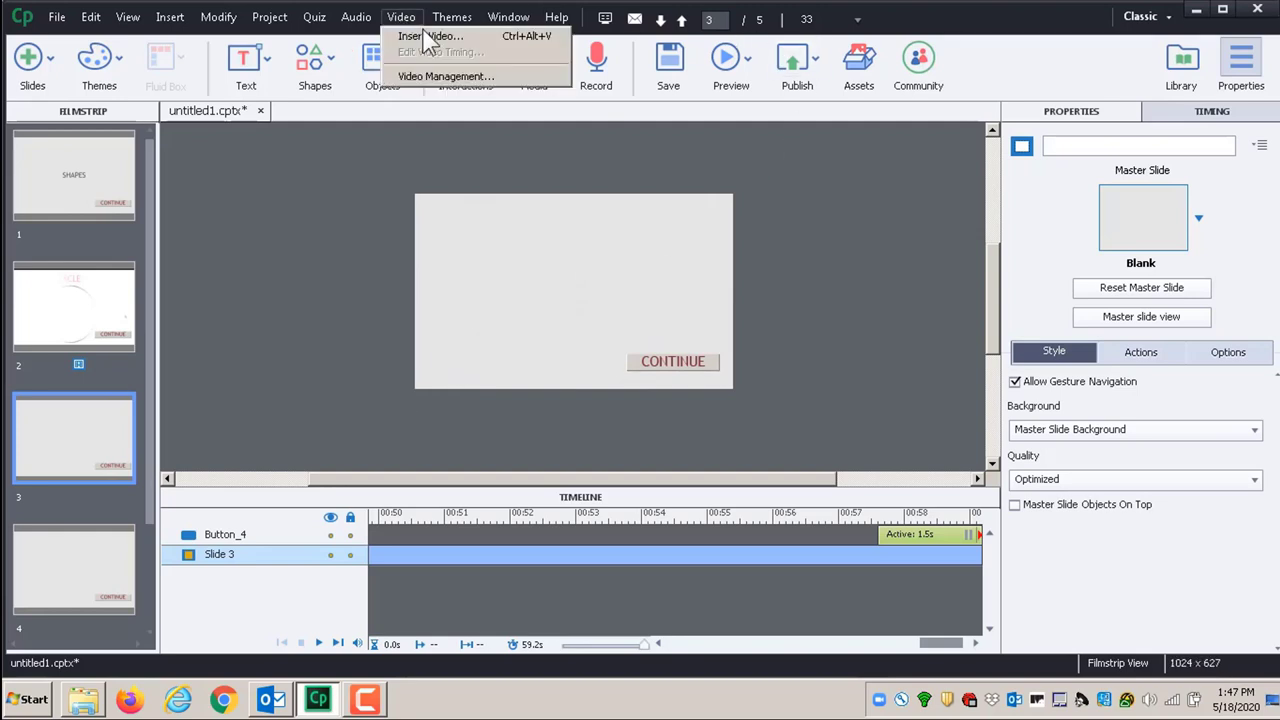
pyautogui.click(428, 38)
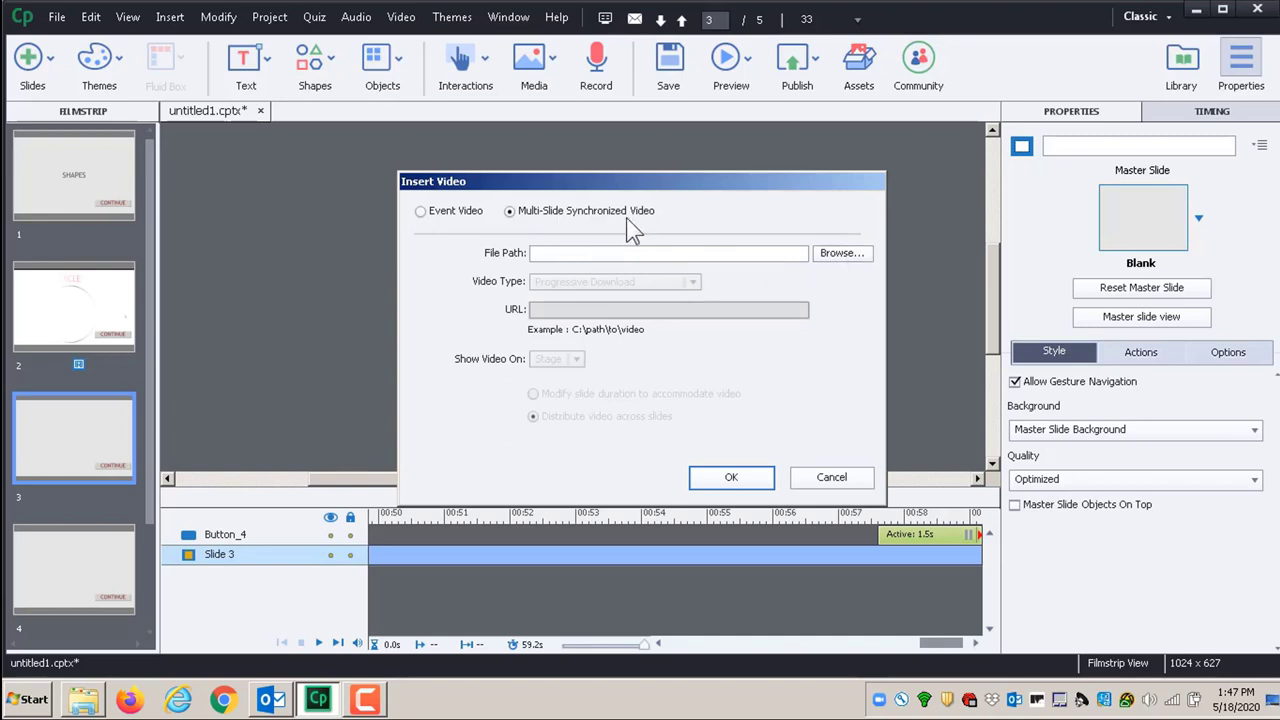
pyautogui.click(840, 254)
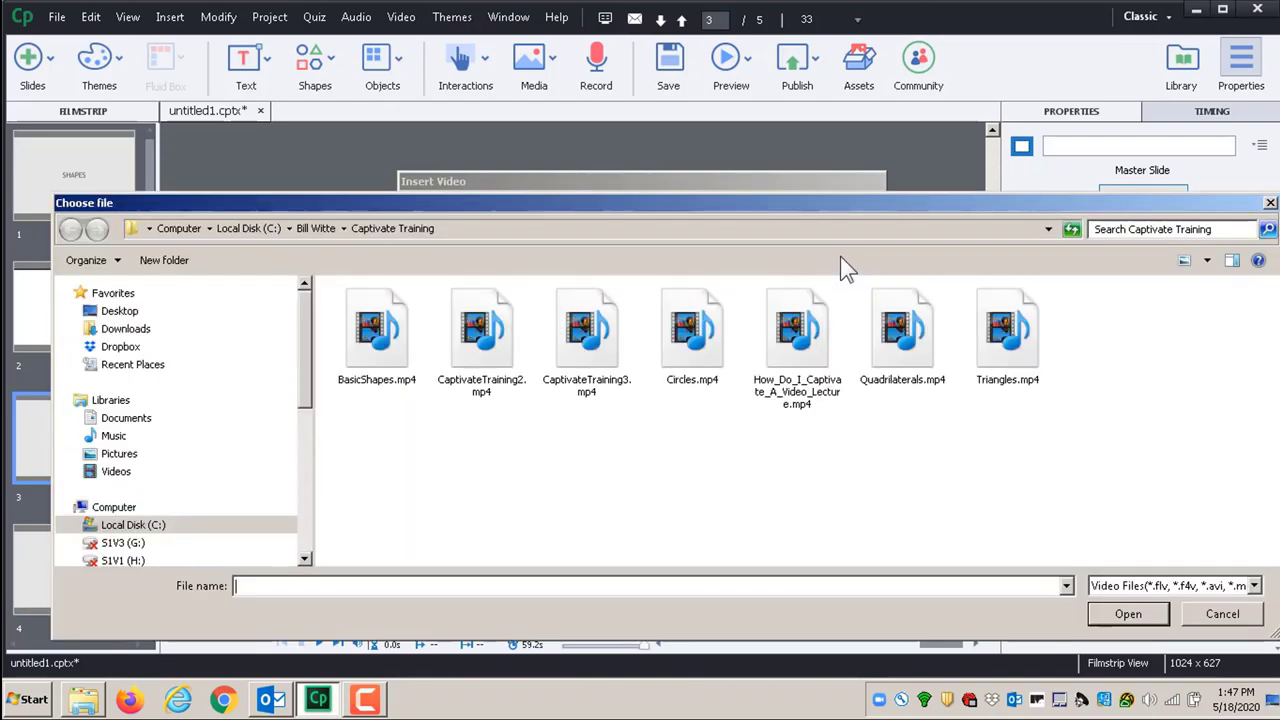
pyautogui.doubleClick(1000, 335)
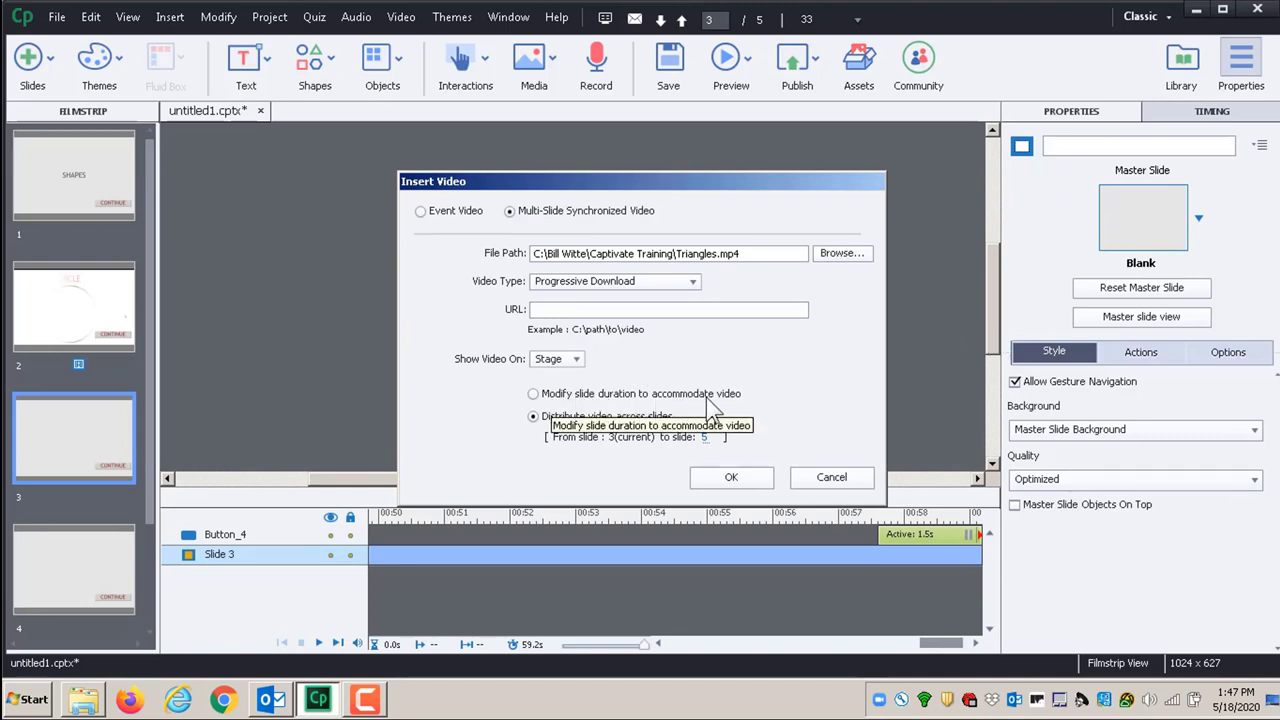
pyautogui.click(641, 396)
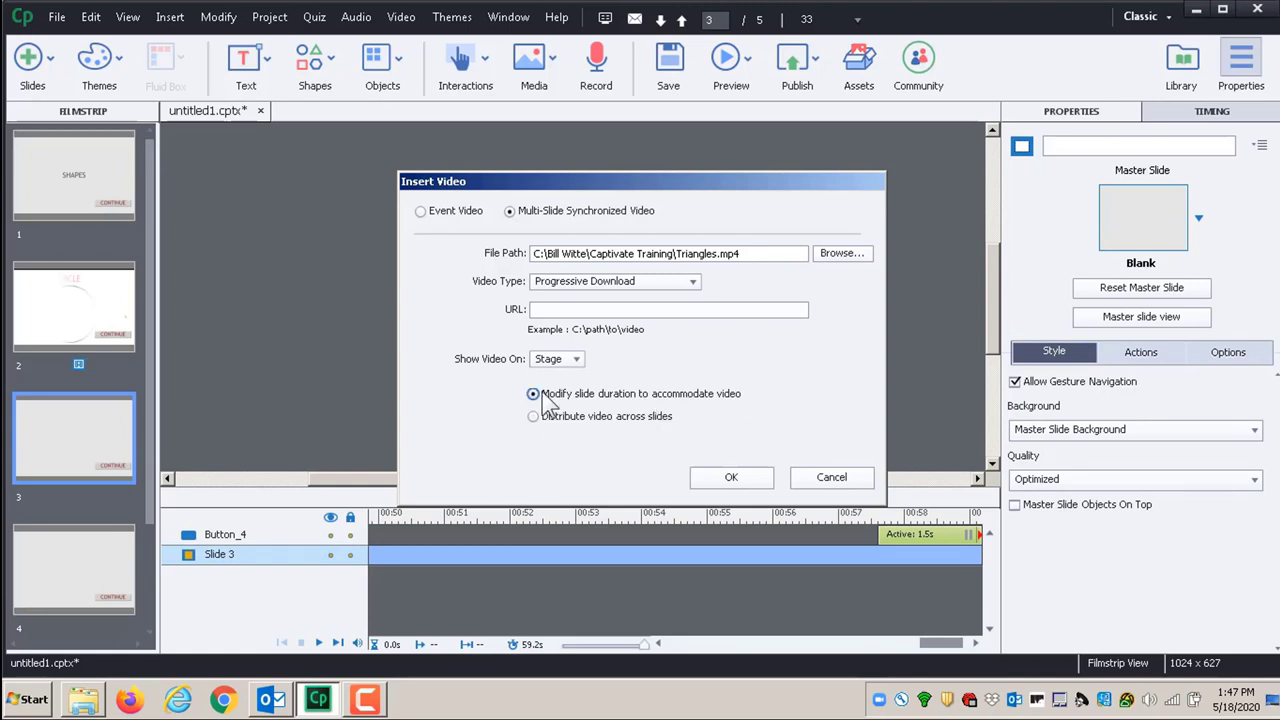
pyautogui.click(731, 478)
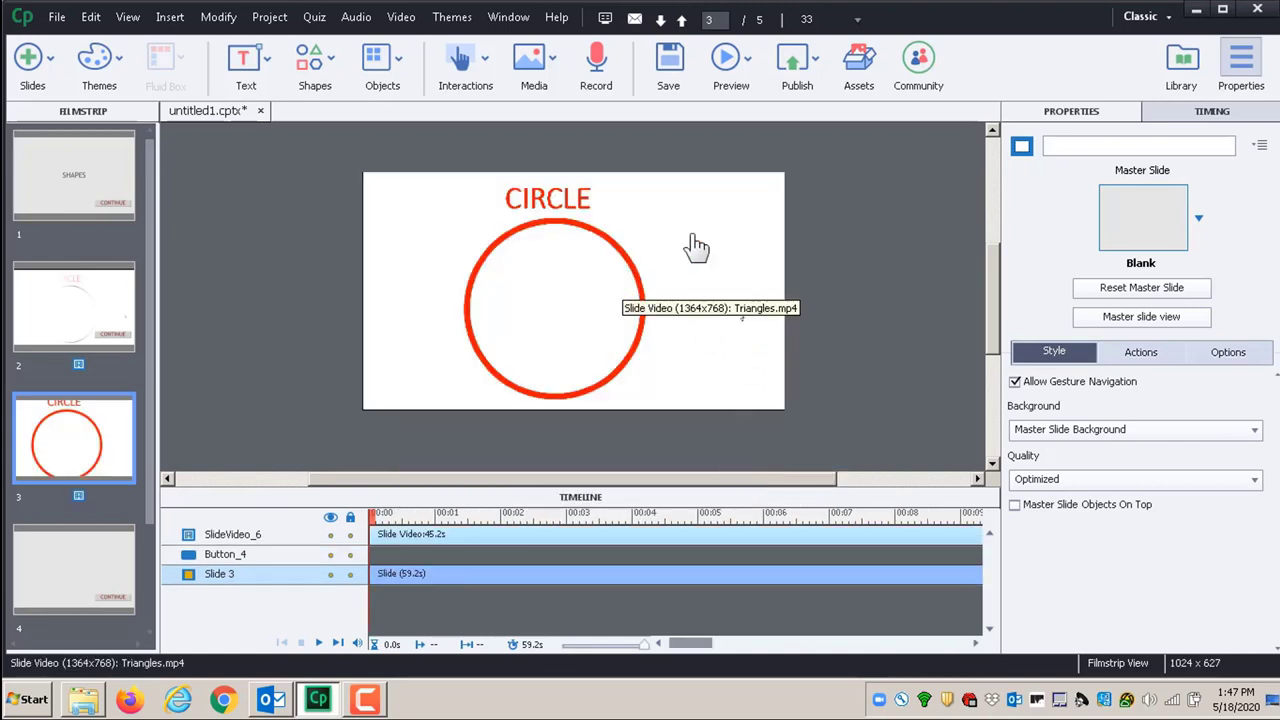
# Step: Align the Triangles.mp4 video with slide 3's top-left corner and shrink it to fit the slide
pyautogui.click(648, 208)
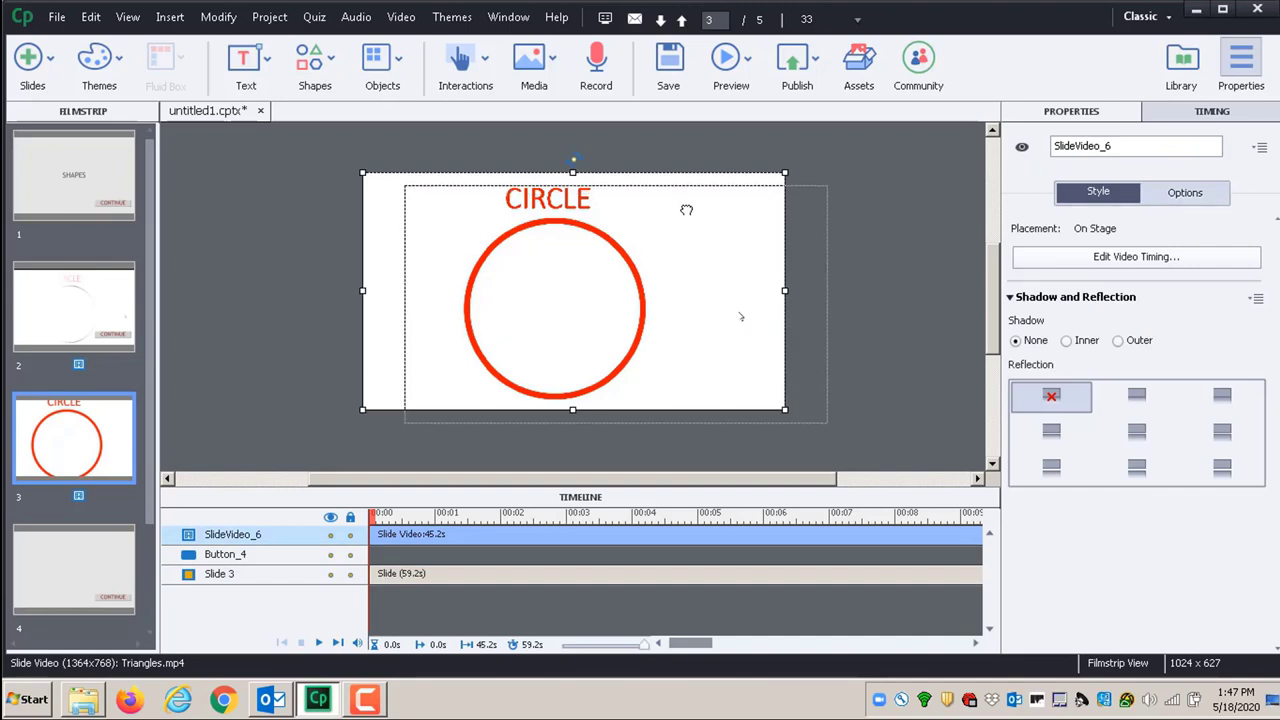
pyautogui.moveTo(632, 208); pyautogui.dragTo(684, 218)
pyautogui.moveTo(525, 232); pyautogui.dragTo(461, 213)
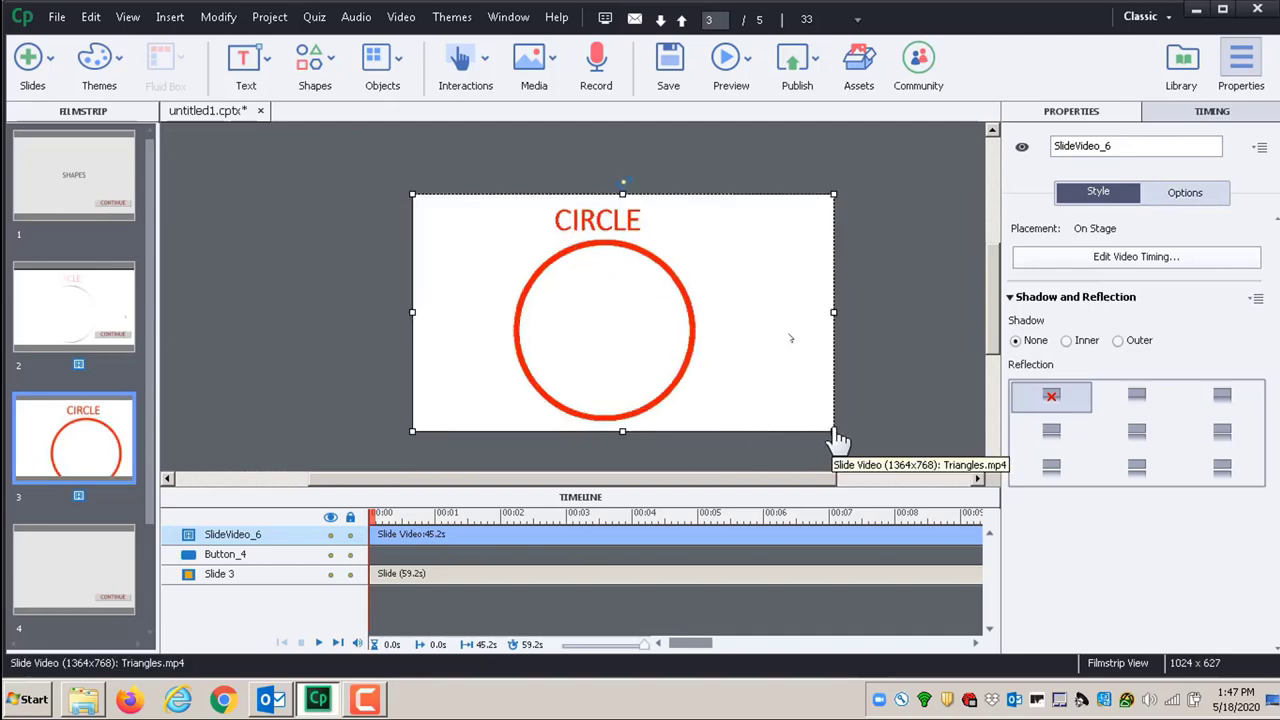
pyautogui.moveTo(836, 433); pyautogui.dragTo(742, 398)
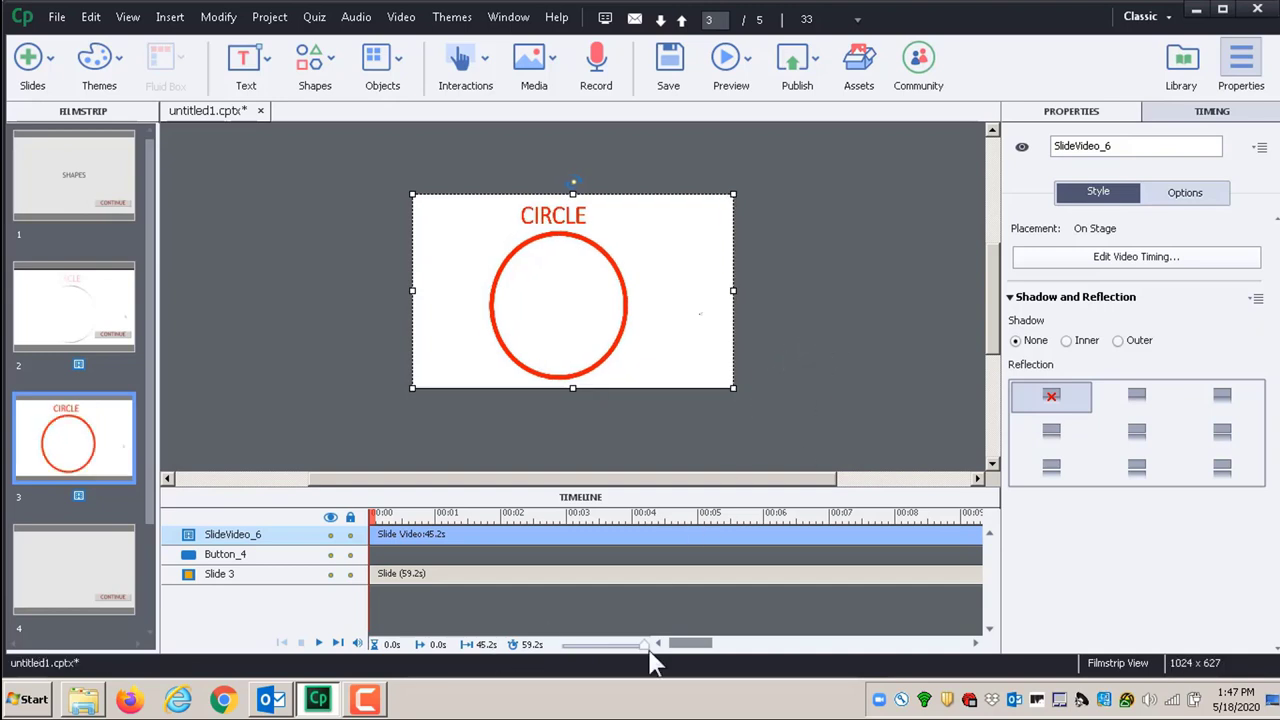
# Step: Trim slide 3 to the Triangles.mp4 video's end at 45.2 s and bring the CONTINUE button in front of the video
pyautogui.moveTo(689, 647); pyautogui.dragTo(957, 646)
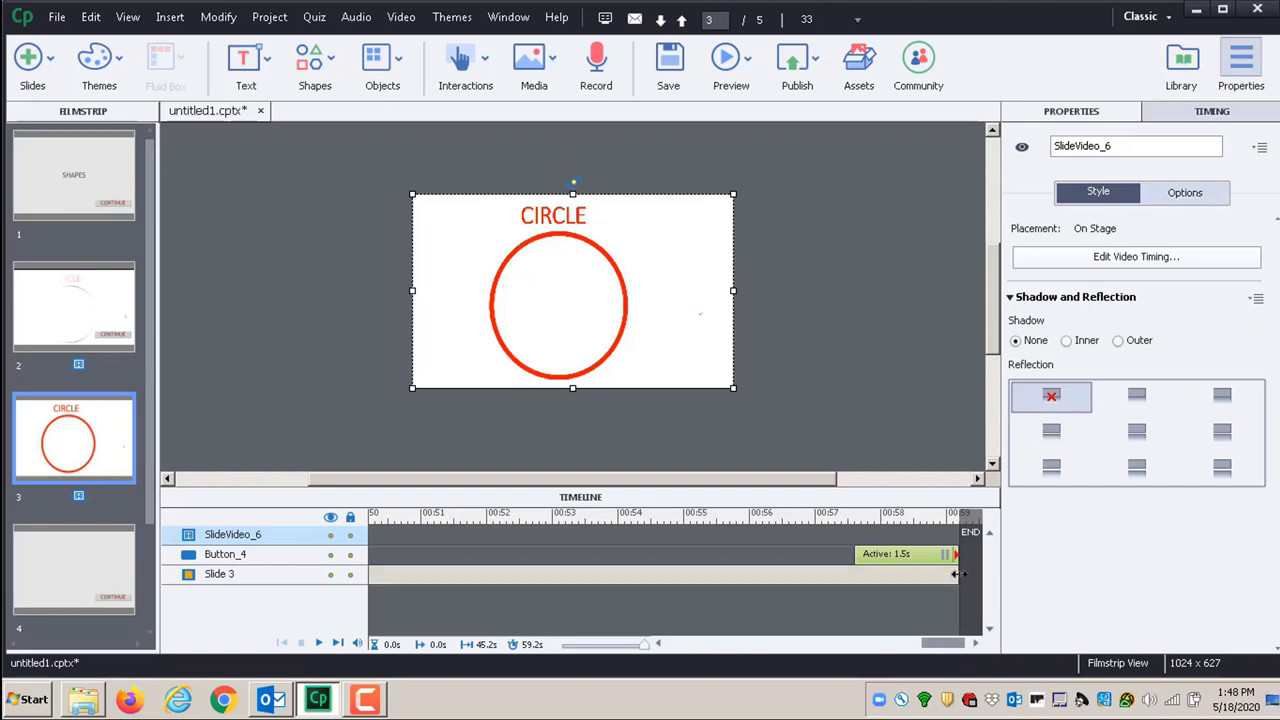
pyautogui.moveTo(960, 580); pyautogui.dragTo(388, 601)
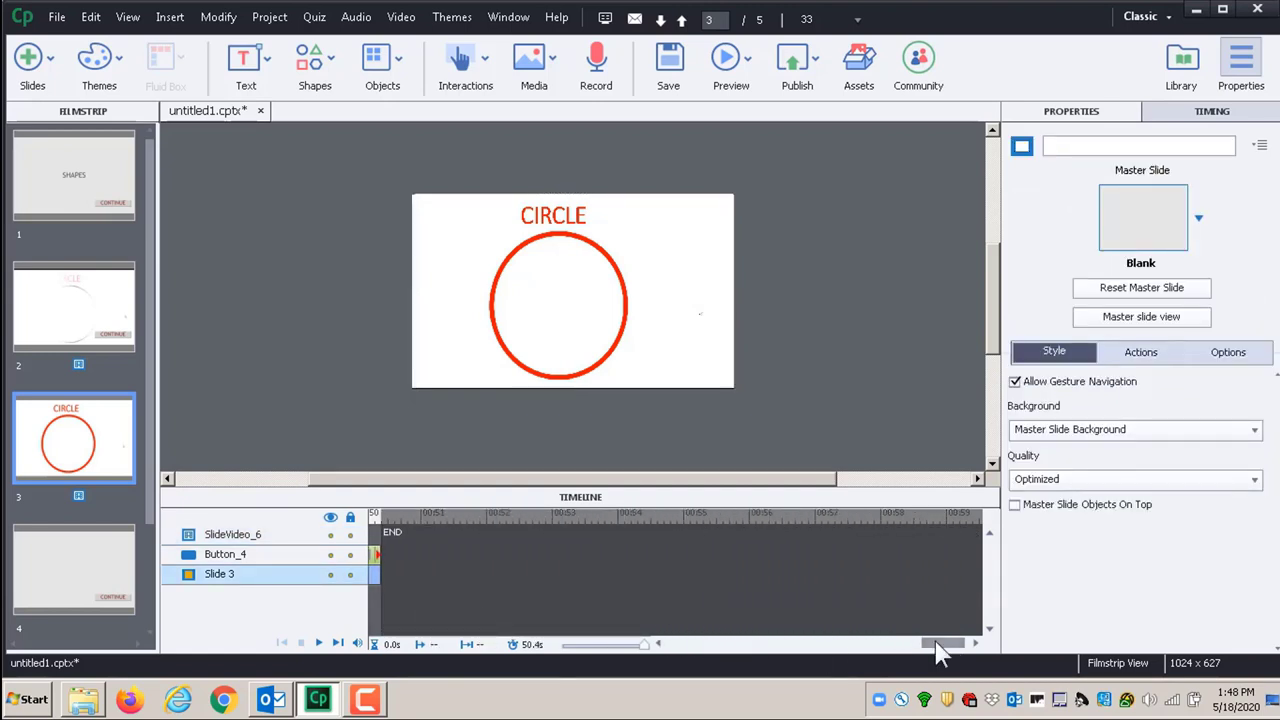
pyautogui.moveTo(925, 652); pyautogui.dragTo(897, 649)
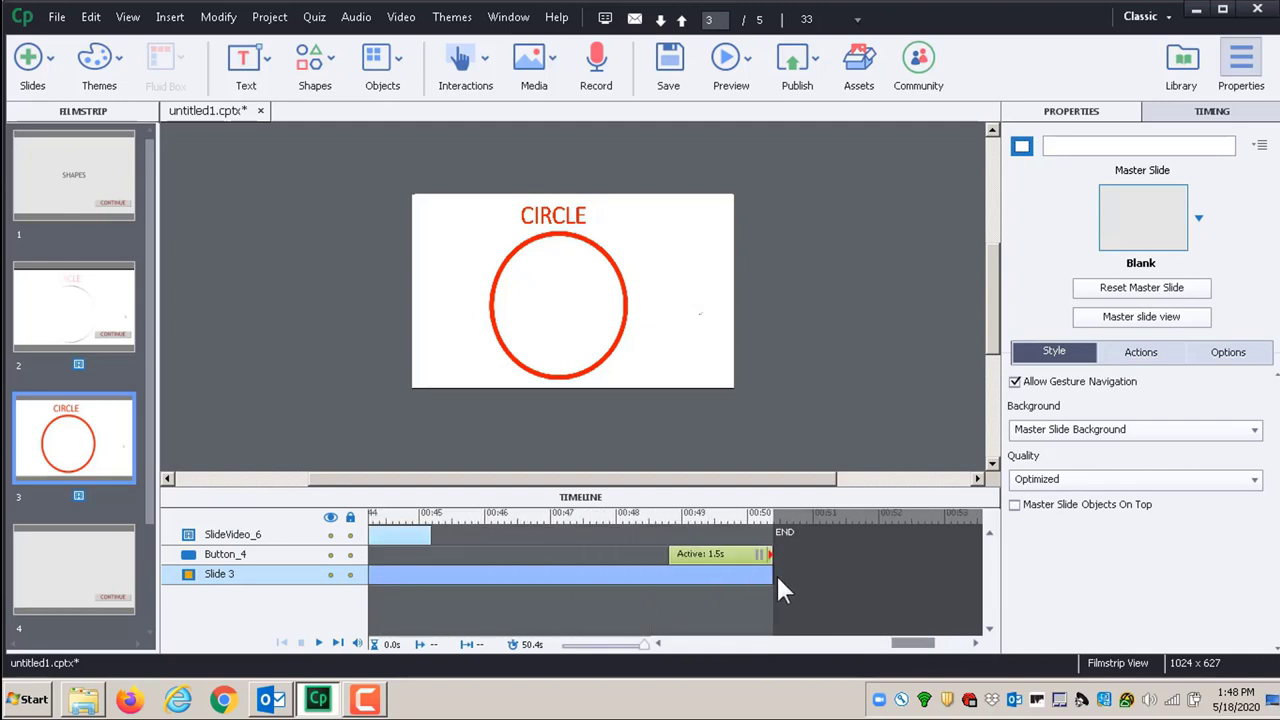
pyautogui.moveTo(778, 578); pyautogui.dragTo(431, 590)
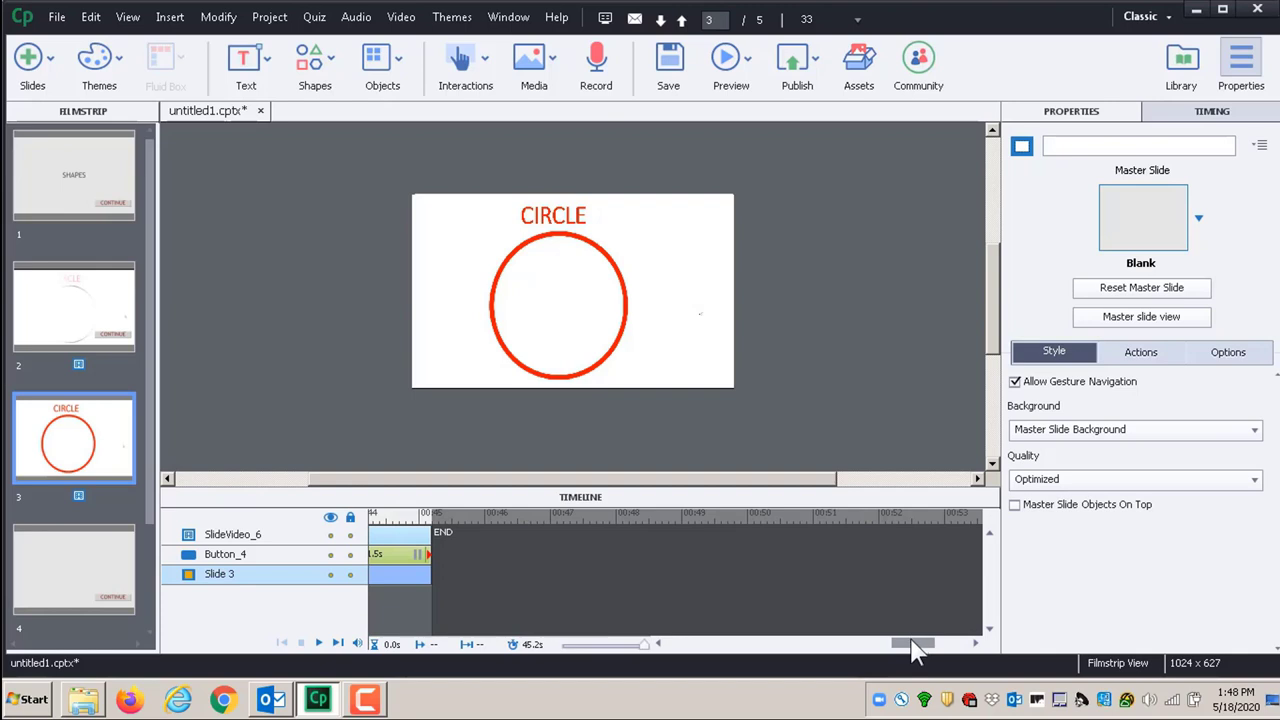
pyautogui.moveTo(913, 650); pyautogui.dragTo(873, 650)
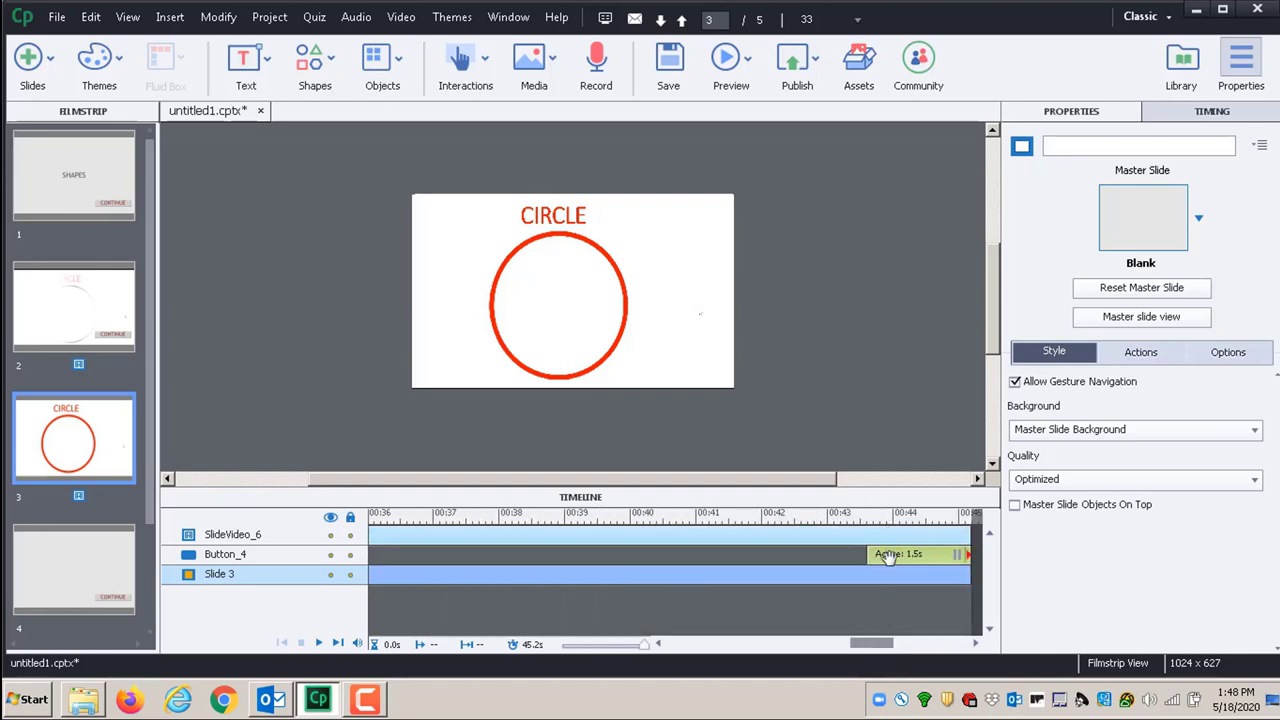
pyautogui.moveTo(888, 557); pyautogui.dragTo(887, 535)
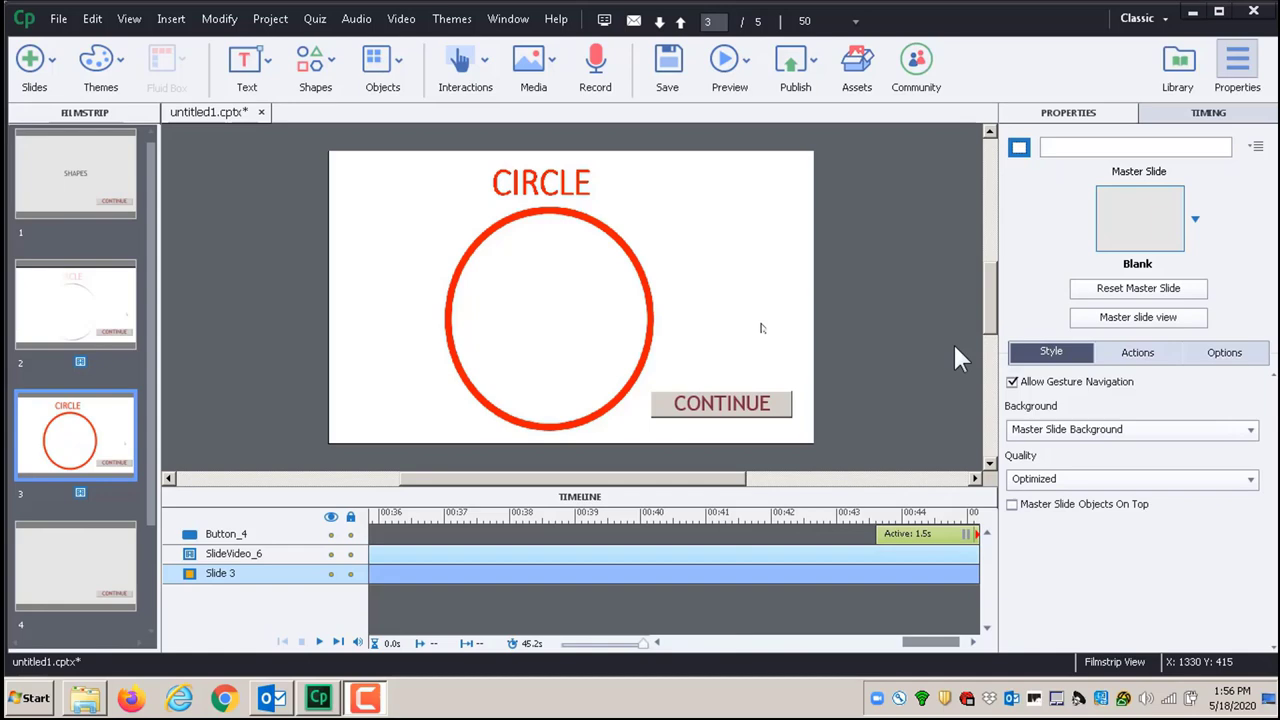
# Step: Insert Quadrilaterals.mp4 on slide 4 as a Multi-Slide Synchronized Video, with the slide duration modified to accommodate the video
pyautogui.click(72, 570)
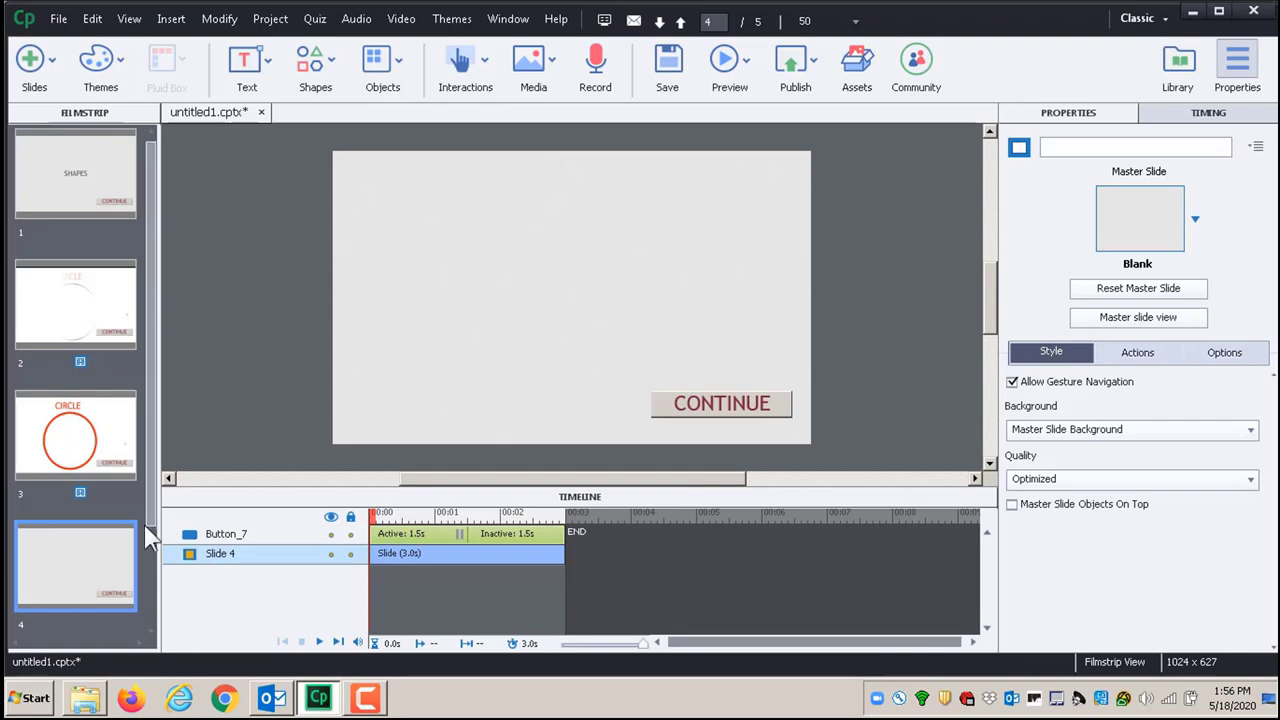
pyautogui.click(401, 19)
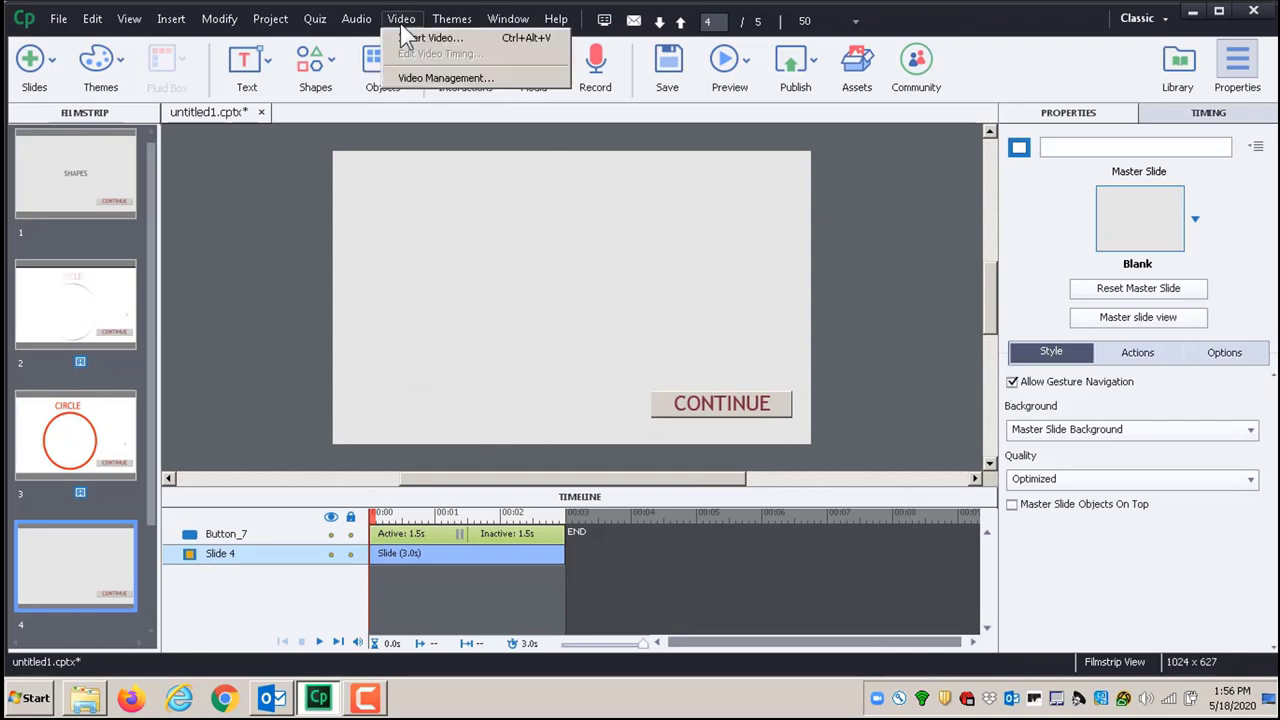
pyautogui.click(415, 38)
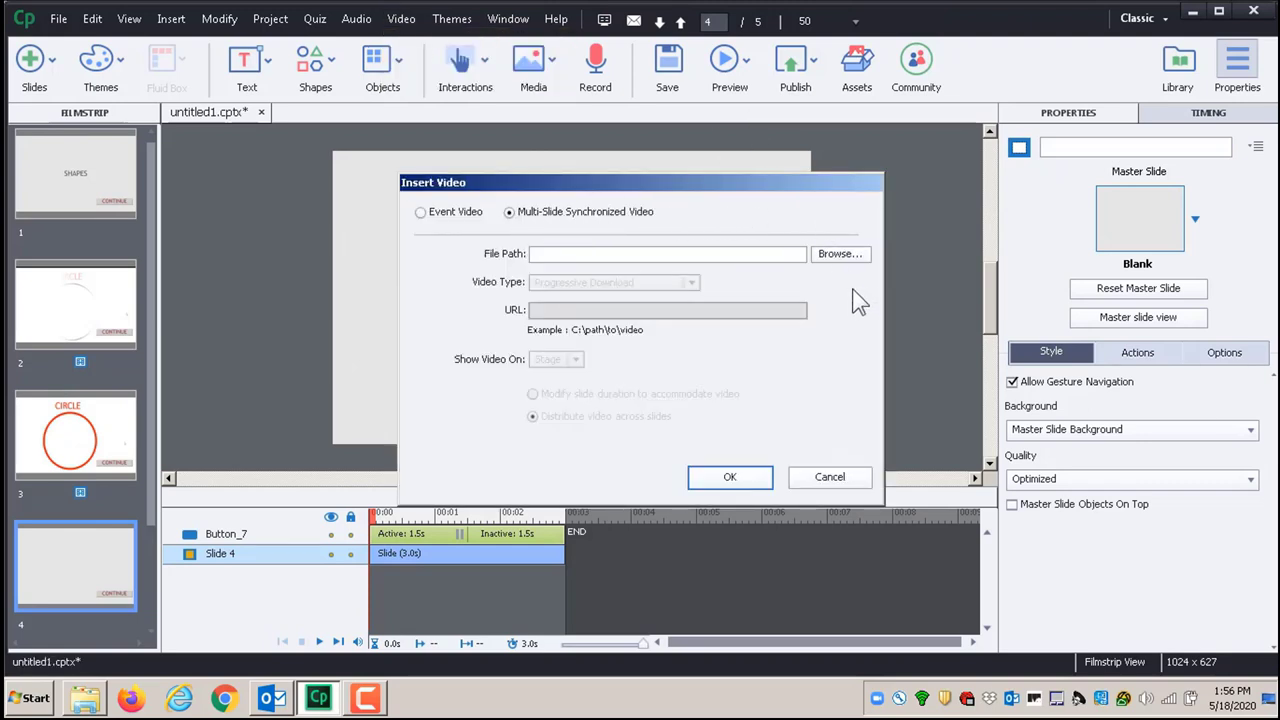
pyautogui.click(841, 256)
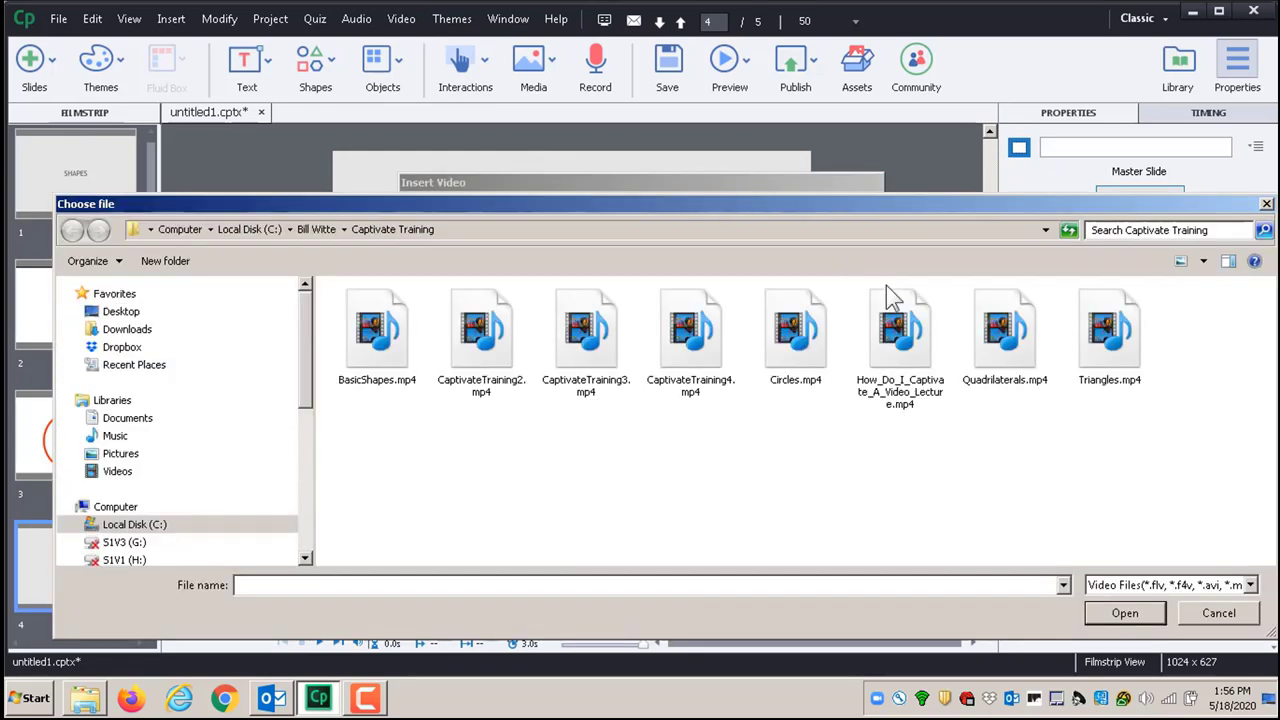
pyautogui.click(1038, 370)
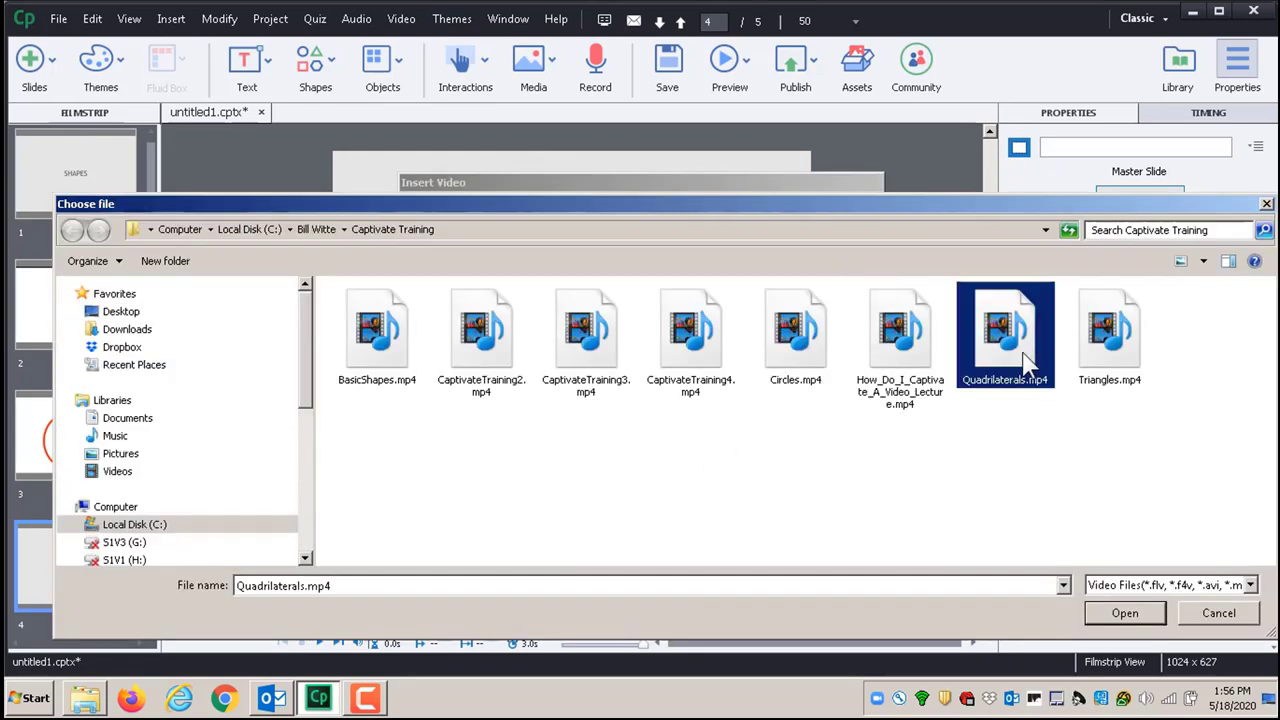
pyautogui.click(1105, 614)
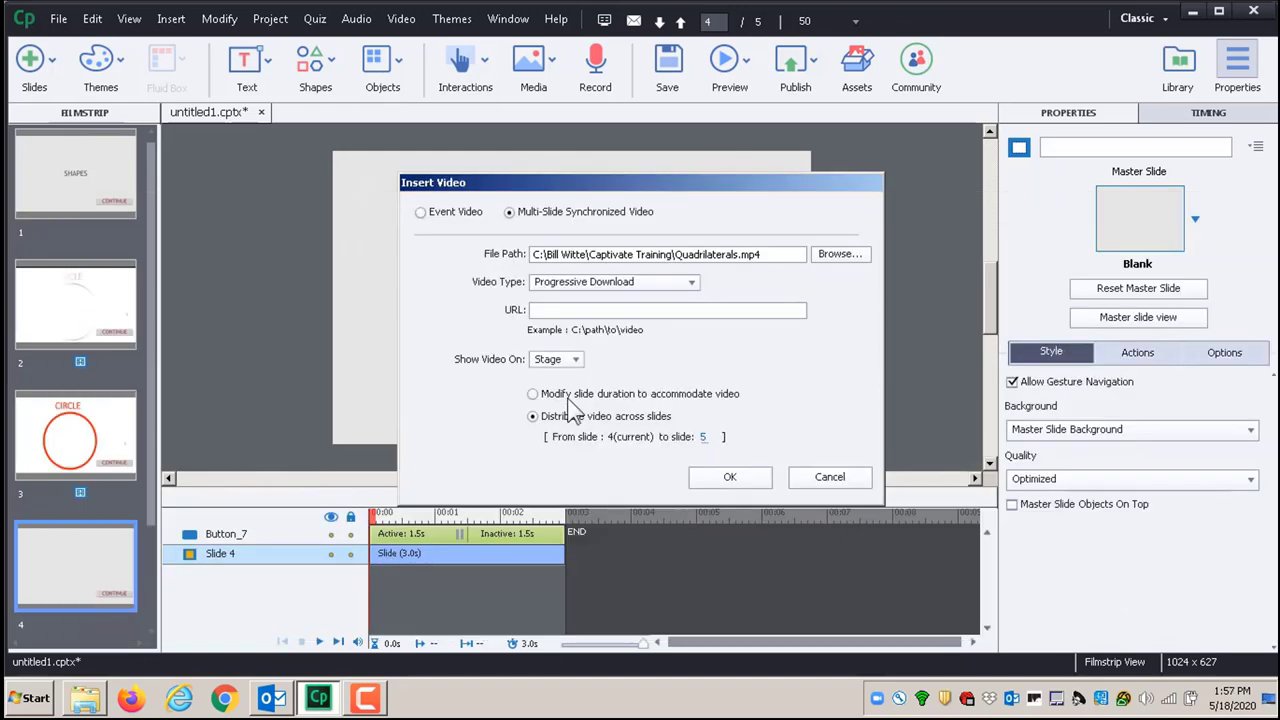
pyautogui.click(567, 396)
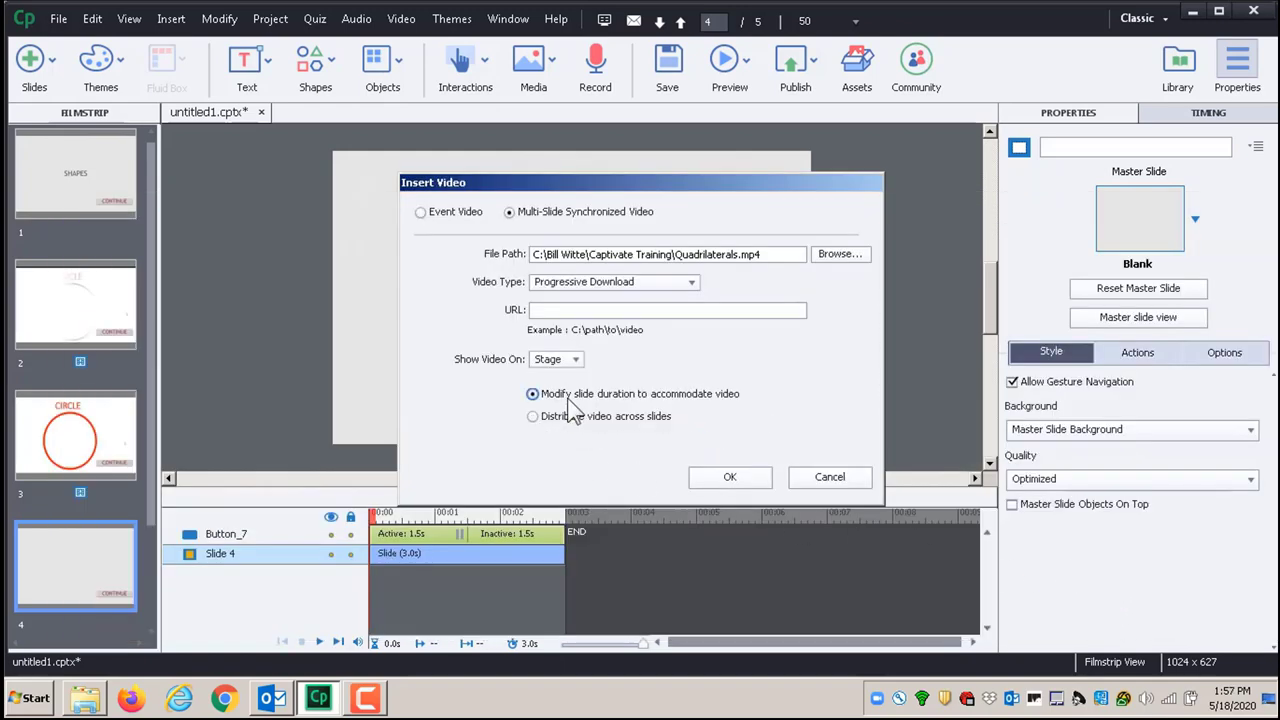
pyautogui.click(733, 489)
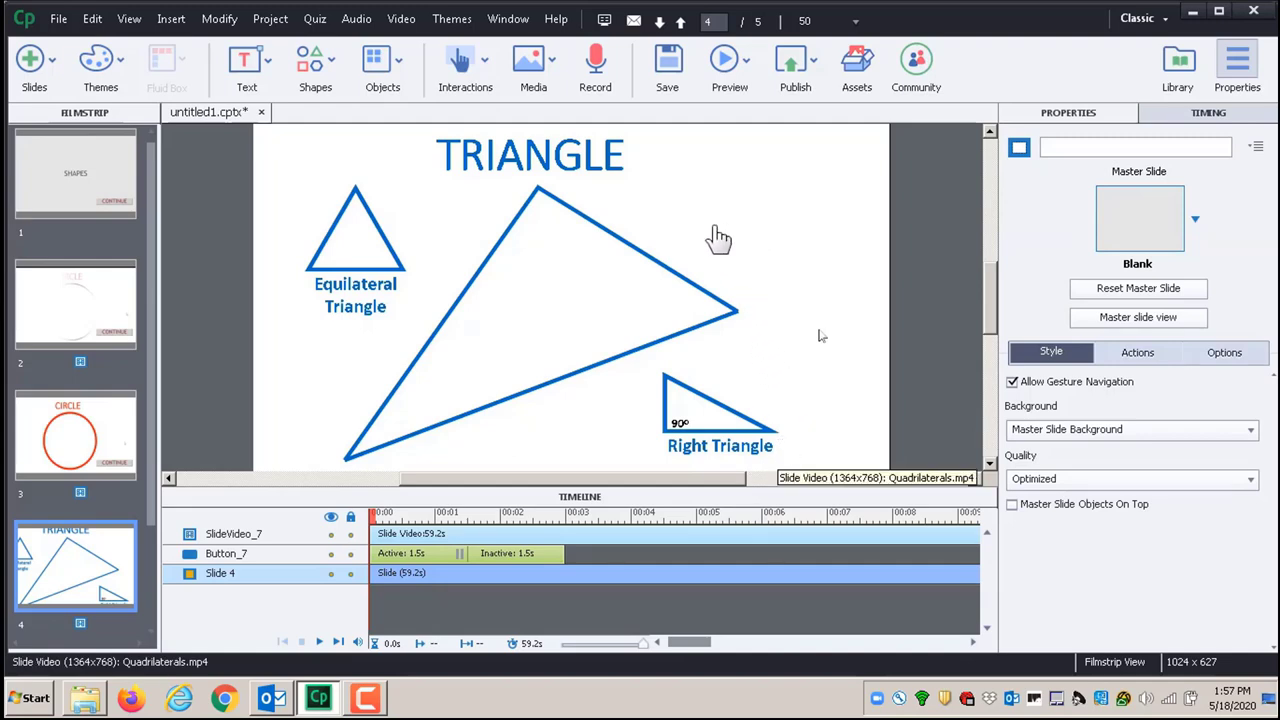
# Step: Reposition the Quadrilaterals.mp4 video on slide 4 and shrink it to about 1004 x 571 pixels
pyautogui.click(766, 247)
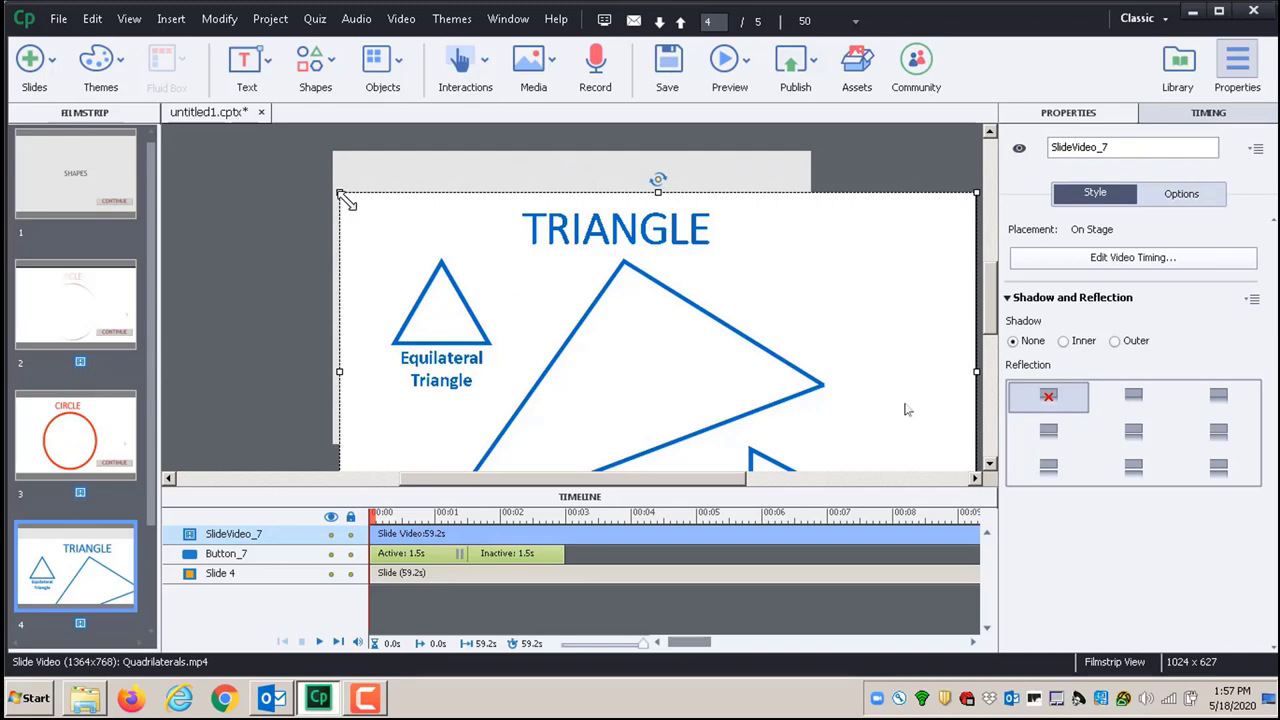
pyautogui.moveTo(348, 203); pyautogui.dragTo(520, 294)
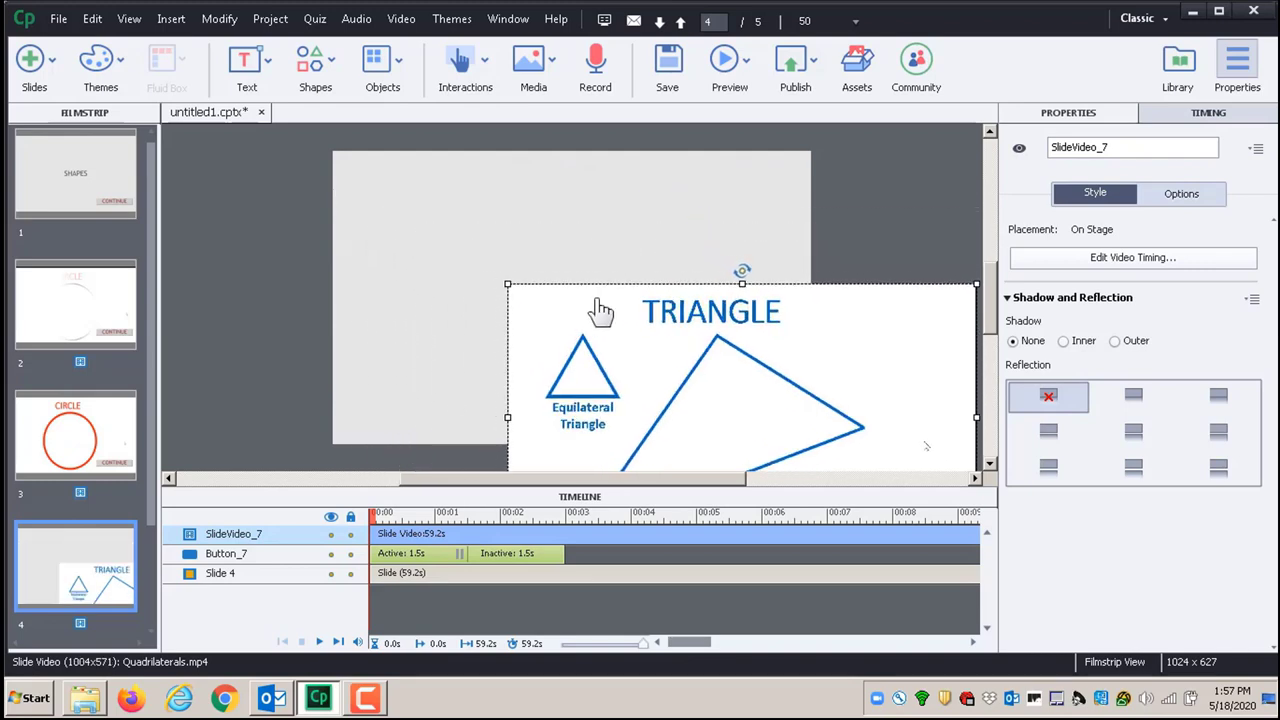
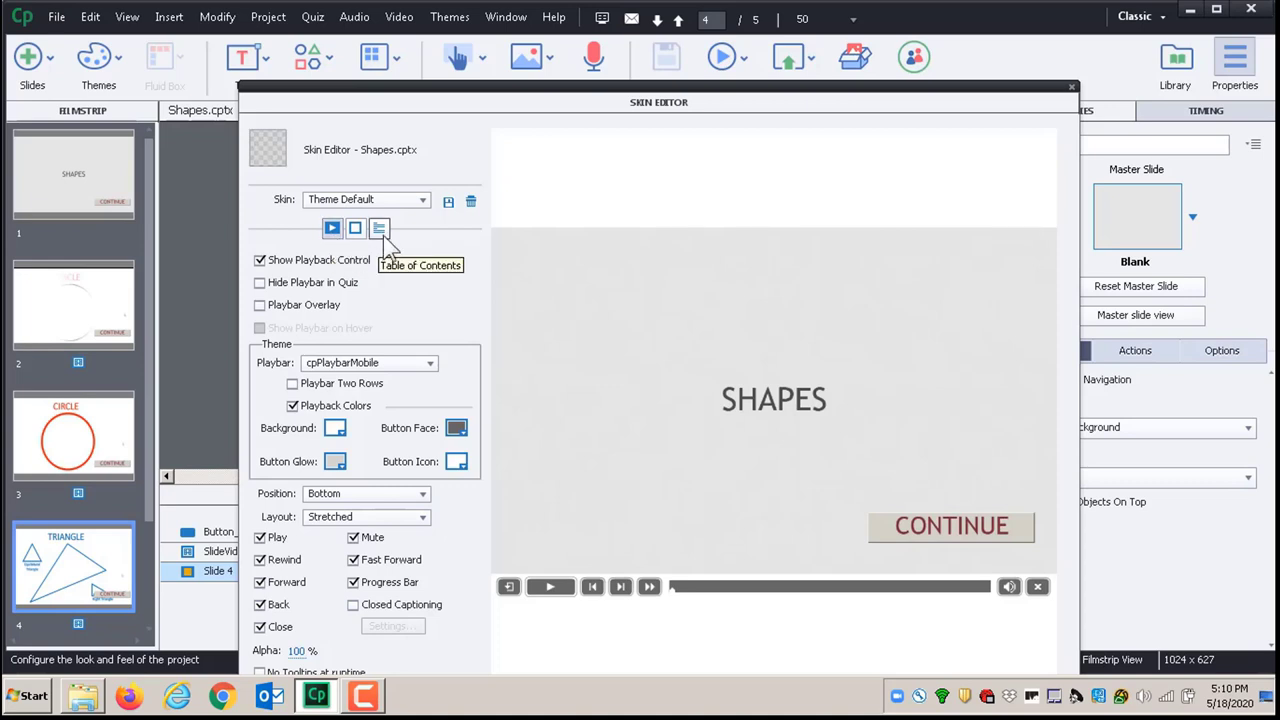
# Step: Remove the Forward, Fast Forward and Progress Bar controls from the project skin's playback controls
pyautogui.click(332, 229)
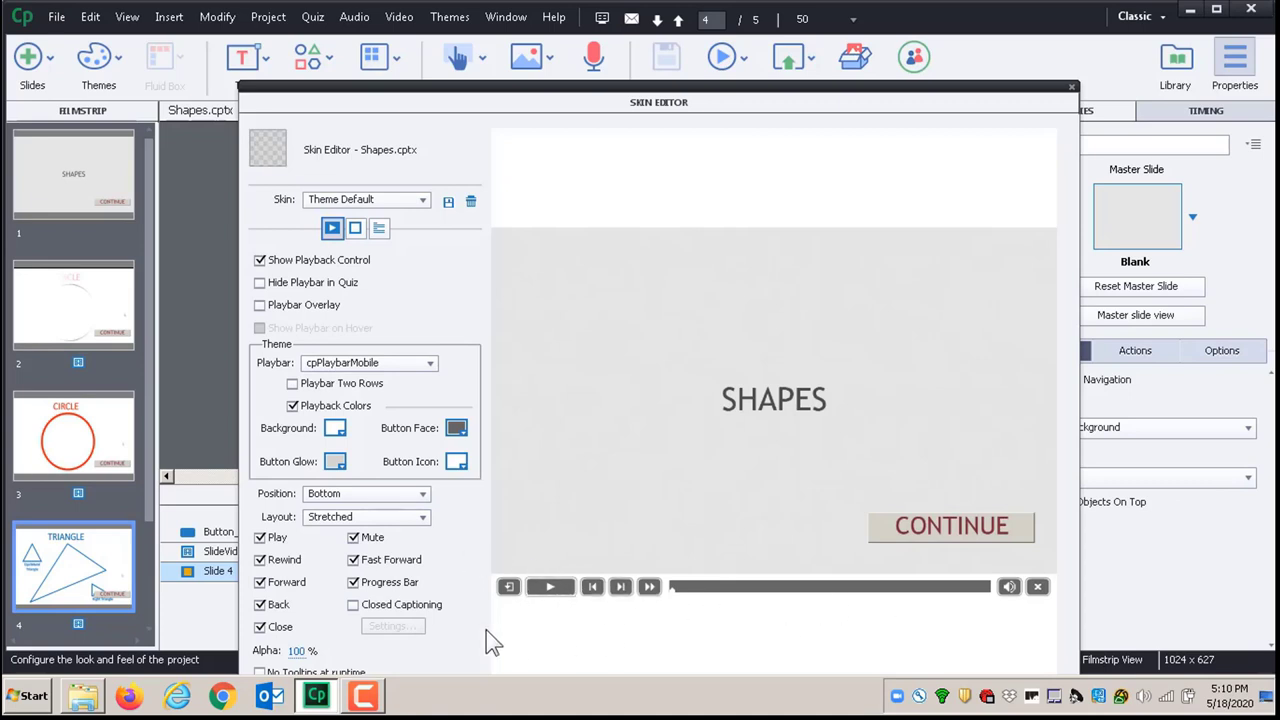
pyautogui.click(259, 582)
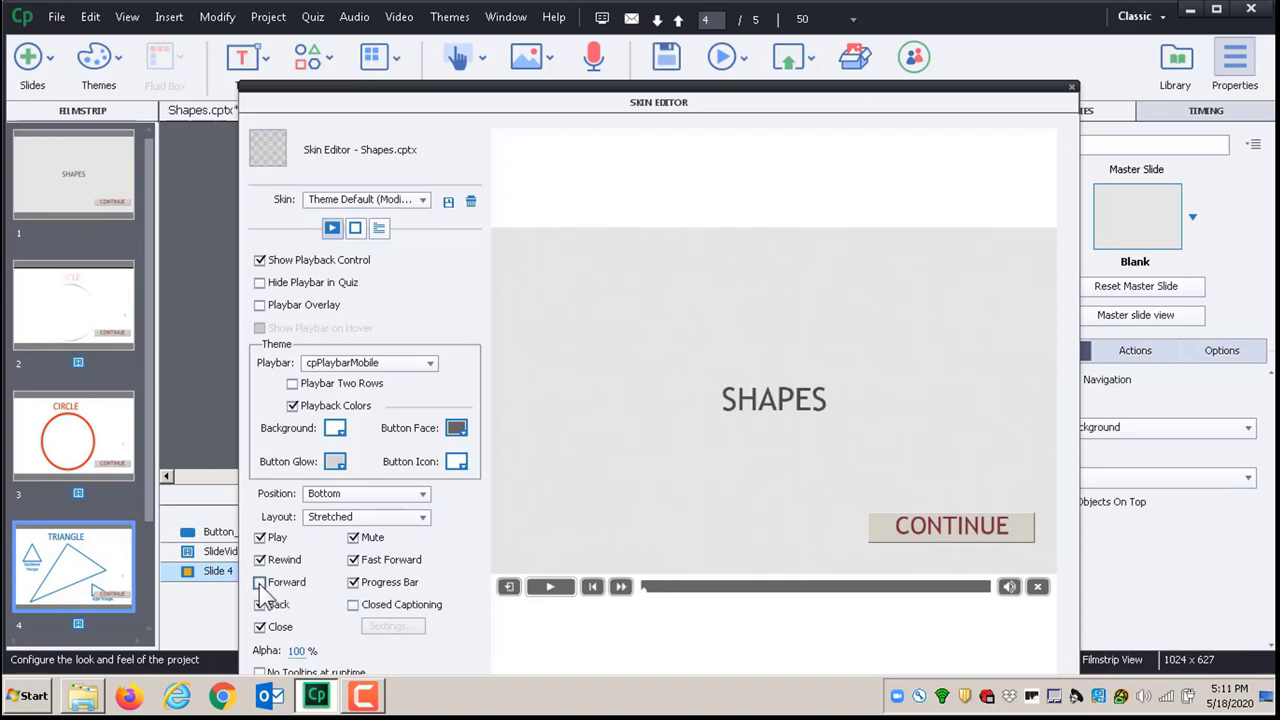
pyautogui.click(353, 561)
pyautogui.click(353, 583)
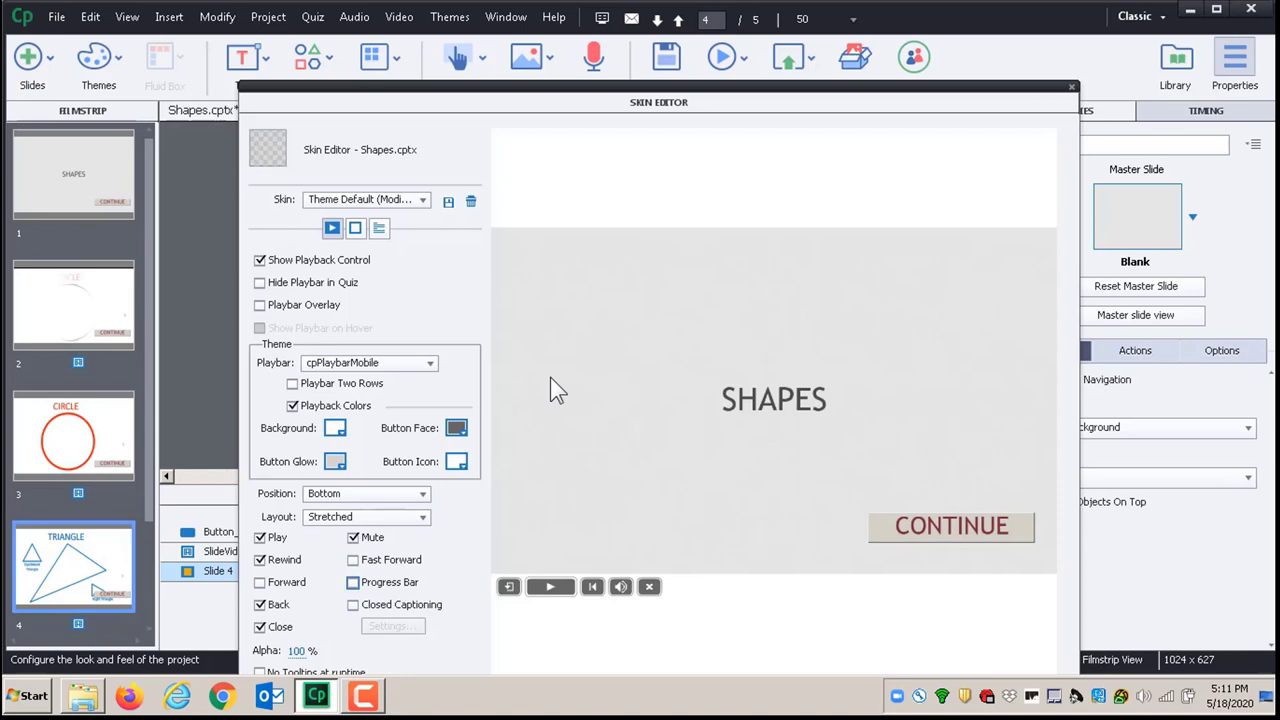
# Step: Show the table of contents in the project skin and rename the entries for slides 1 and 2 as Title and Circles
pyautogui.click(379, 229)
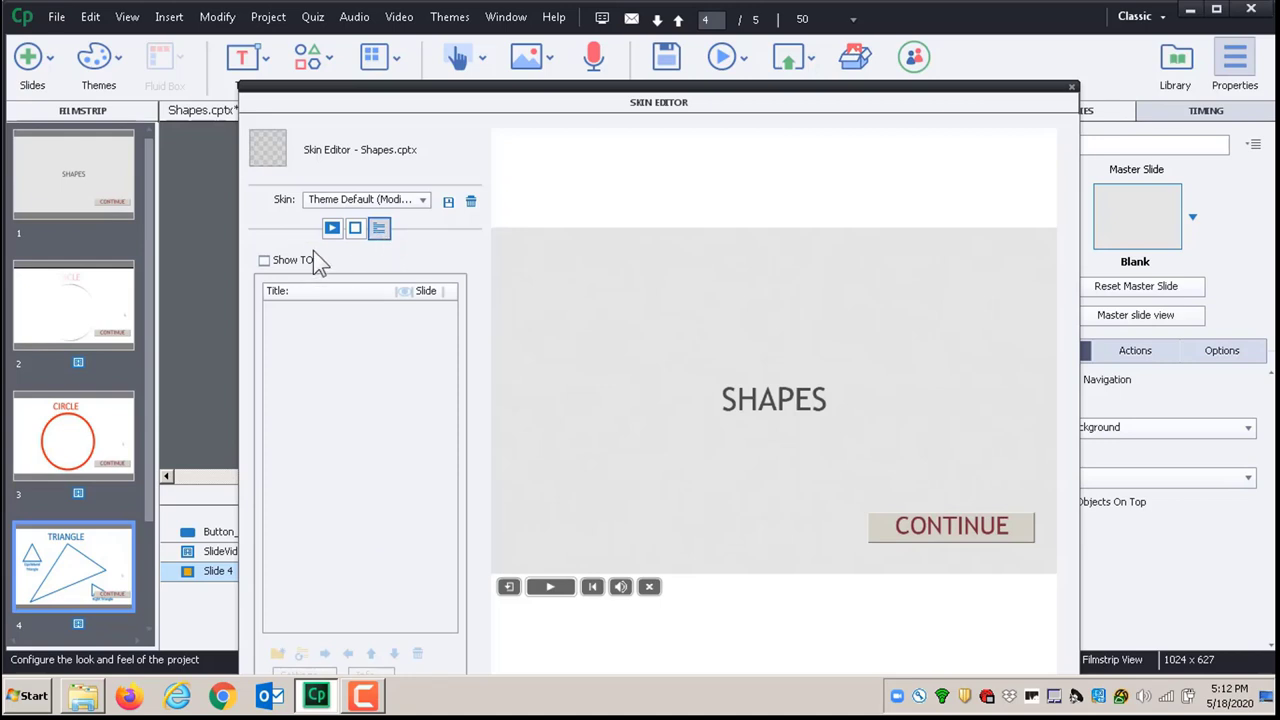
pyautogui.click(263, 260)
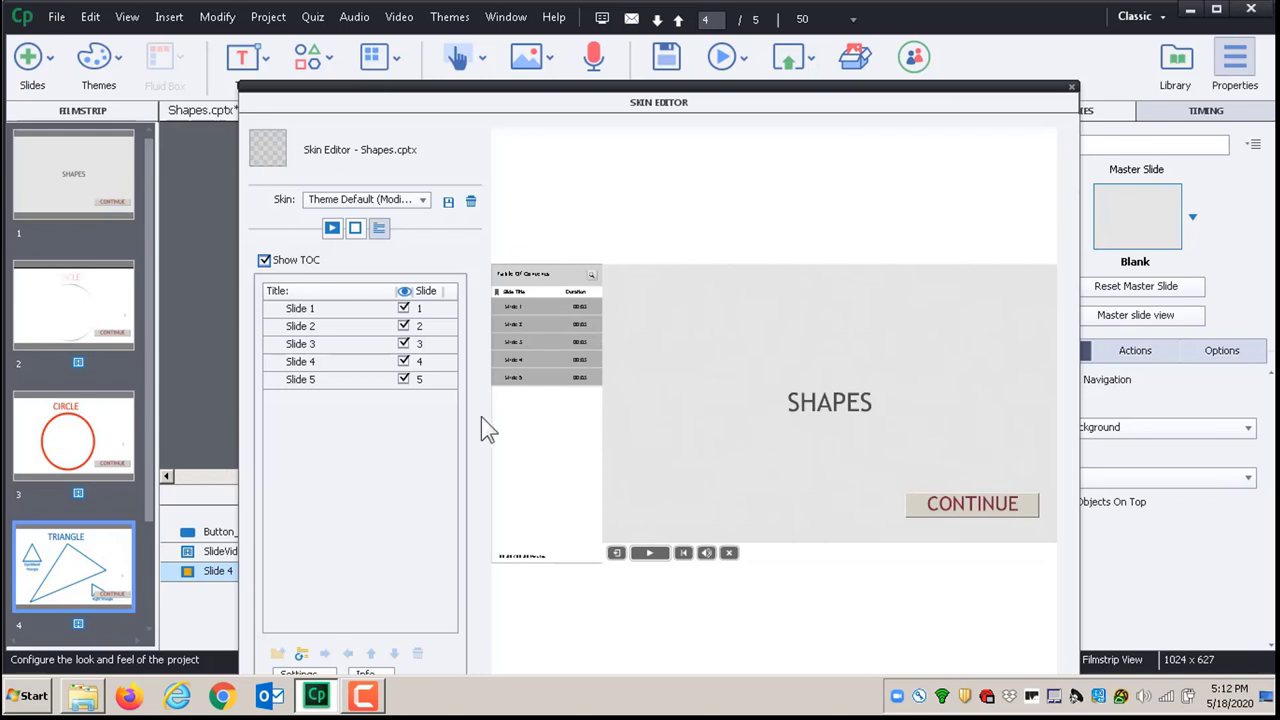
pyautogui.doubleClick(308, 312)
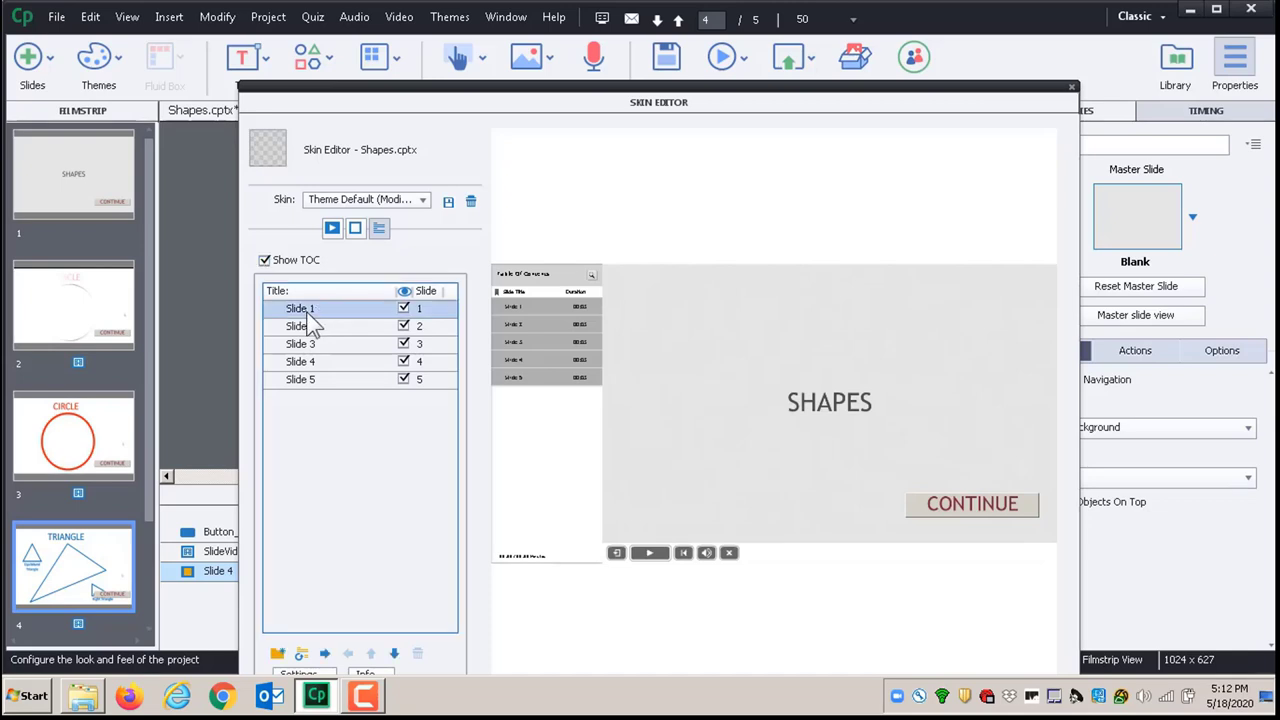
pyautogui.write('Title')
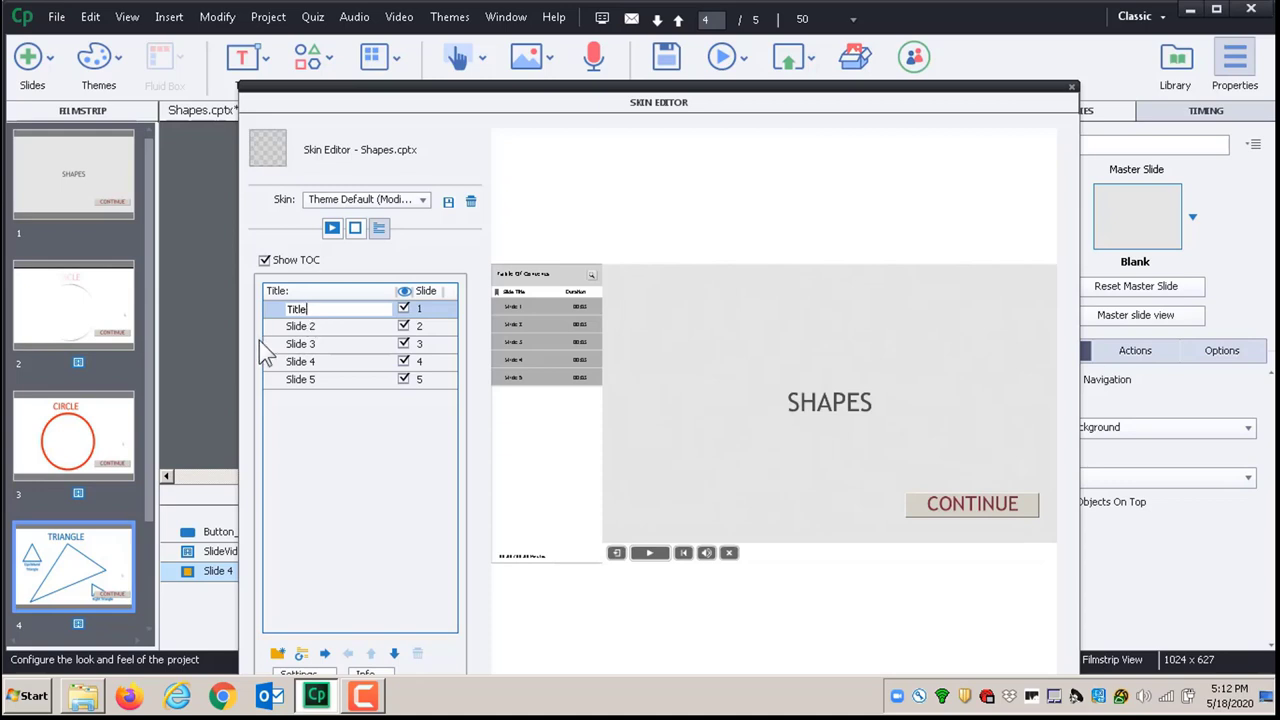
pyautogui.doubleClick(316, 335)
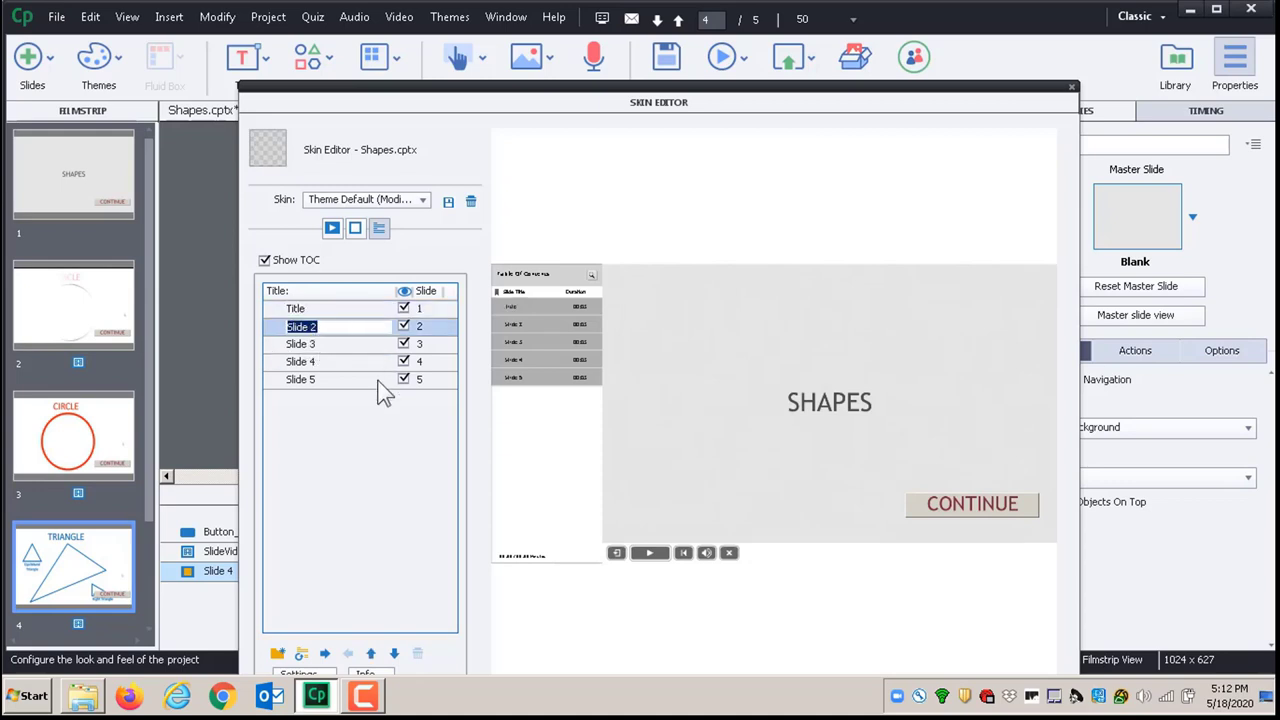
pyautogui.write('C')
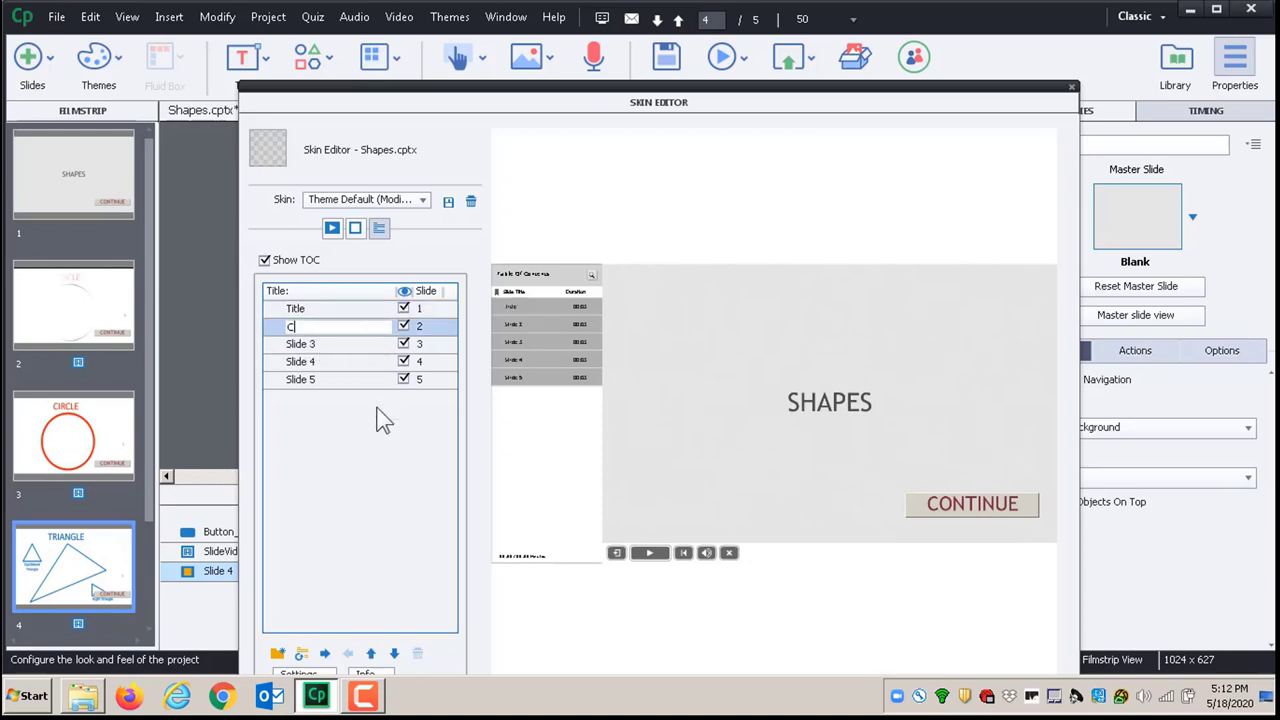
pyautogui.write('ircles')
# Step: Rename the table of contents entries for slides 3, 4 and 5 as Triangles, Quadrilaterals and Advance Code
pyautogui.doubleClick(315, 345)
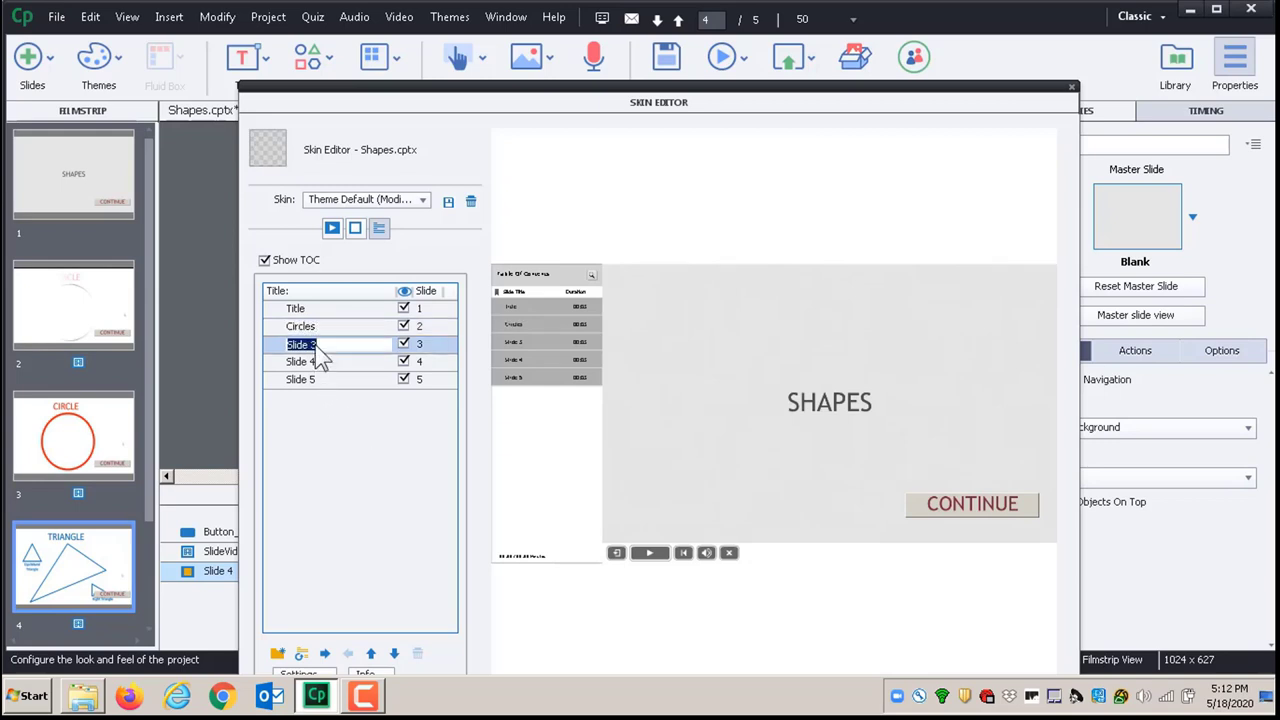
pyautogui.write('Triangles')
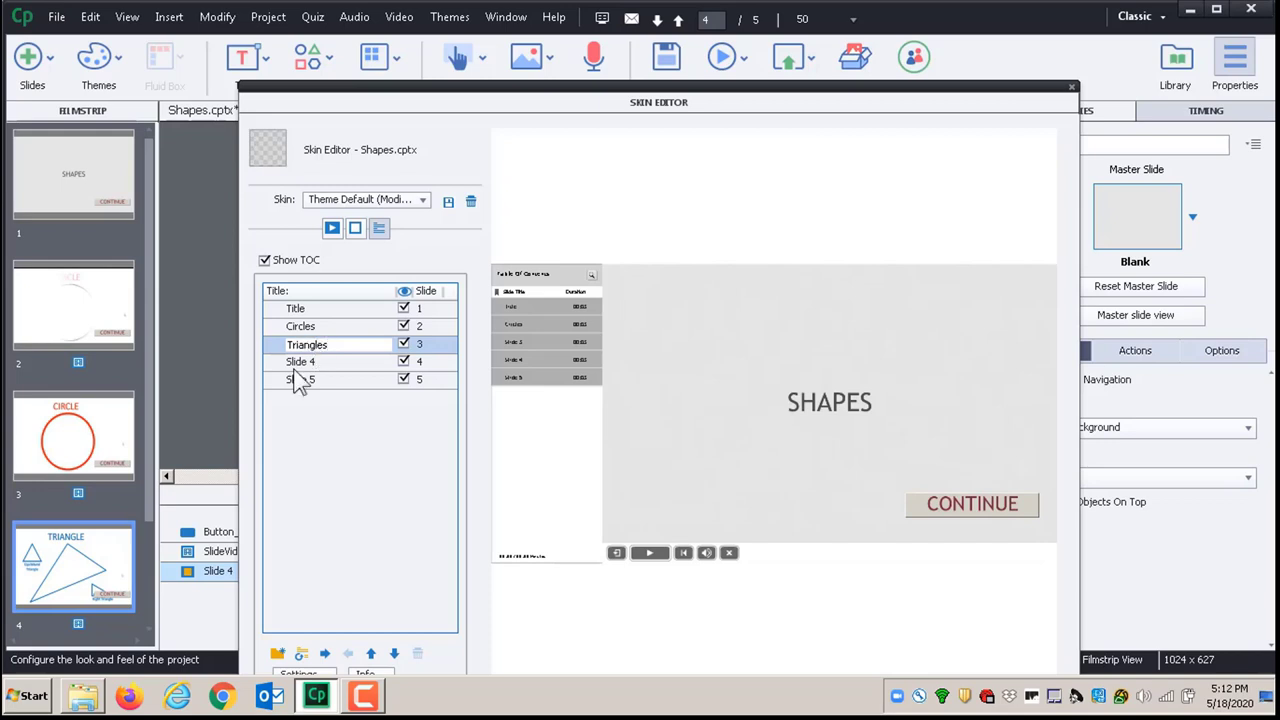
pyautogui.doubleClick(303, 364)
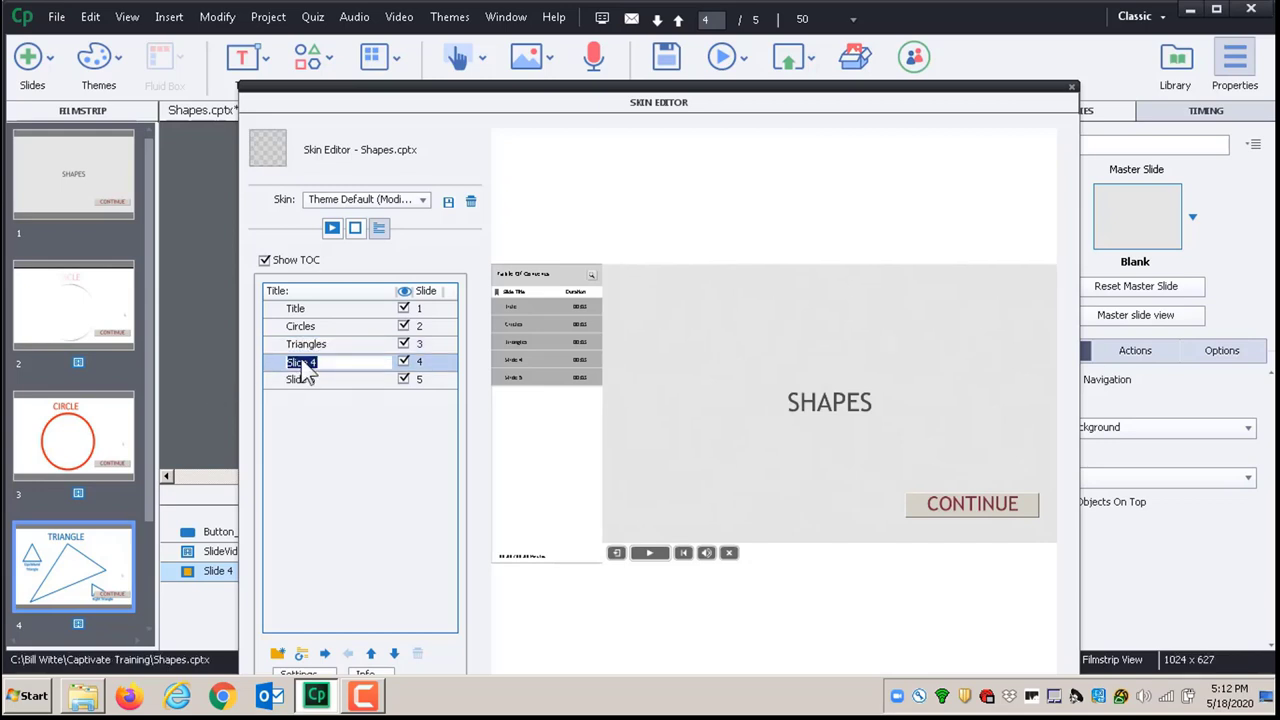
pyautogui.write('Quadrilaterals')
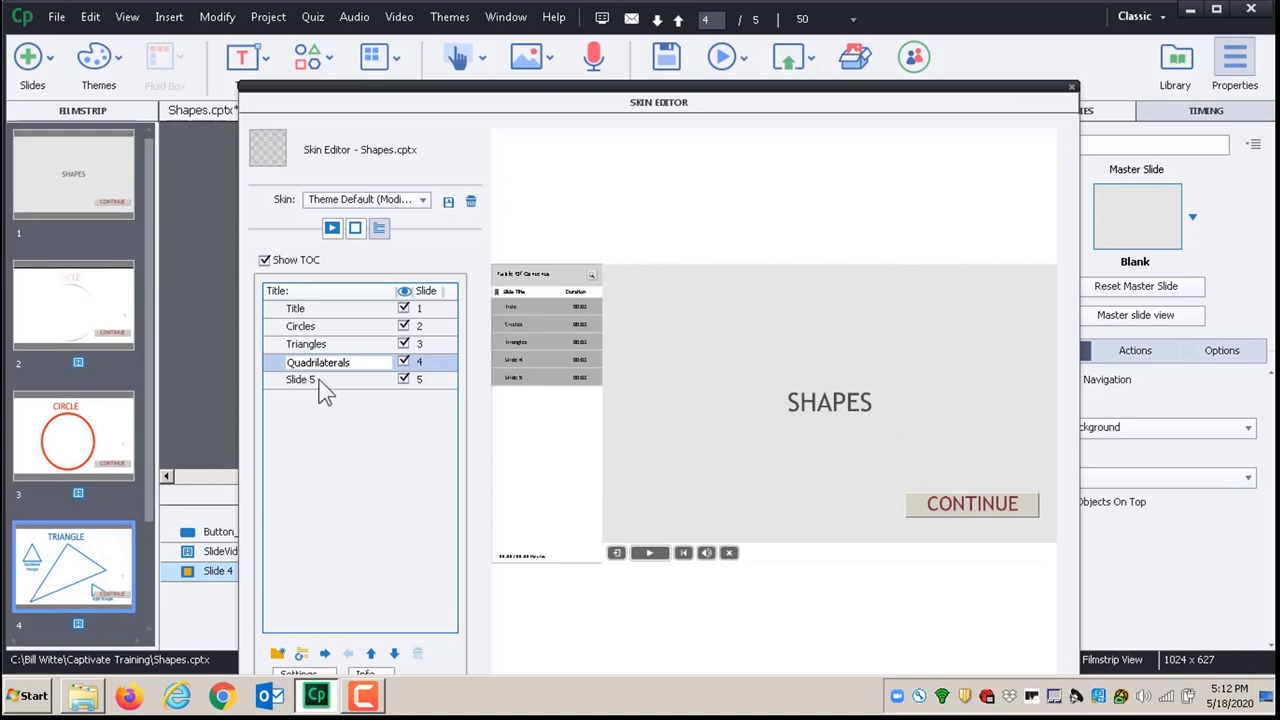
pyautogui.doubleClick(325, 384)
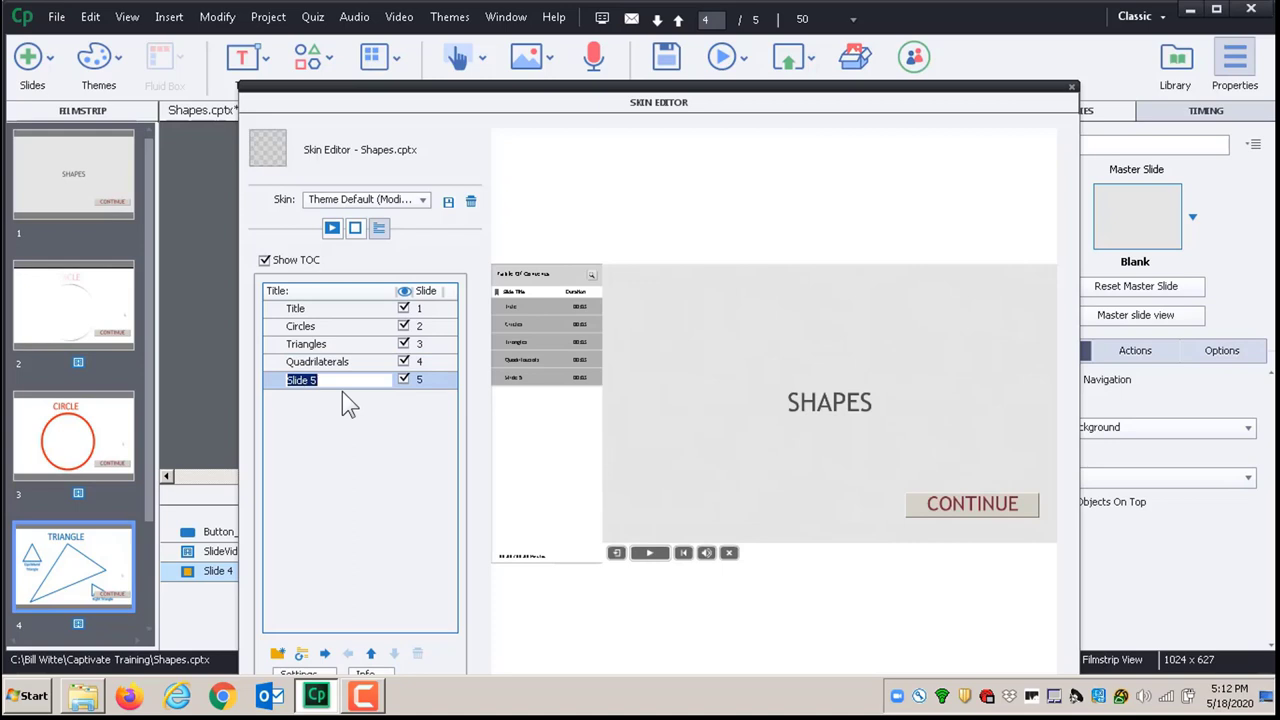
pyautogui.write('Advance Code')
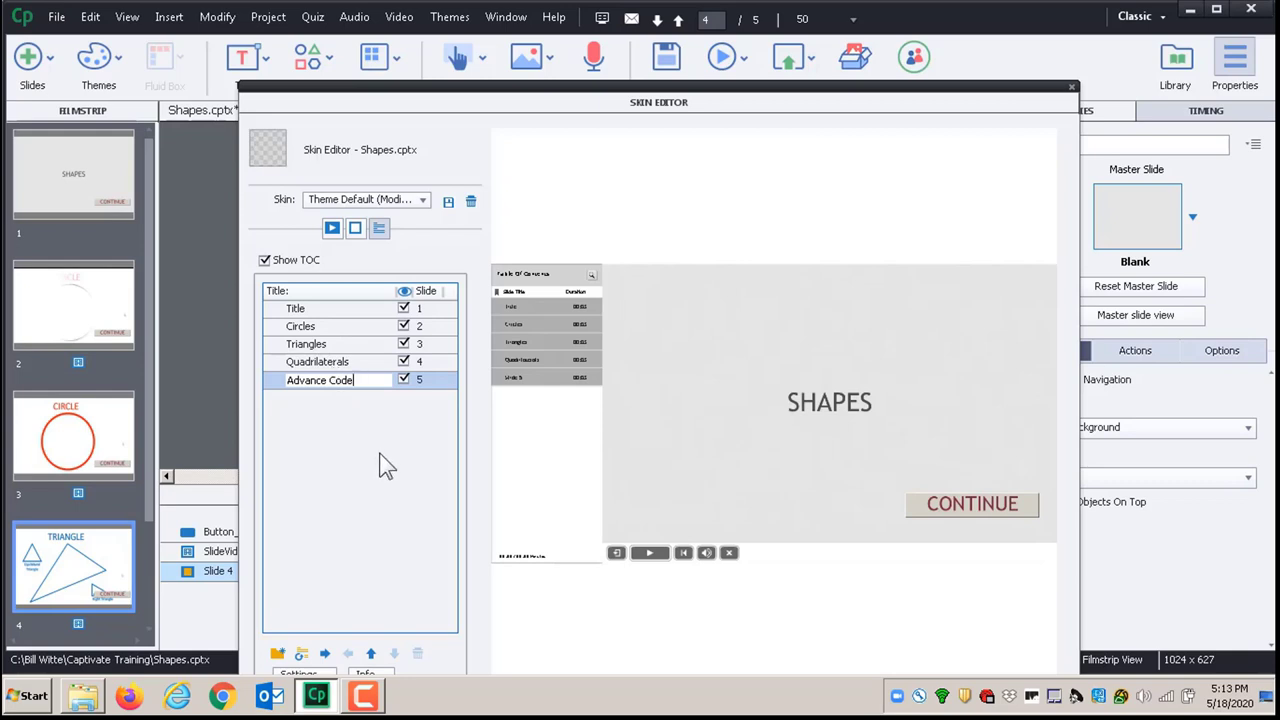
# Step: Enable Navigate Visited Slides Only in the table of contents settings and close the Skin Editor
pyautogui.moveTo(690, 100); pyautogui.dragTo(686, 45)
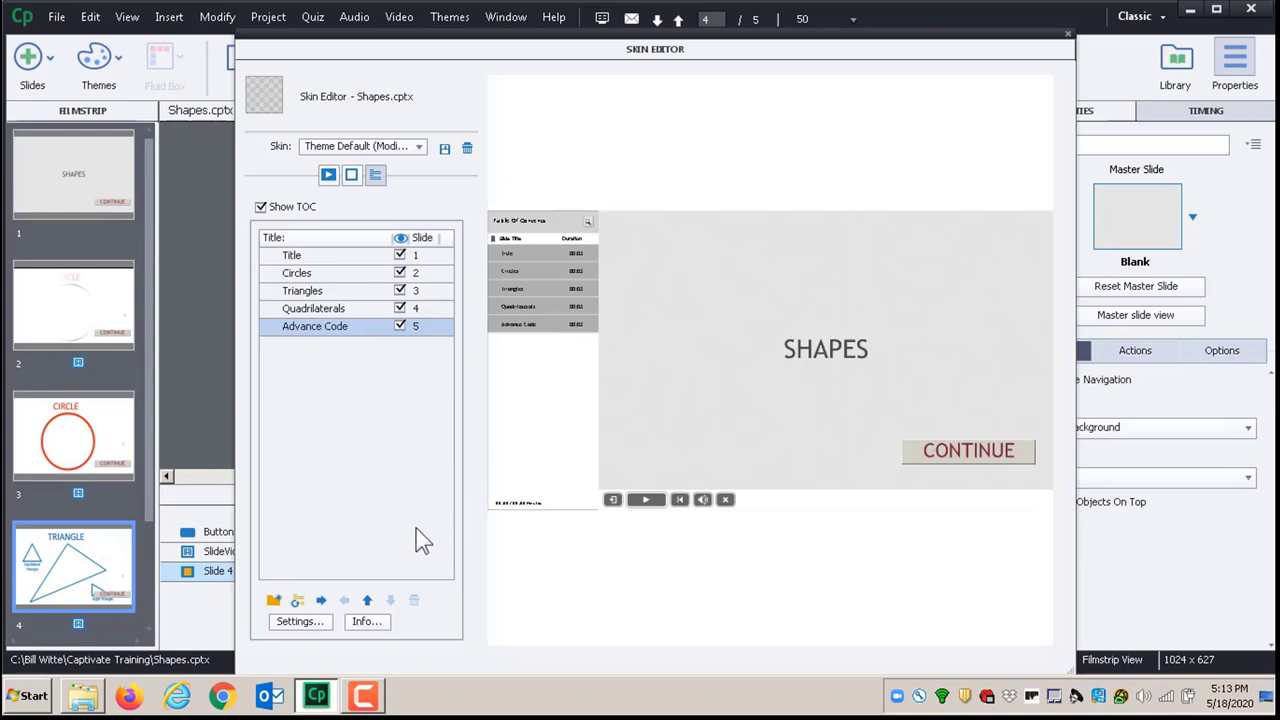
pyautogui.click(303, 622)
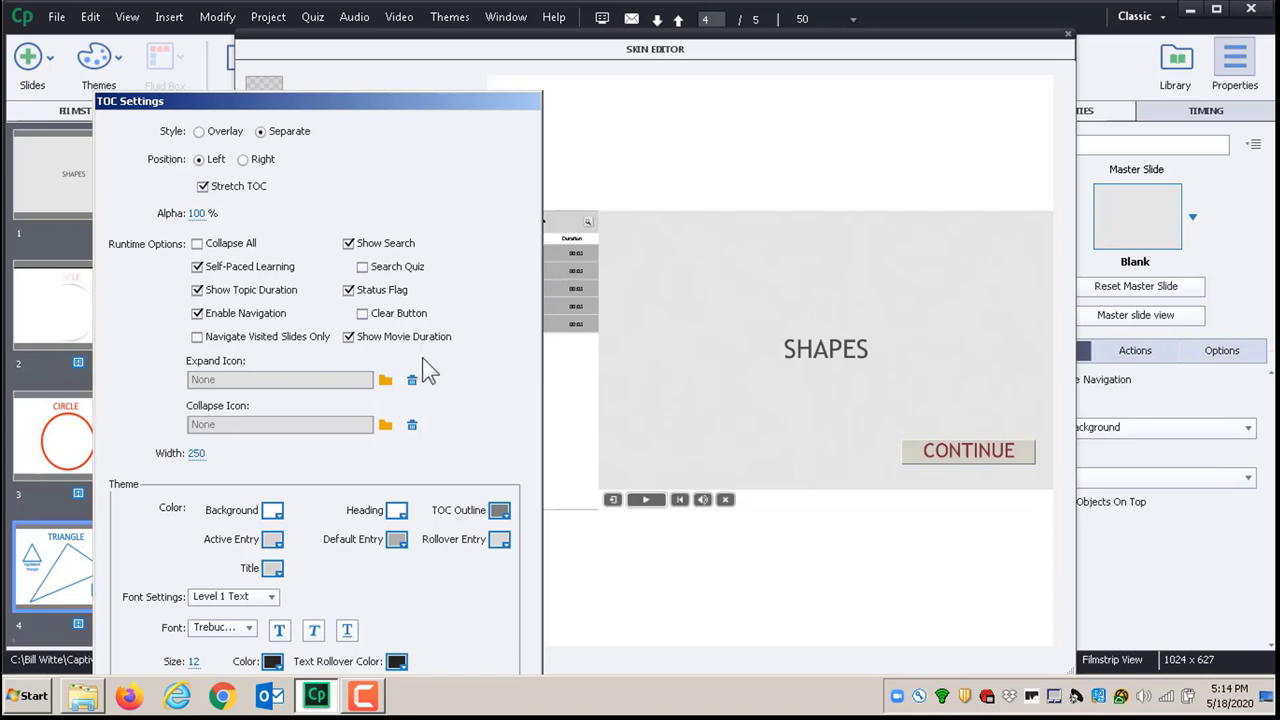
pyautogui.click(199, 345)
pyautogui.moveTo(394, 101); pyautogui.dragTo(402, 64)
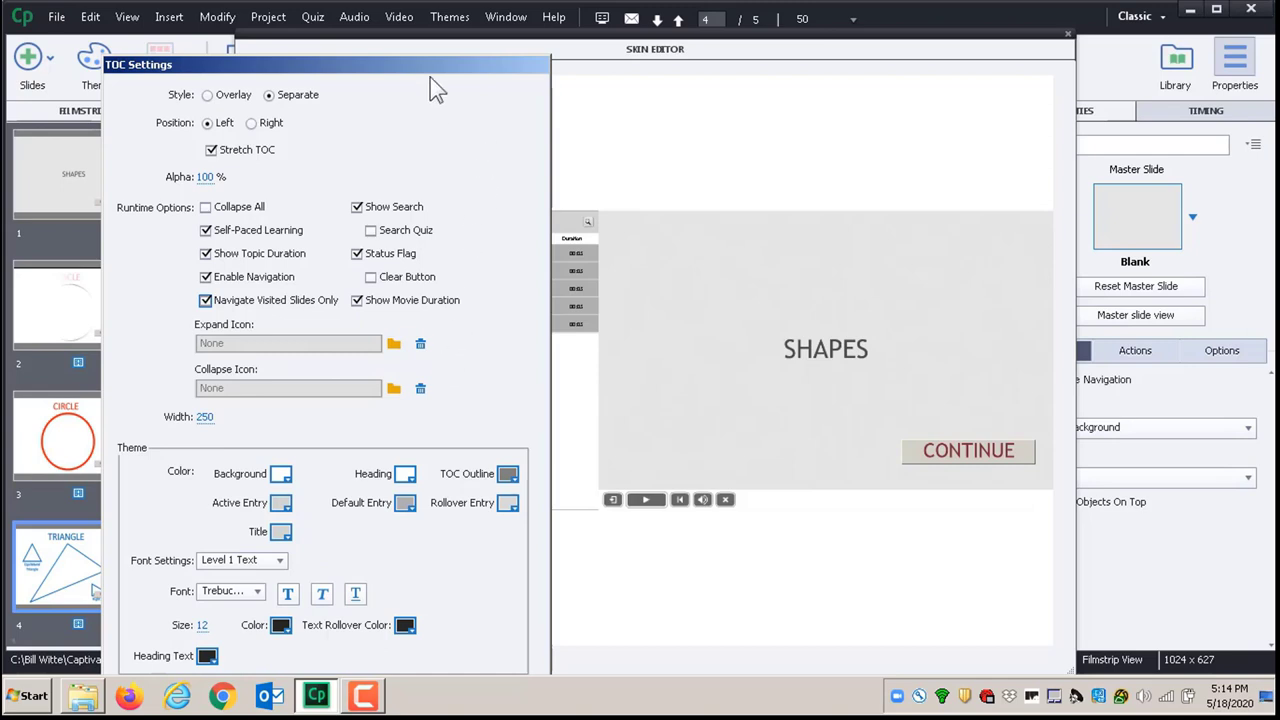
pyautogui.moveTo(426, 61); pyautogui.dragTo(484, 20)
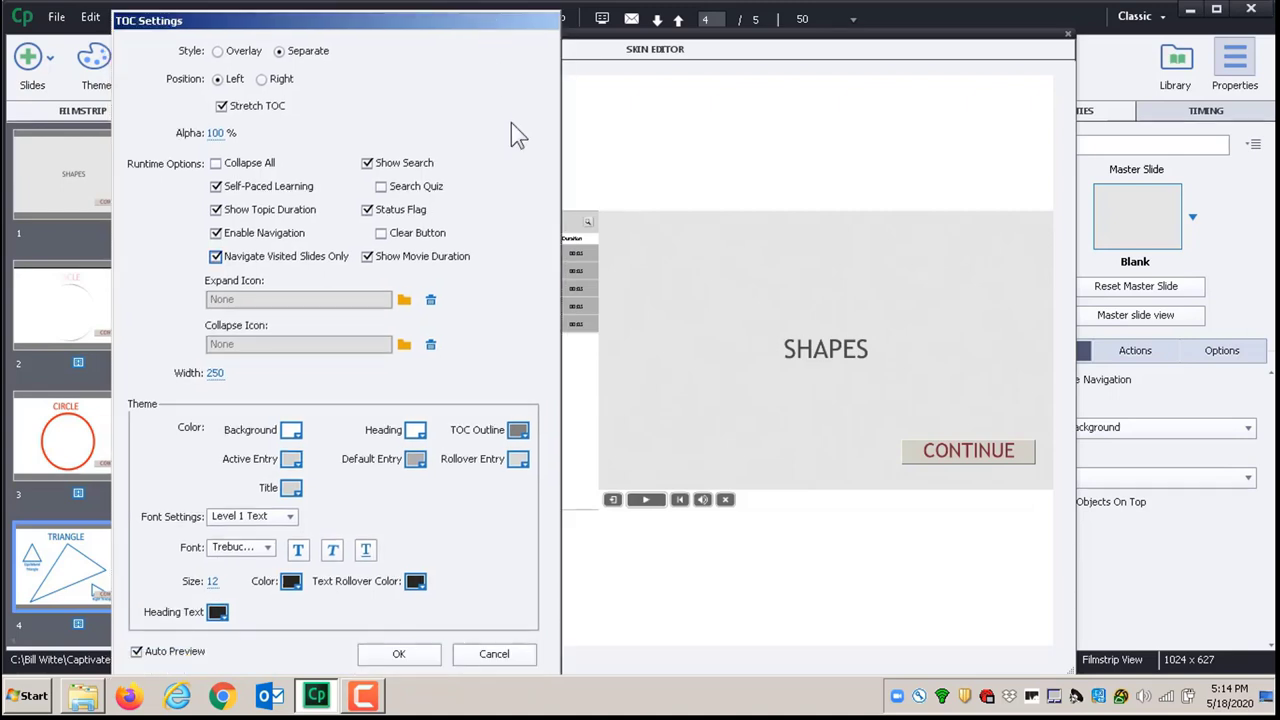
pyautogui.click(399, 653)
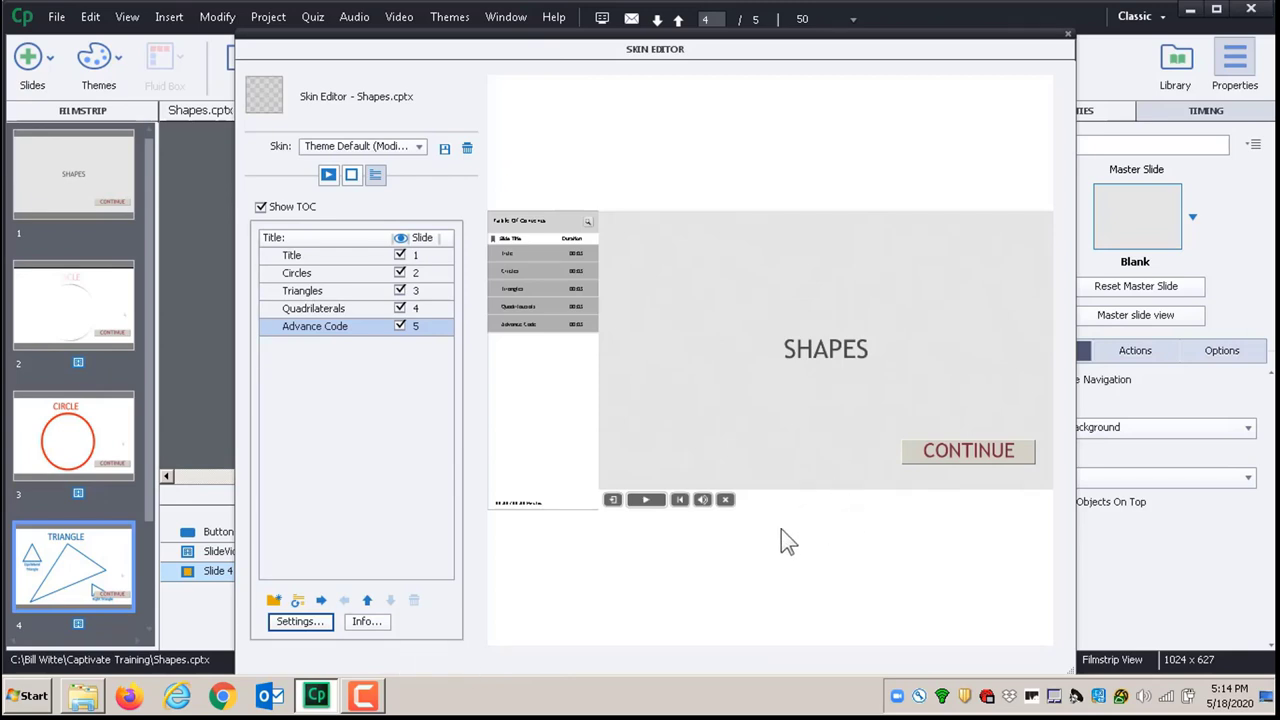
pyautogui.click(1068, 36)
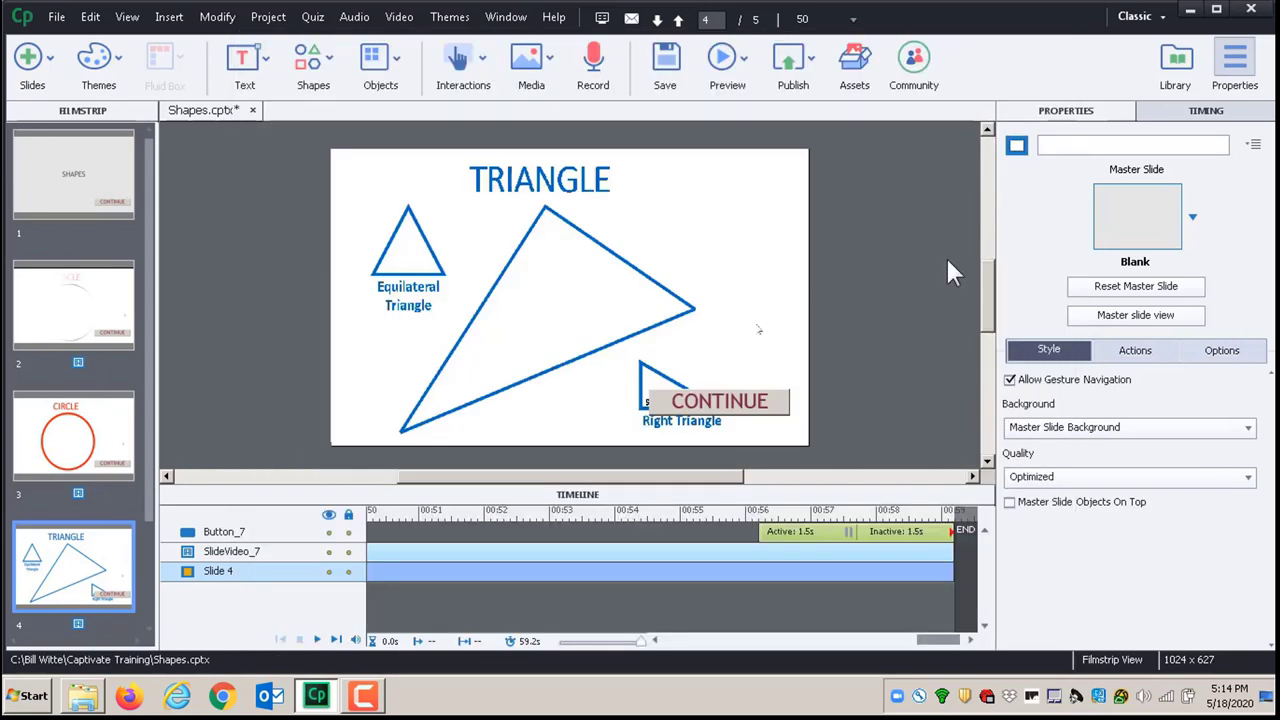
# Step: Preview the entire project
pyautogui.click(743, 68)
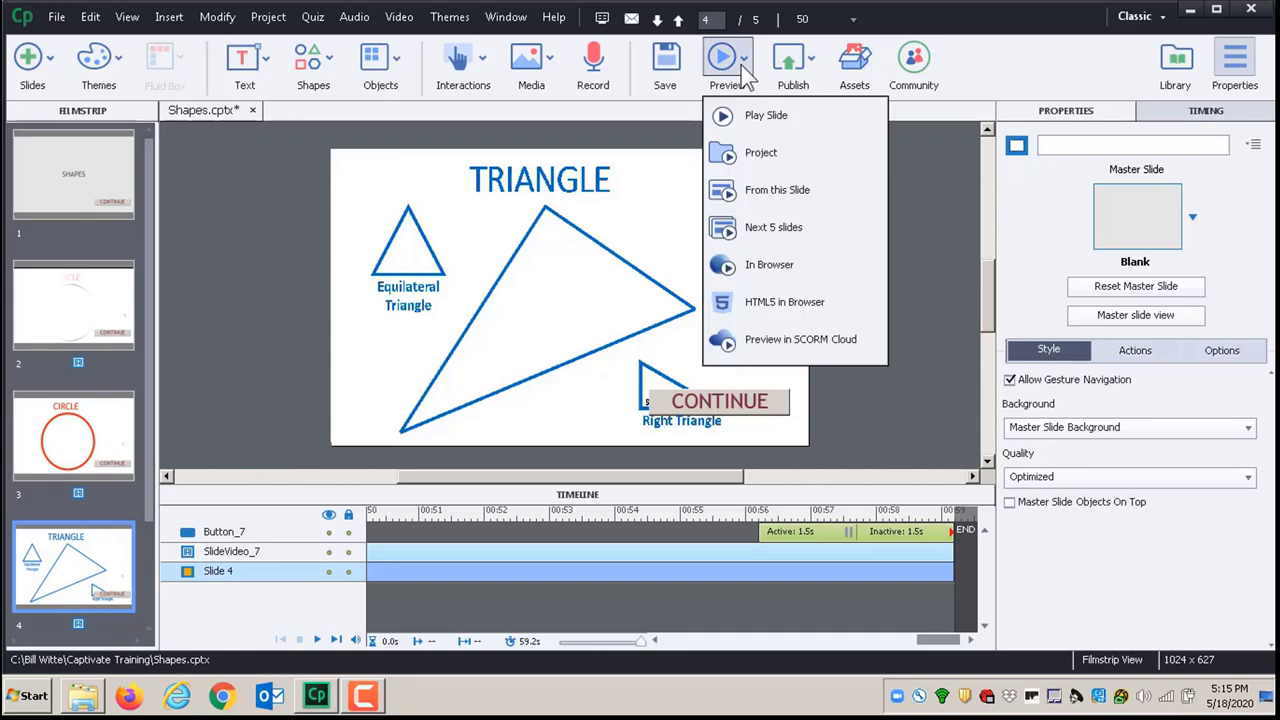
pyautogui.click(780, 160)
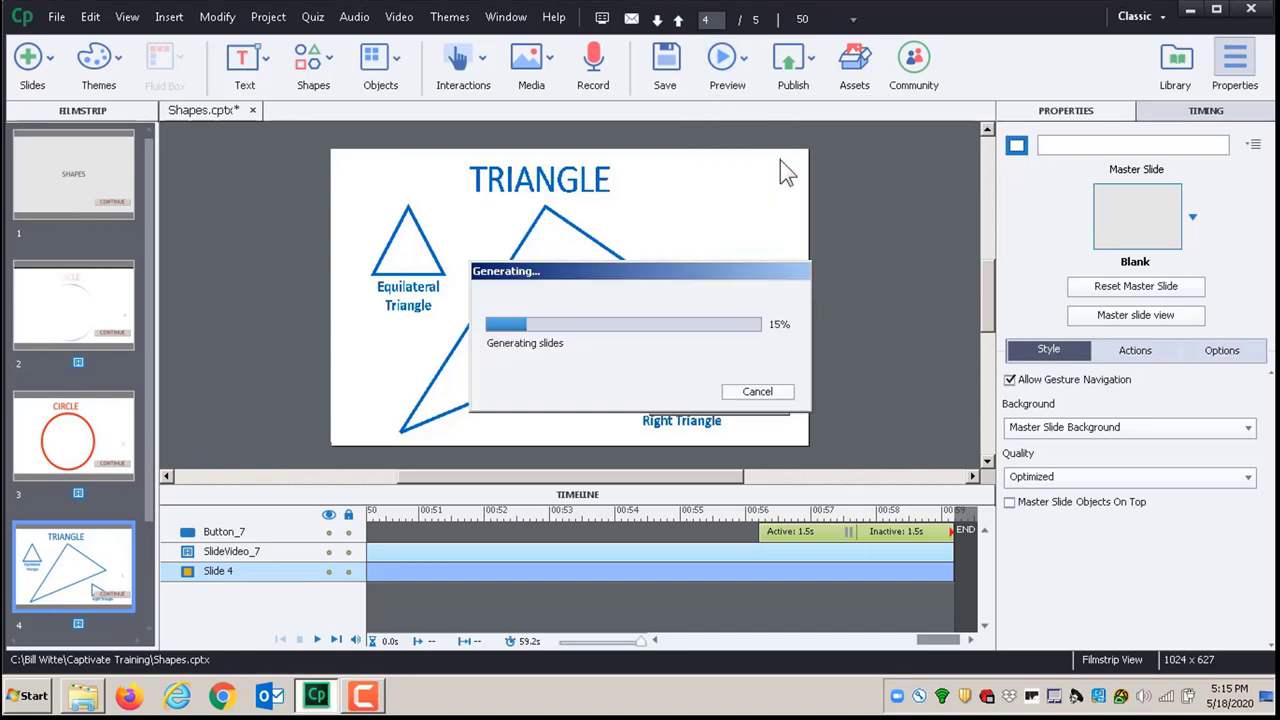
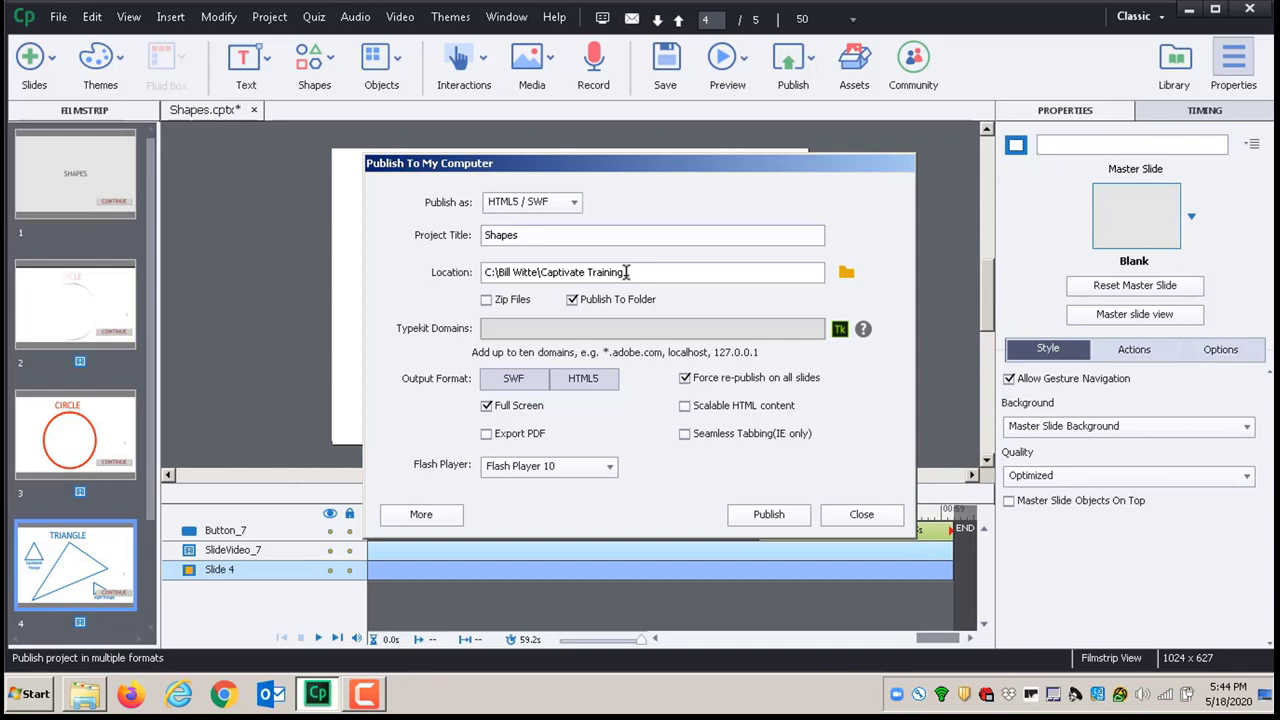
# Step: Review the SWF output format and Flash Player version choices in the publish settings, keeping Flash Player 10
pyautogui.click(514, 384)
pyautogui.click(520, 380)
pyautogui.click(612, 470)
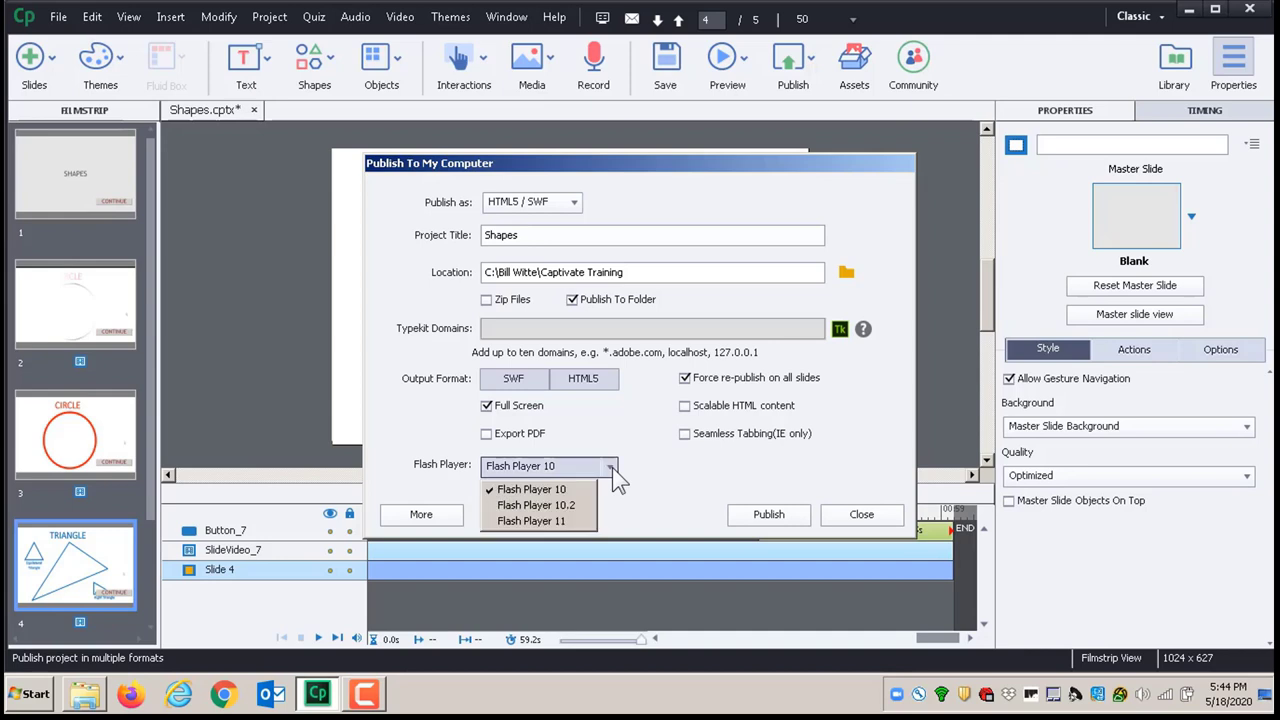
pyautogui.click(566, 490)
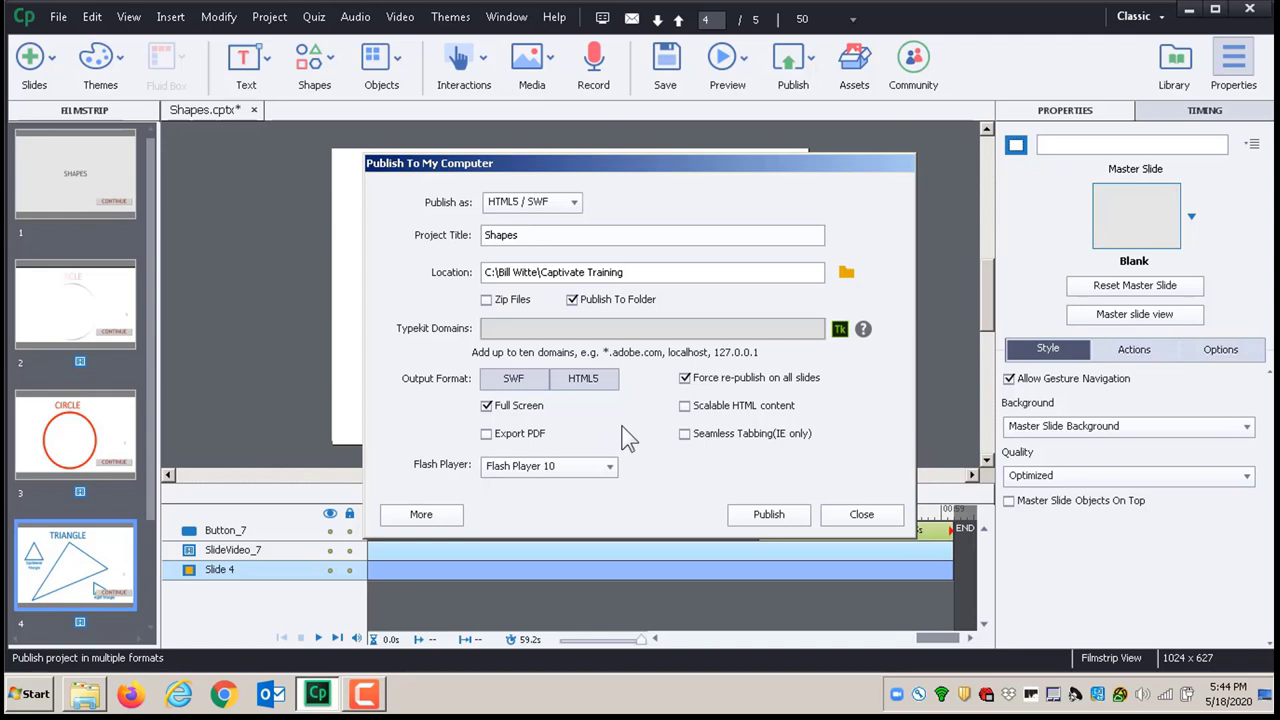
pyautogui.click(609, 468)
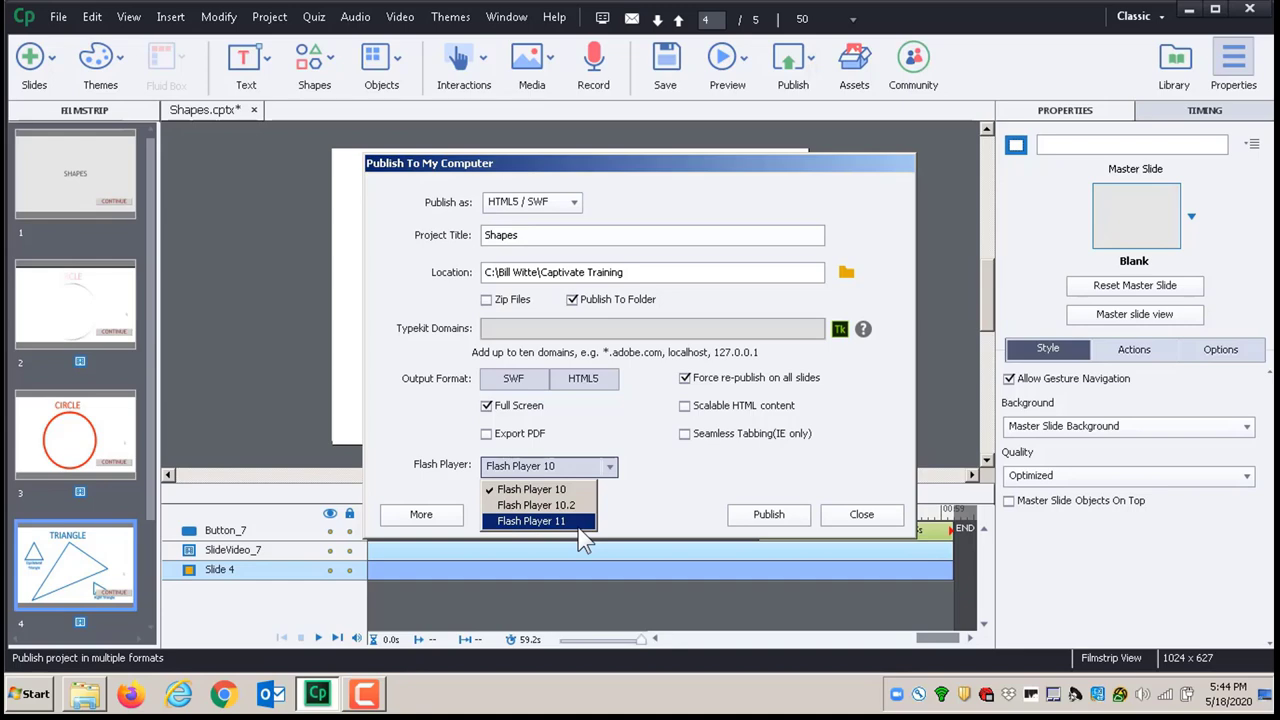
pyautogui.click(652, 438)
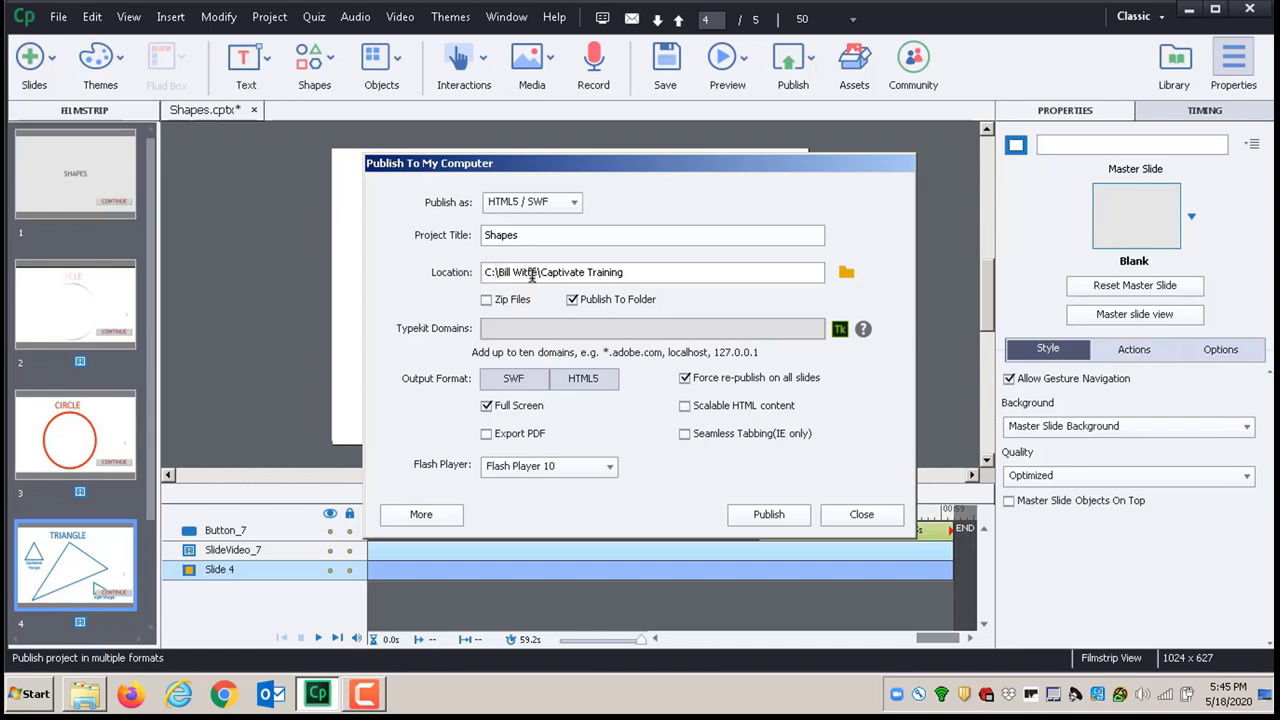
# Step: Publish the Shapes project to the Captivate Training folder as HTML5 / SWF, overwriting the existing files and declining to view the output
pyautogui.click(773, 520)
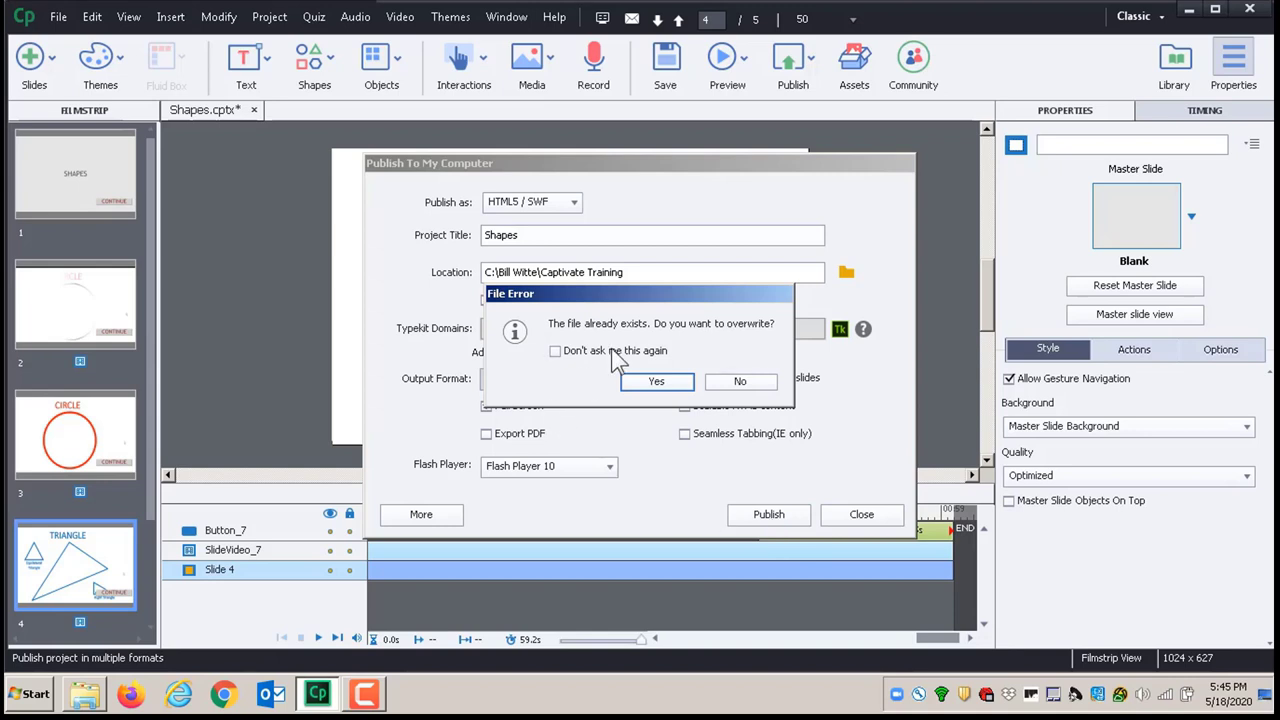
pyautogui.click(656, 383)
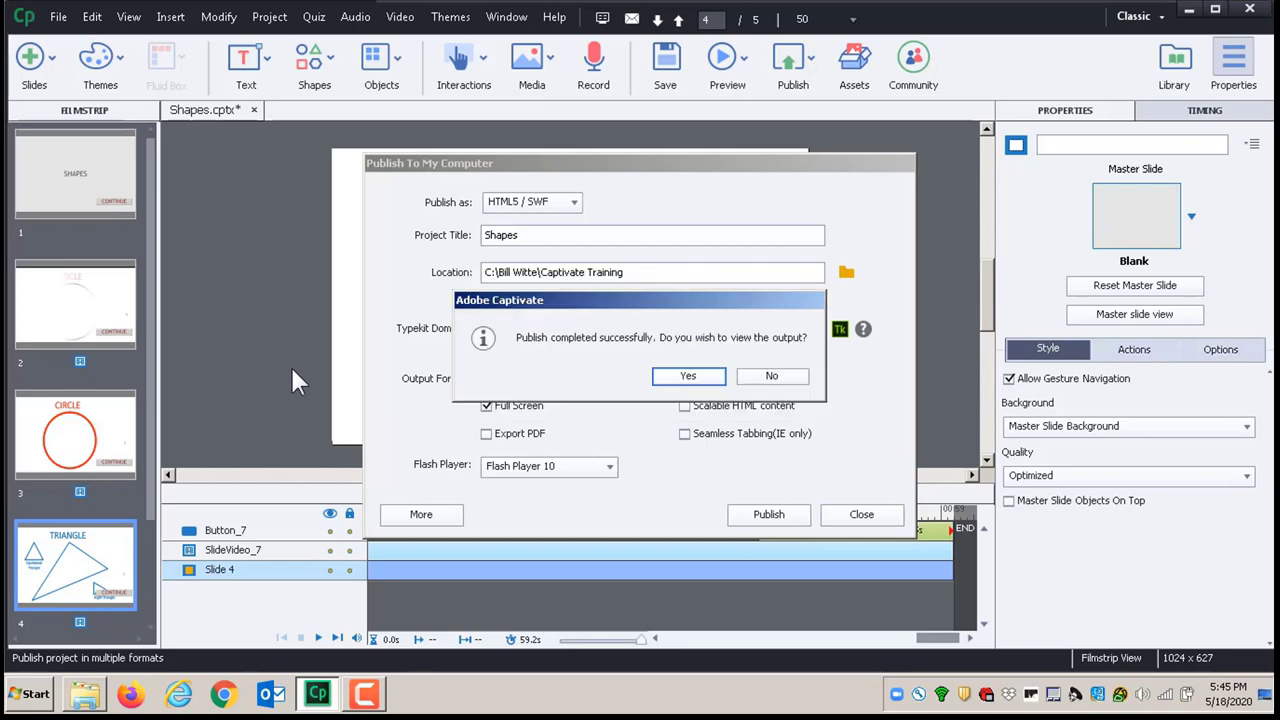
pyautogui.click(772, 377)
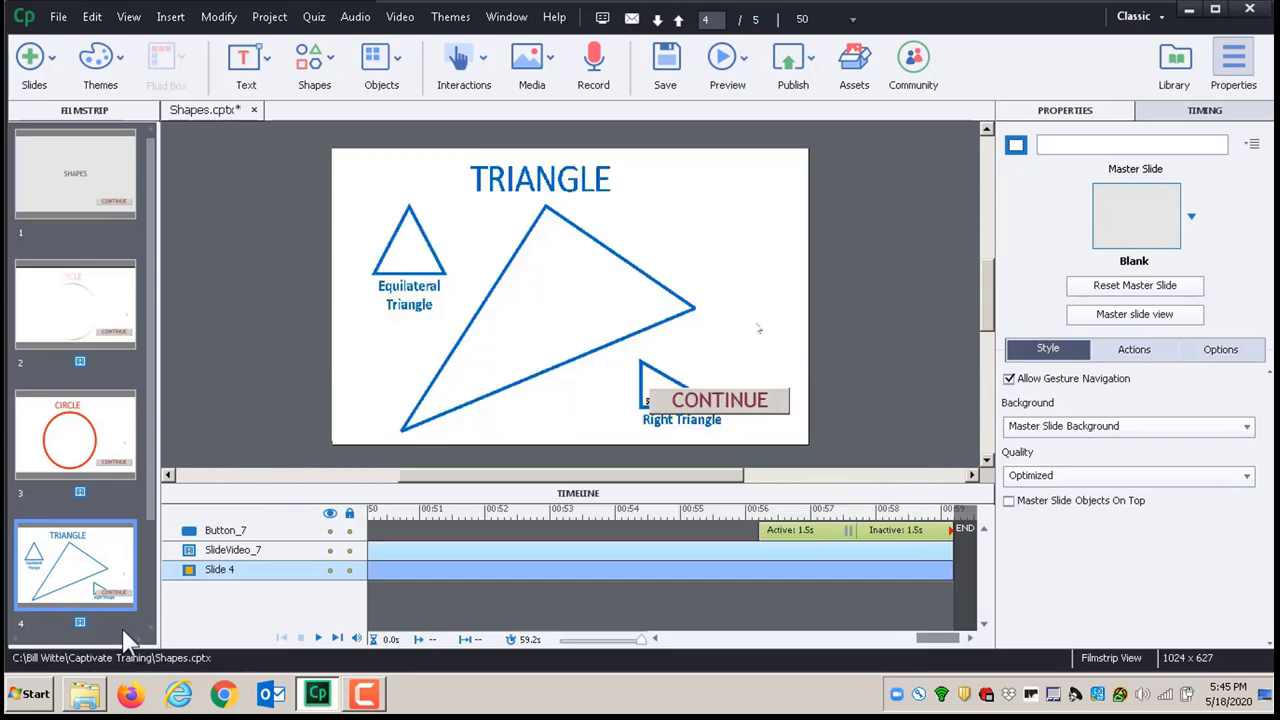
# Step: Switch to Windows Explorer, locate Shapes.cptx in the Captivate Training folder and open the published Shapes folder
pyautogui.click(87, 697)
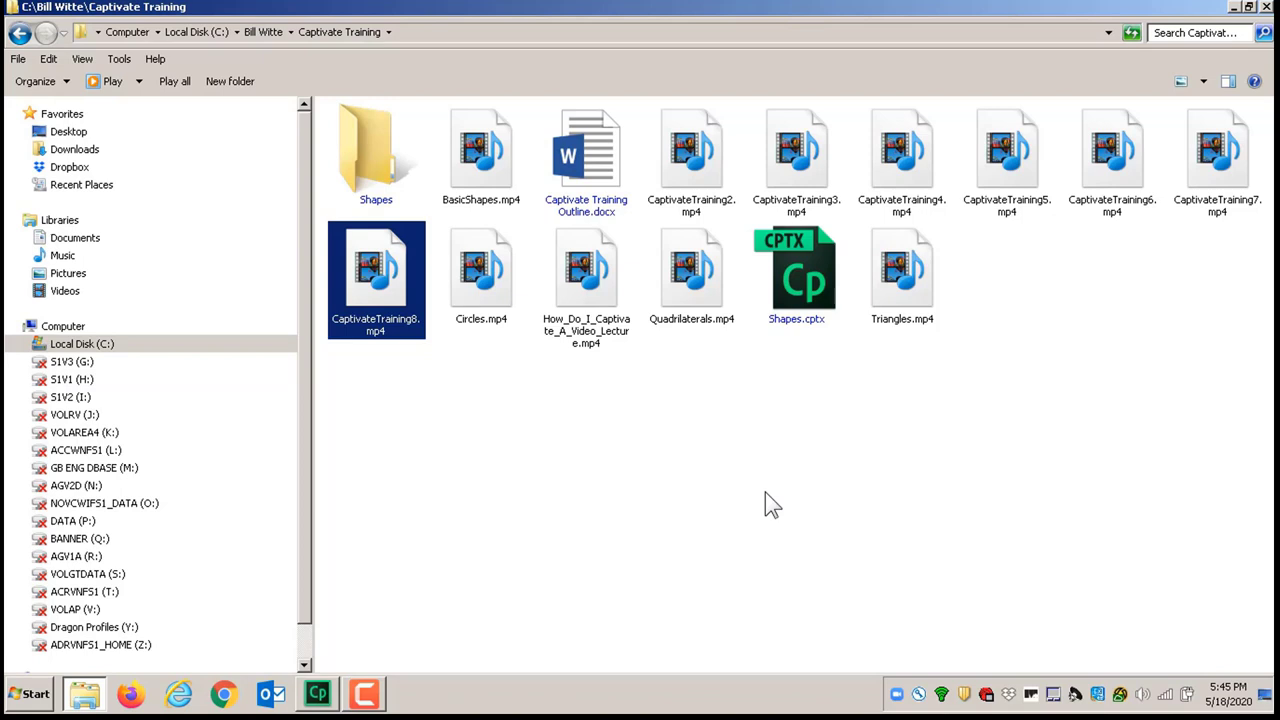
pyautogui.click(493, 398)
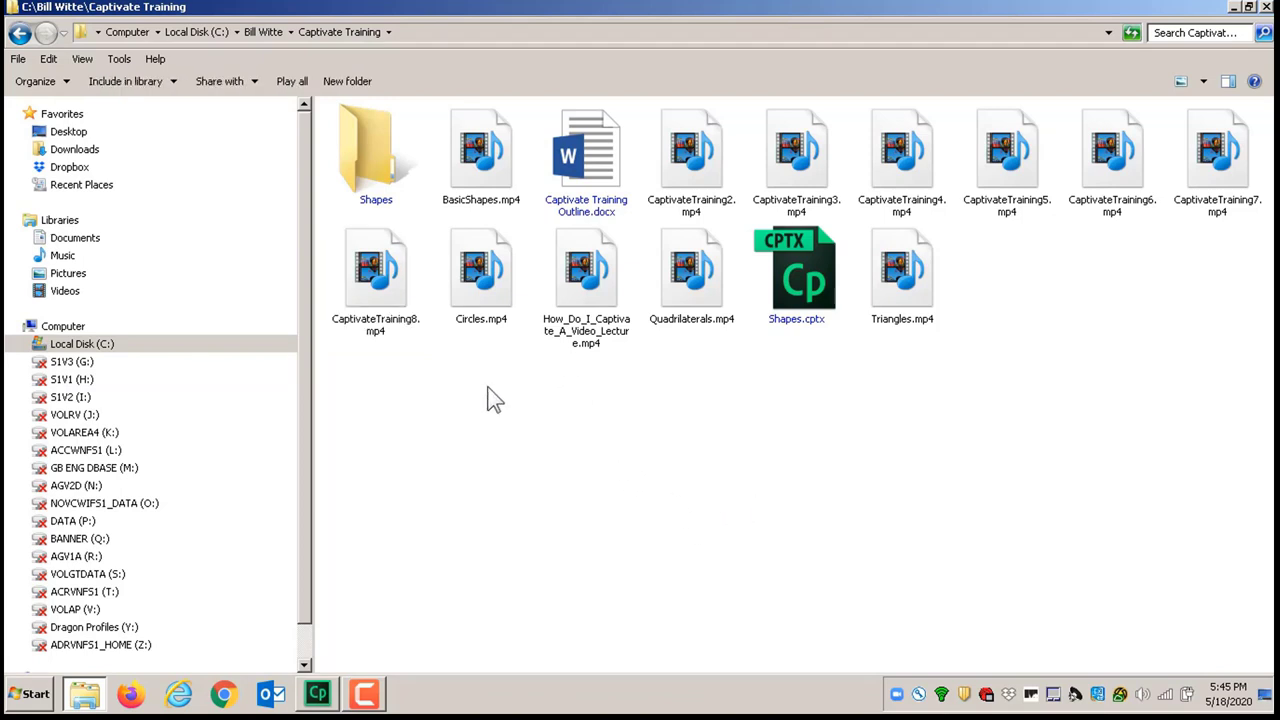
pyautogui.click(793, 250)
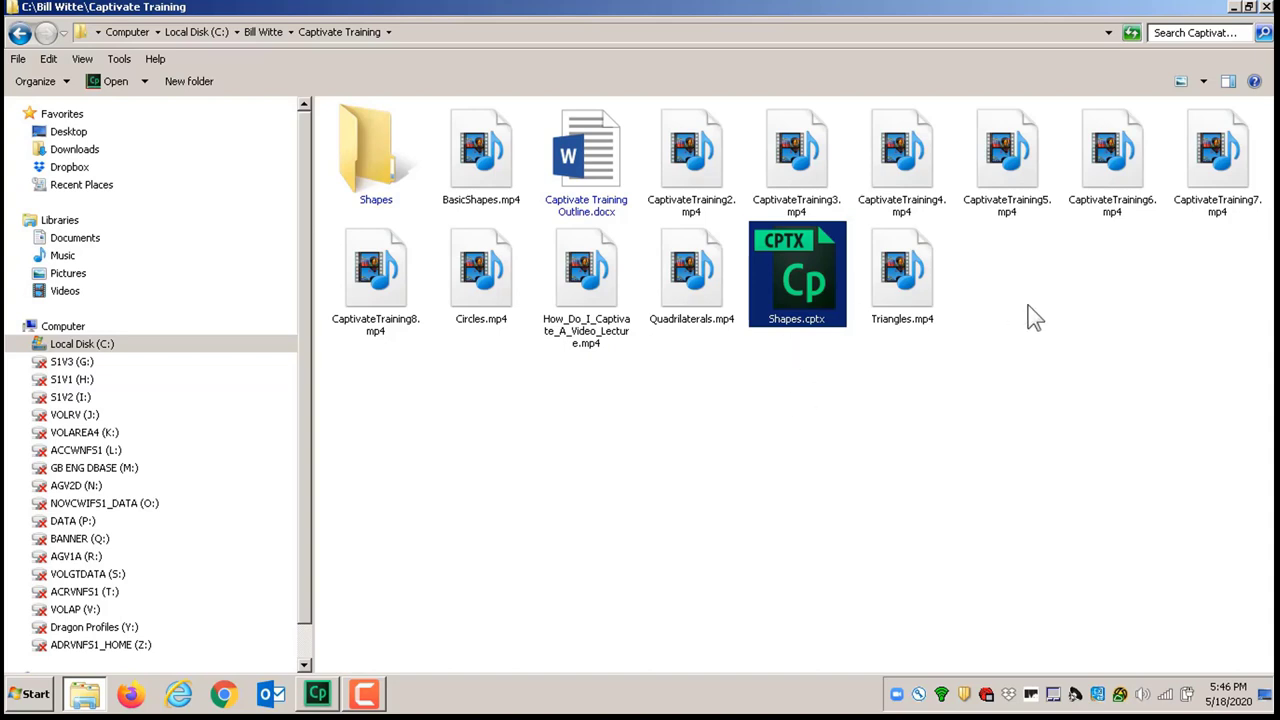
pyautogui.click(378, 163)
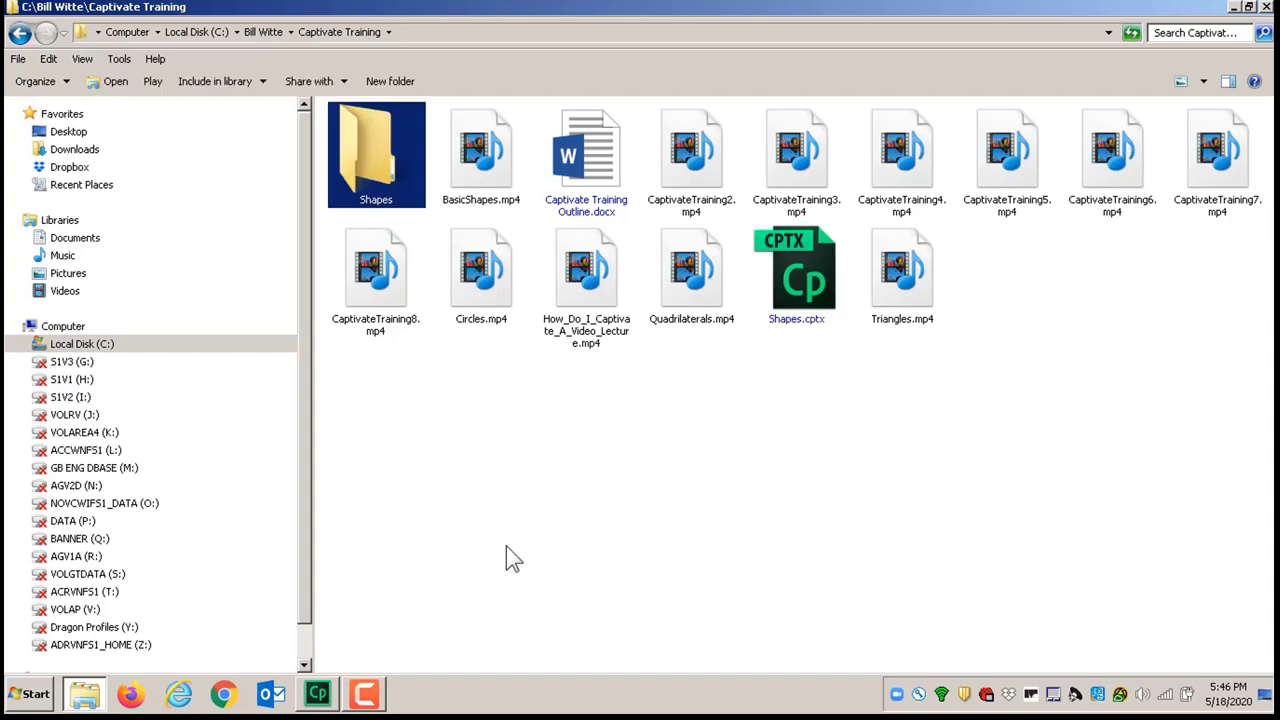
pyautogui.doubleClick(375, 167)
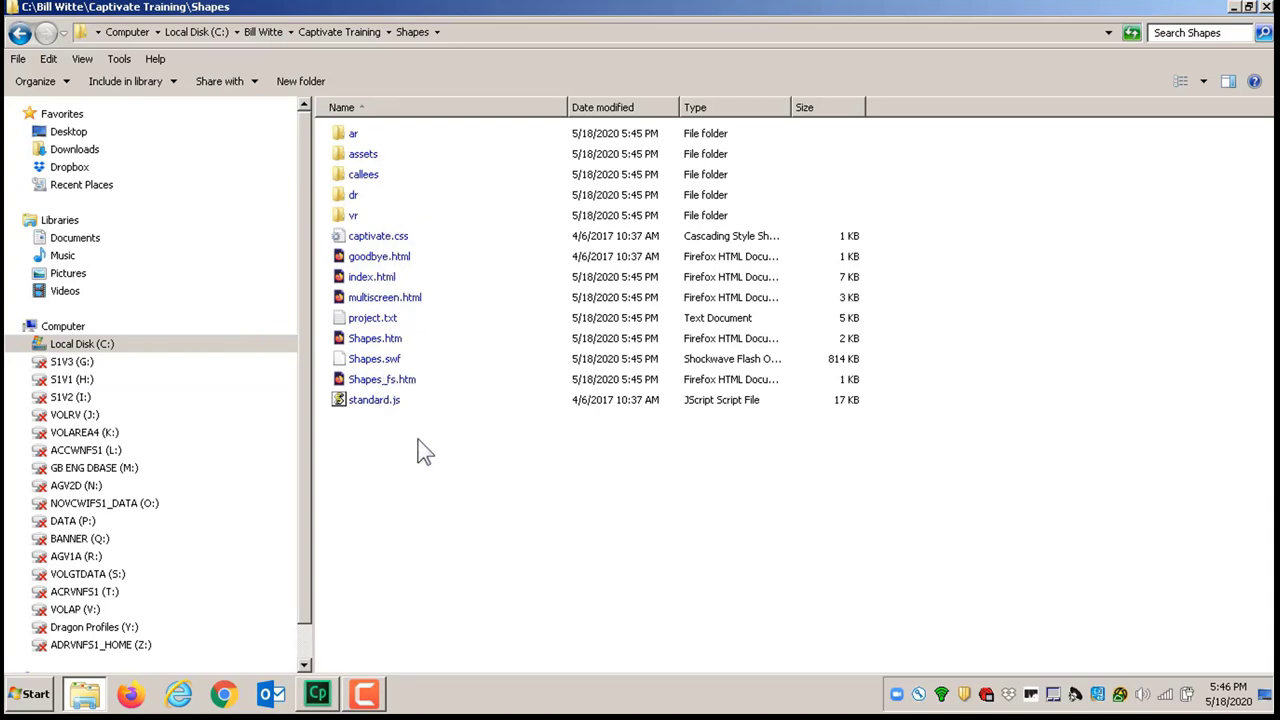
# Step: Open the published index.html in the browser to check the output, and close the browser
pyautogui.click(391, 284)
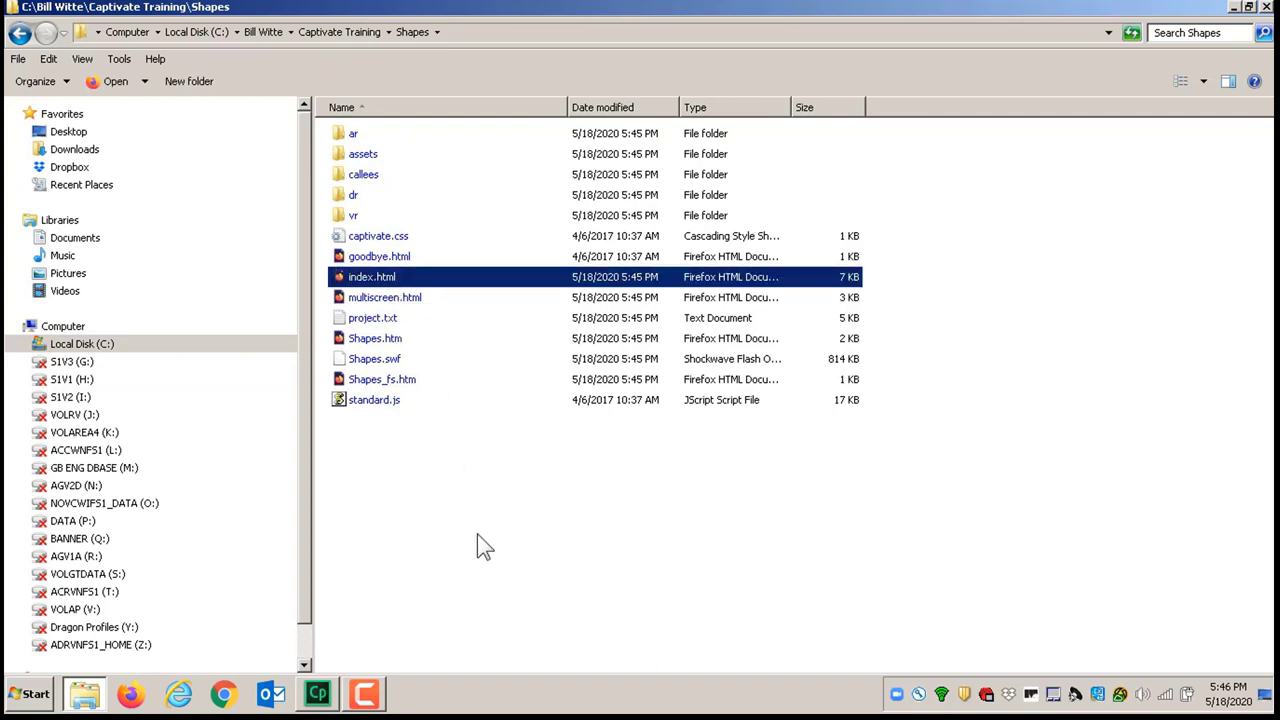
pyautogui.doubleClick(425, 285)
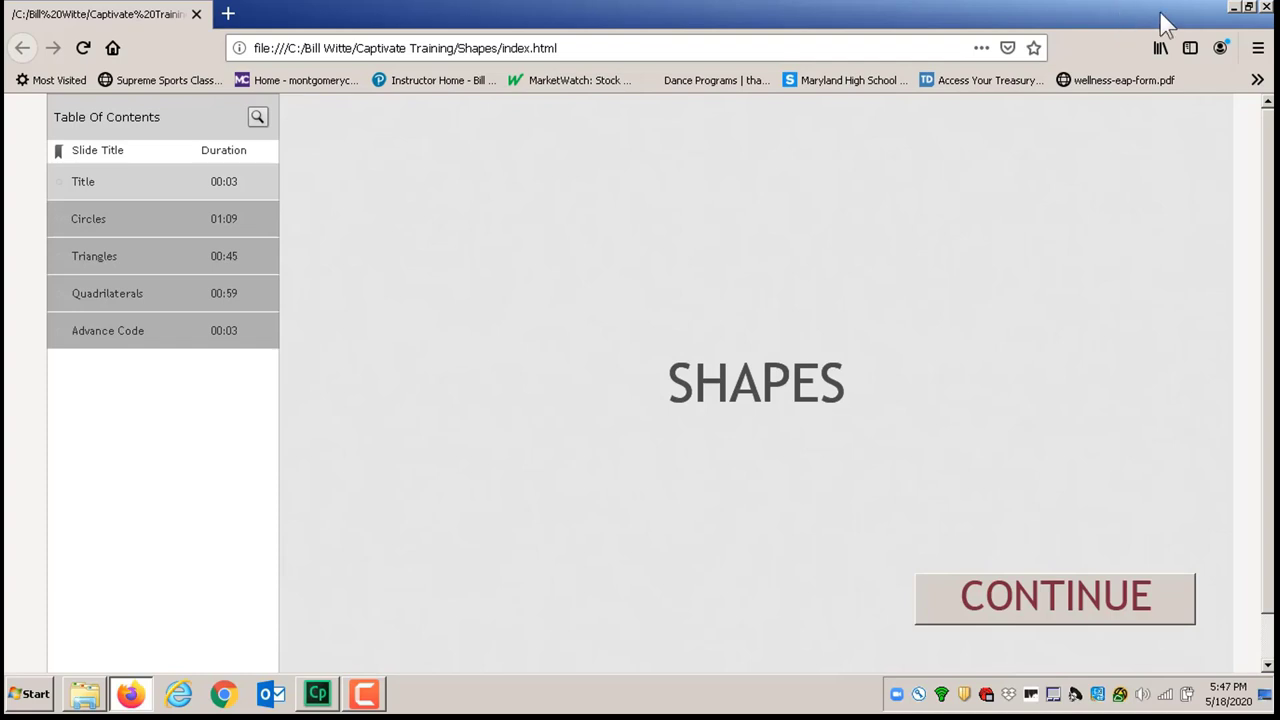
pyautogui.click(1267, 9)
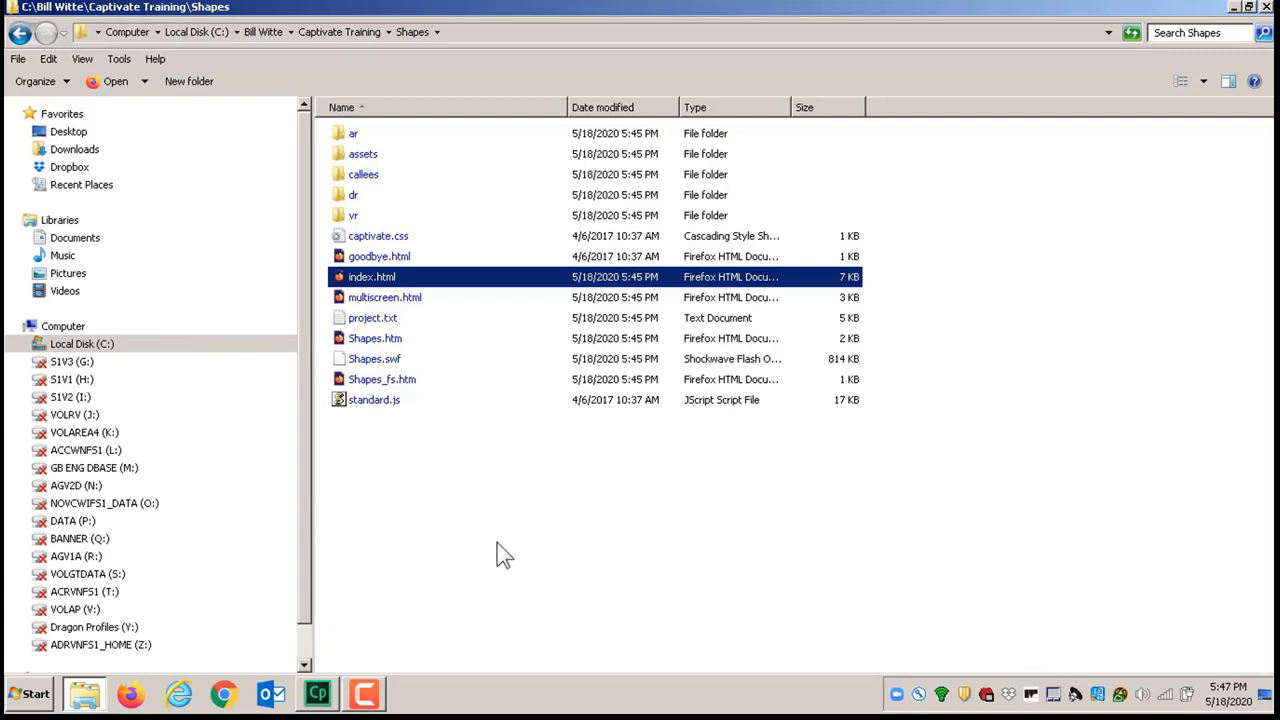
# Step: Return to Adobe Captivate and delete the CONTINUE button from slide 5
pyautogui.click(319, 695)
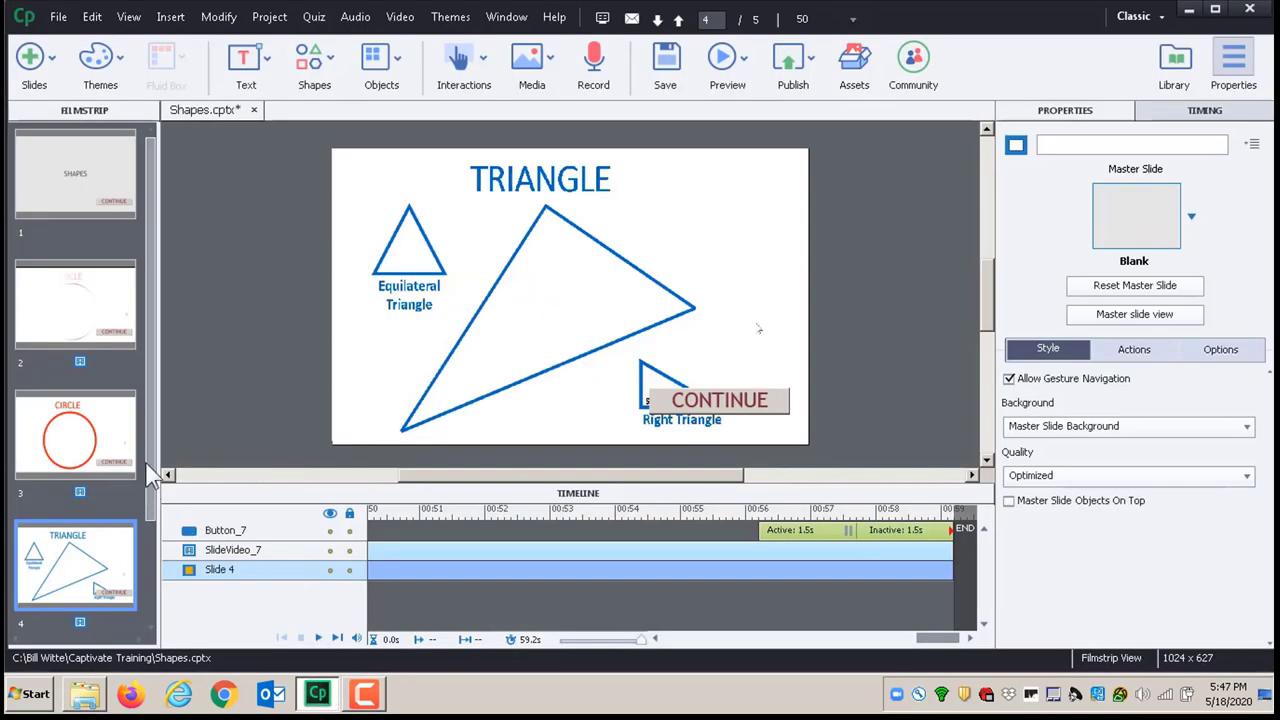
pyautogui.scroll(-2, 149, 496)
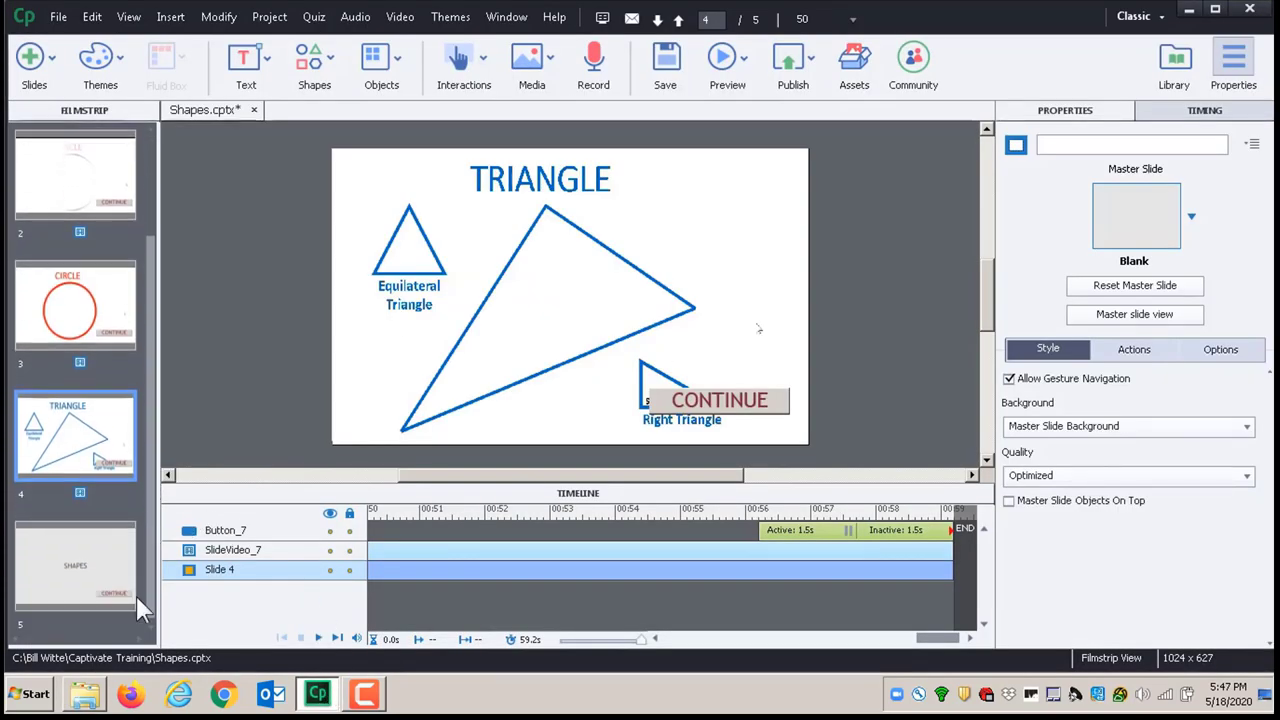
pyautogui.click(101, 556)
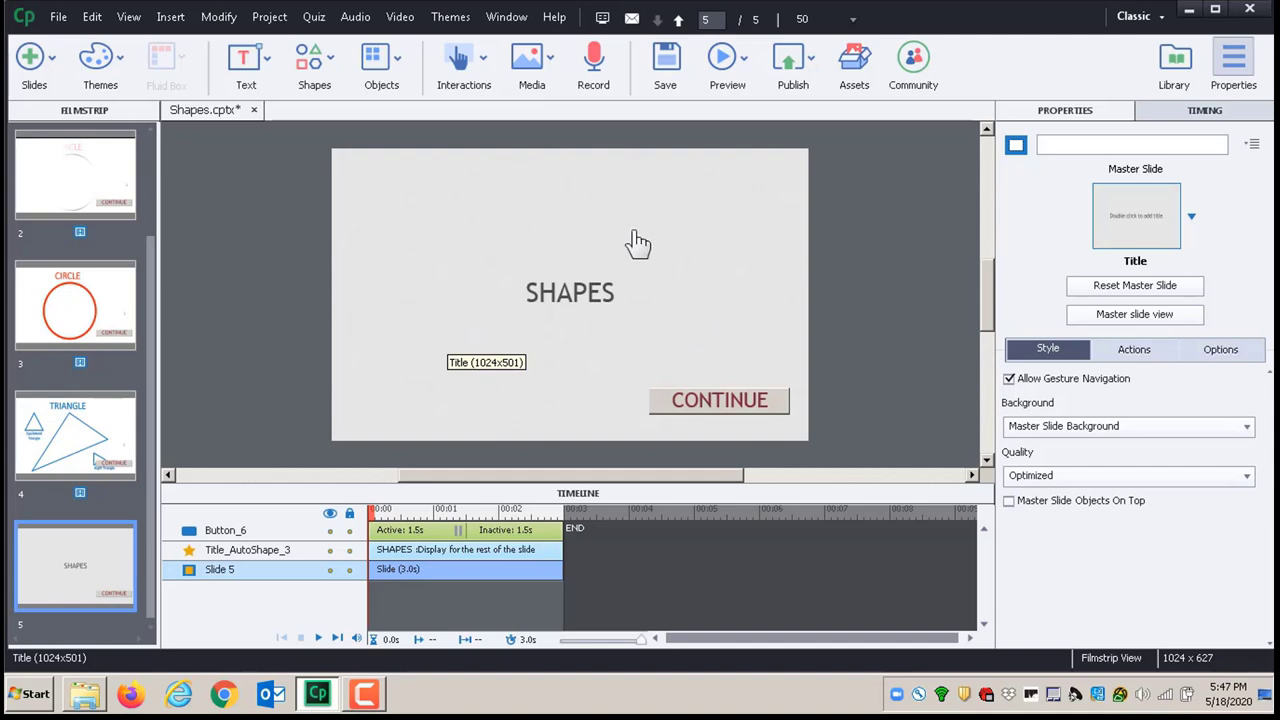
pyautogui.click(662, 400)
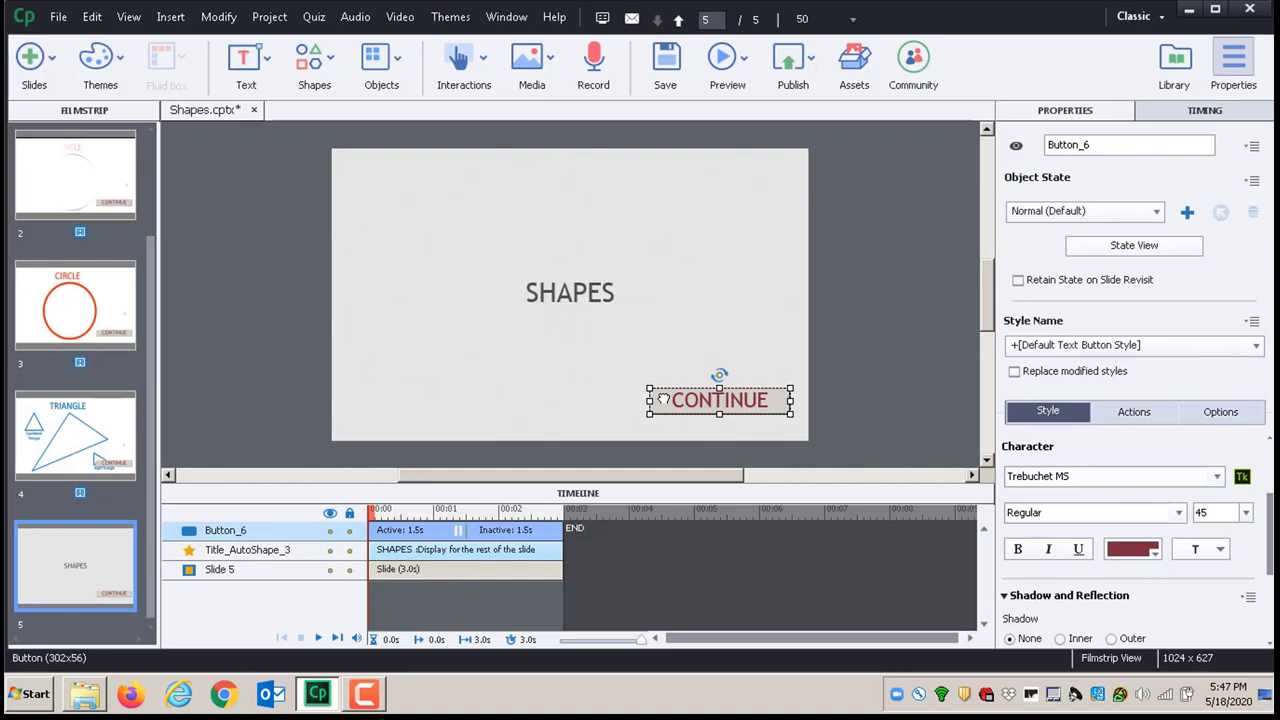
pyautogui.press('Delete')
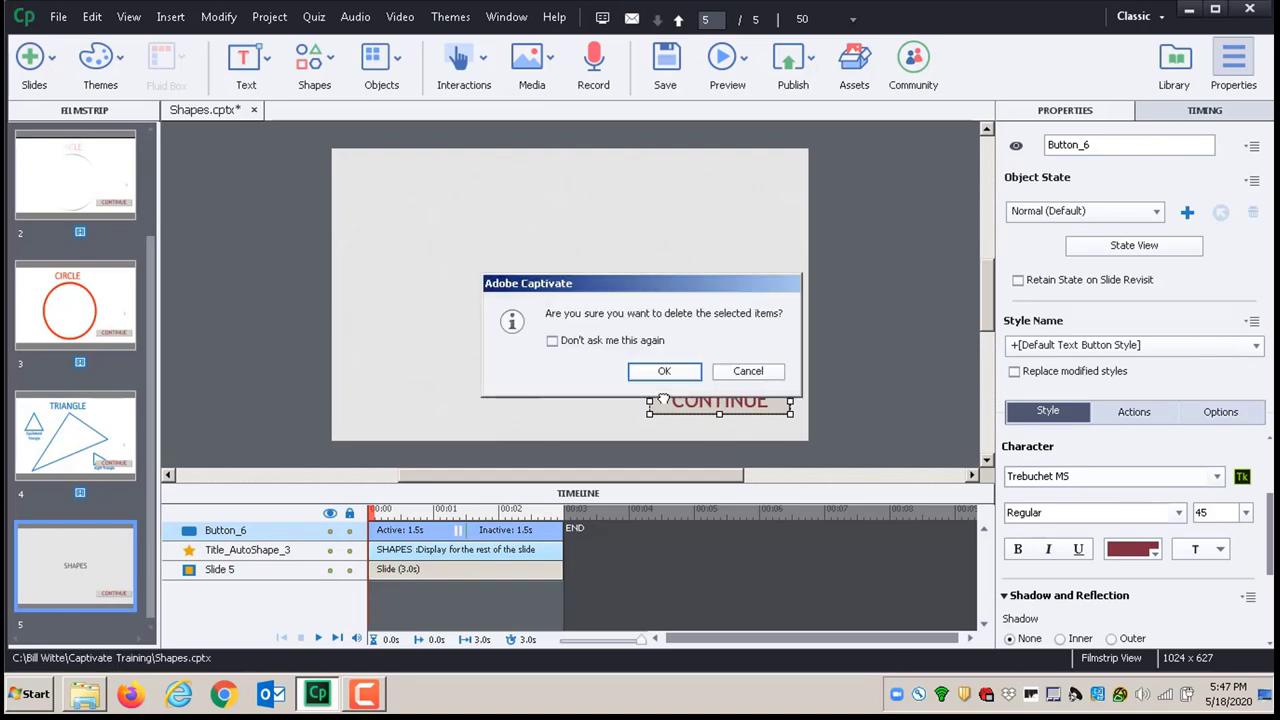
pyautogui.click(664, 371)
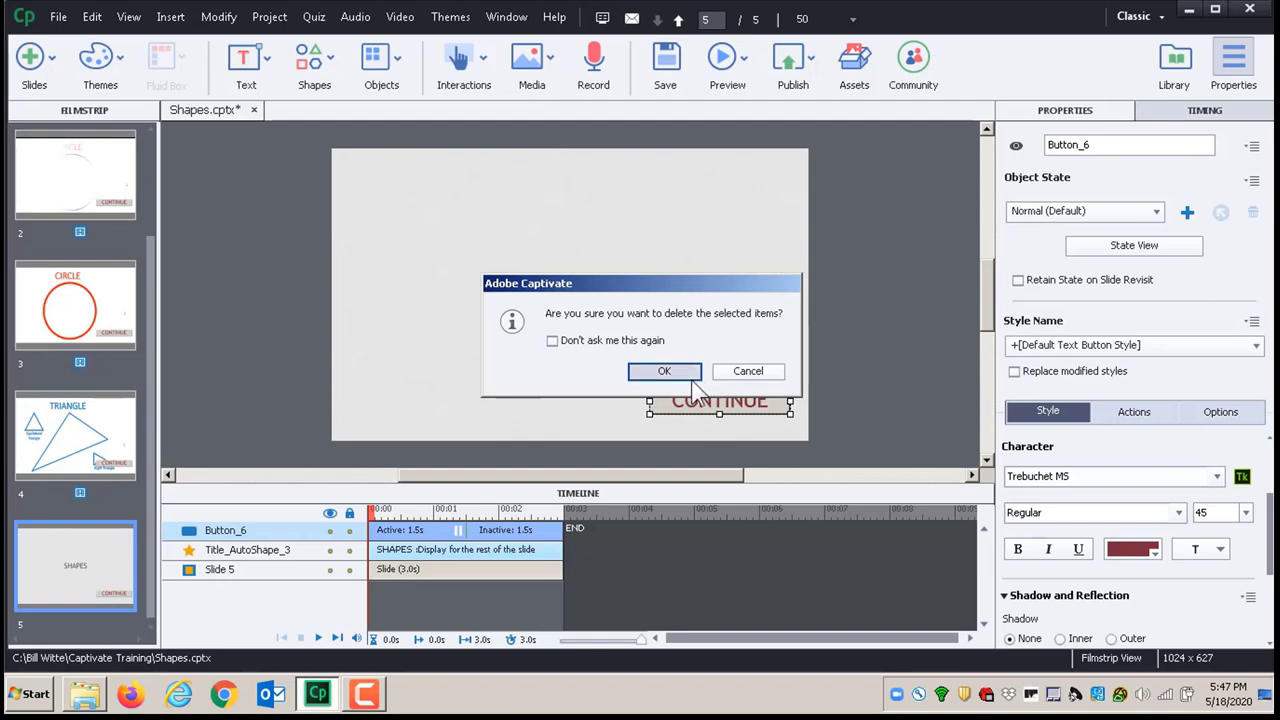
# Step: Replace the SHAPES title on slide 5 with "Drink Your Ovaltine" and enter the advance code on a second line
pyautogui.doubleClick(610, 293)
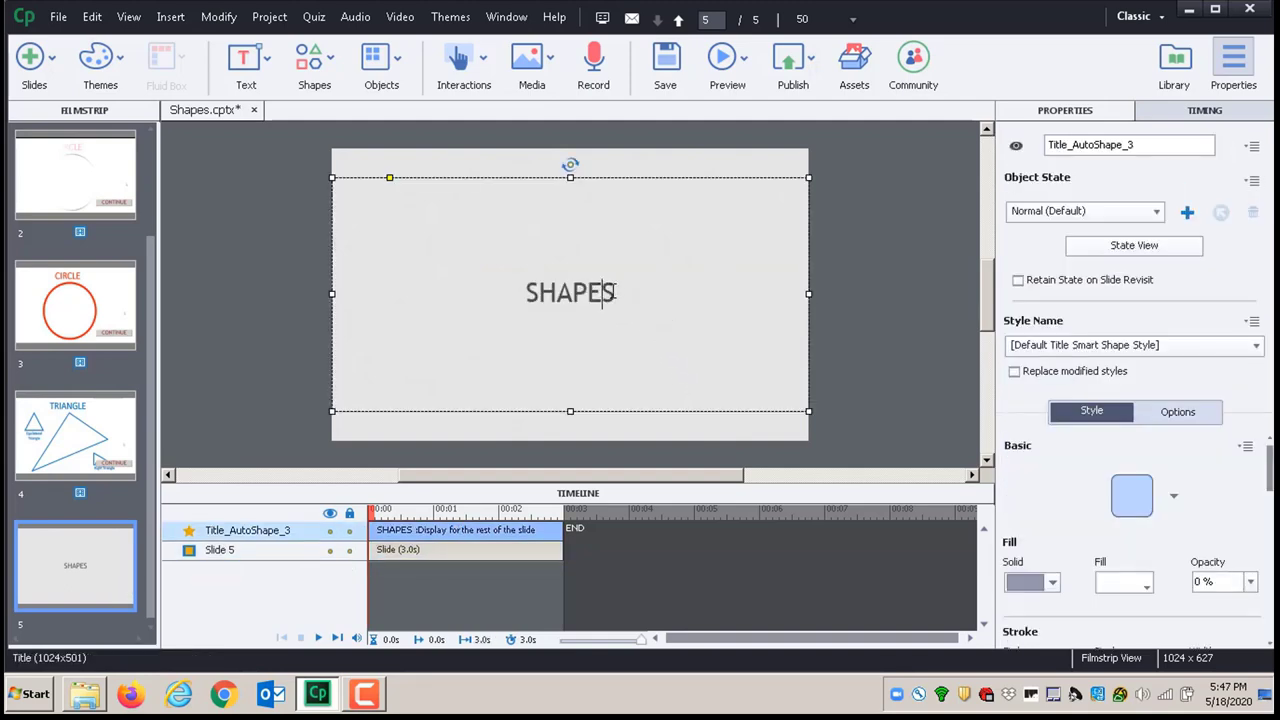
pyautogui.moveTo(607, 292); pyautogui.dragTo(530, 292)
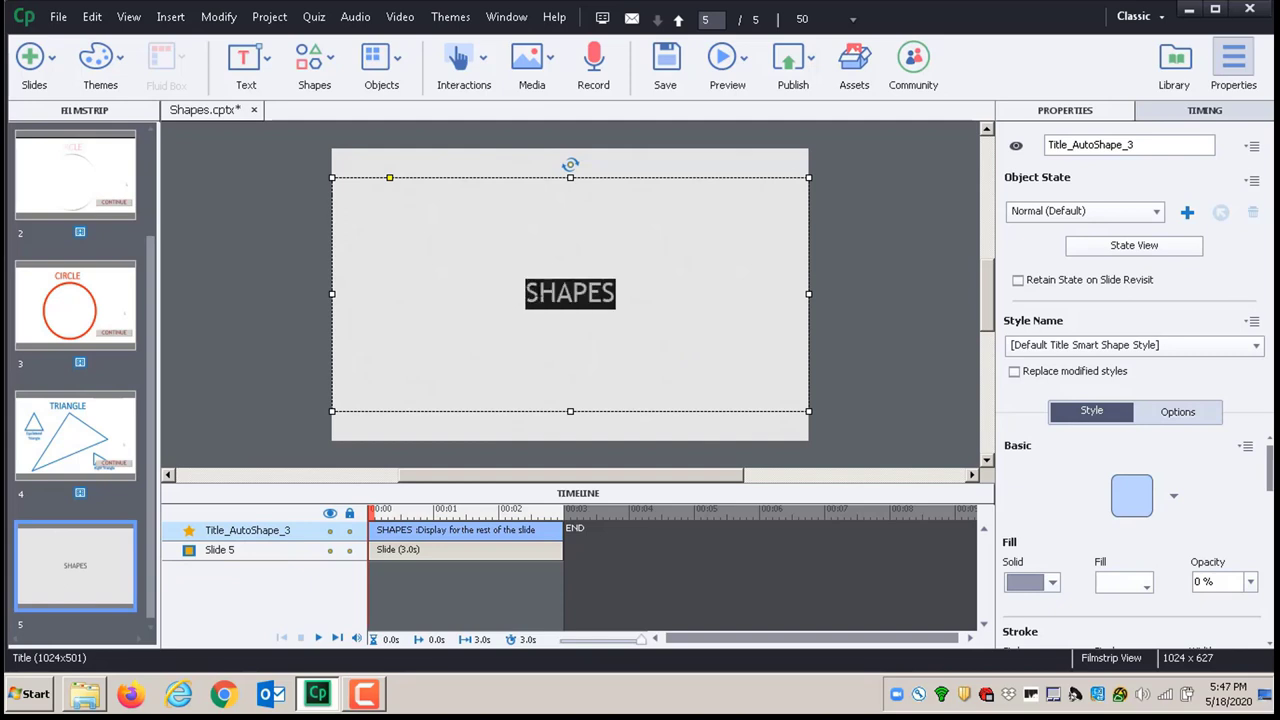
pyautogui.write('Drink ')
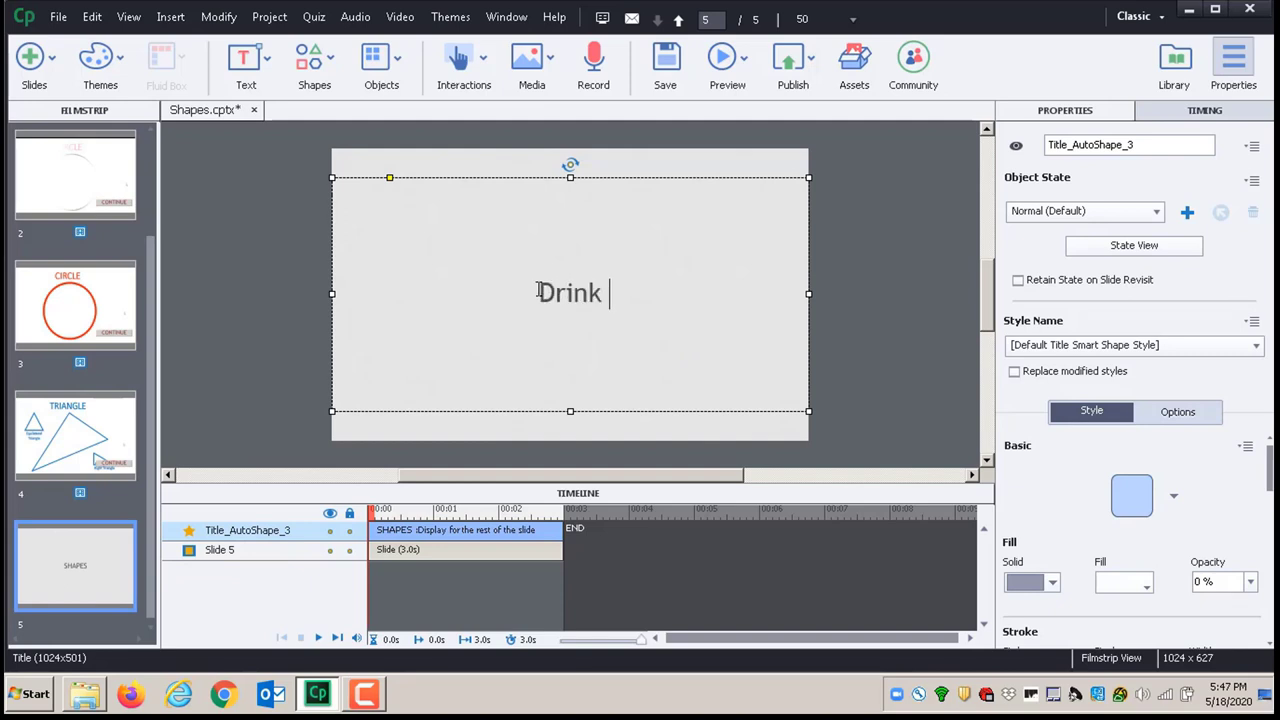
pyautogui.write('Your O')
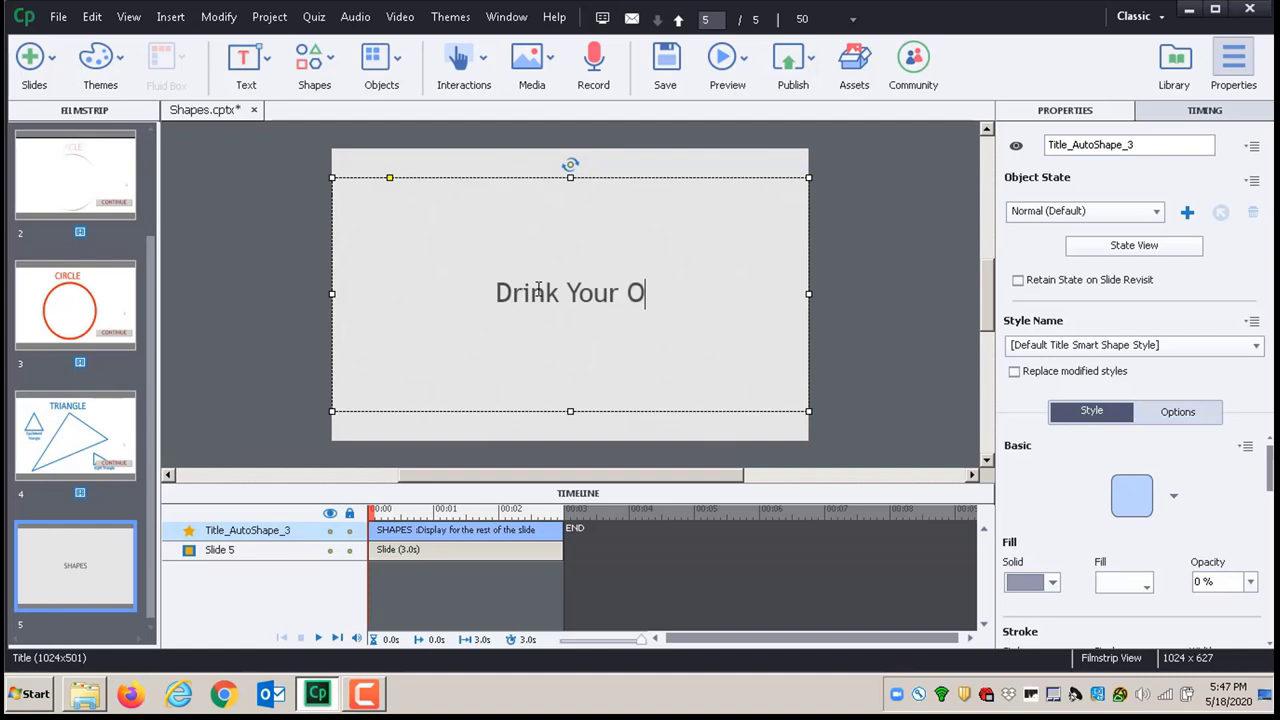
pyautogui.write('valtine')
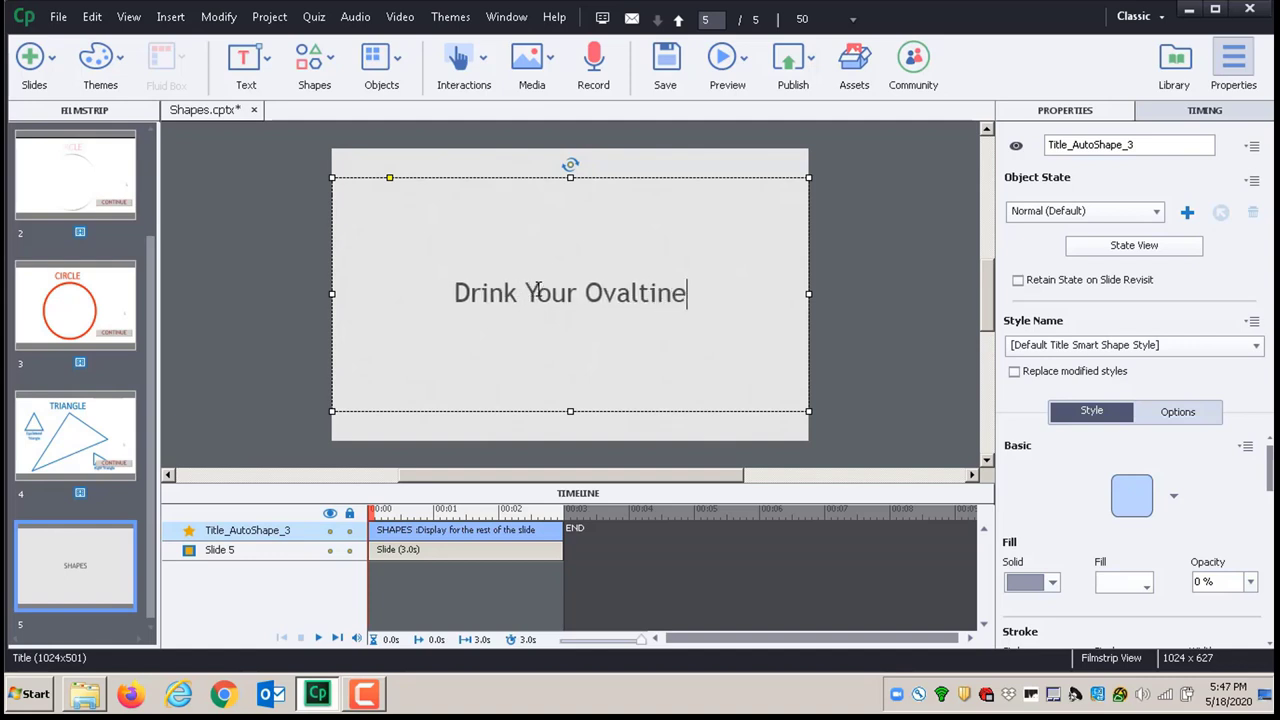
pyautogui.press('Return')
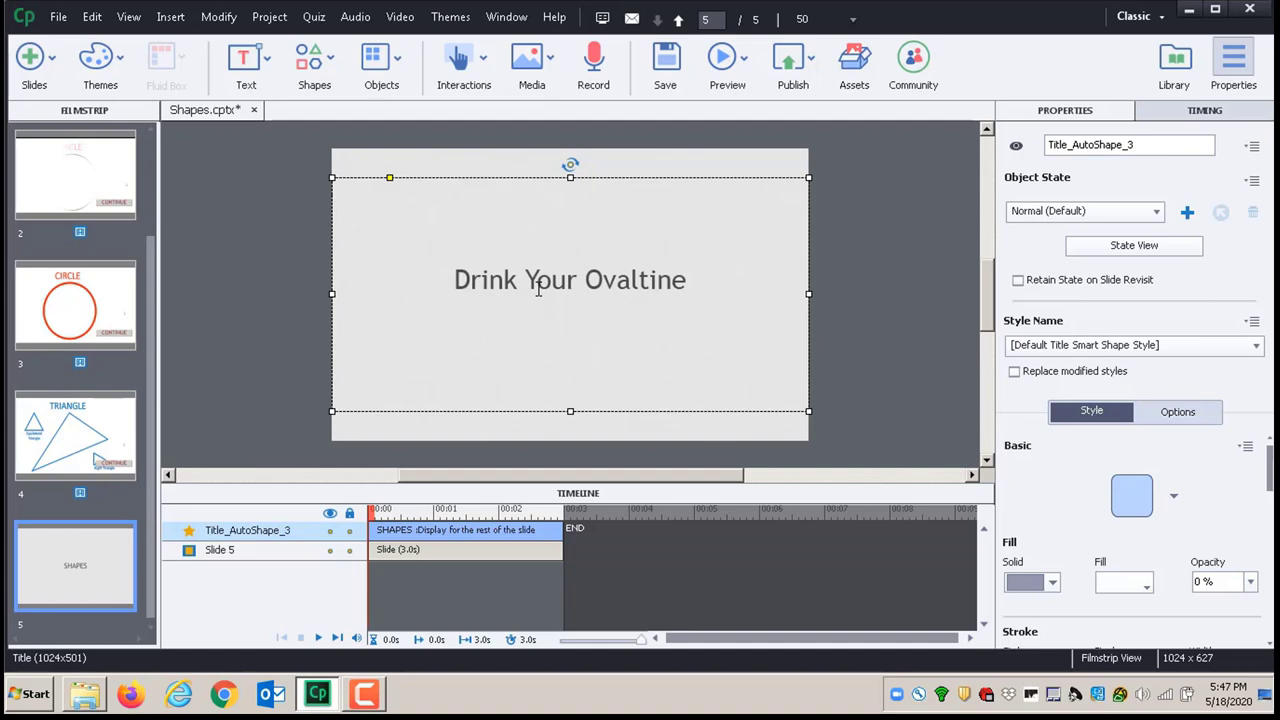
pyautogui.write('X453VG')
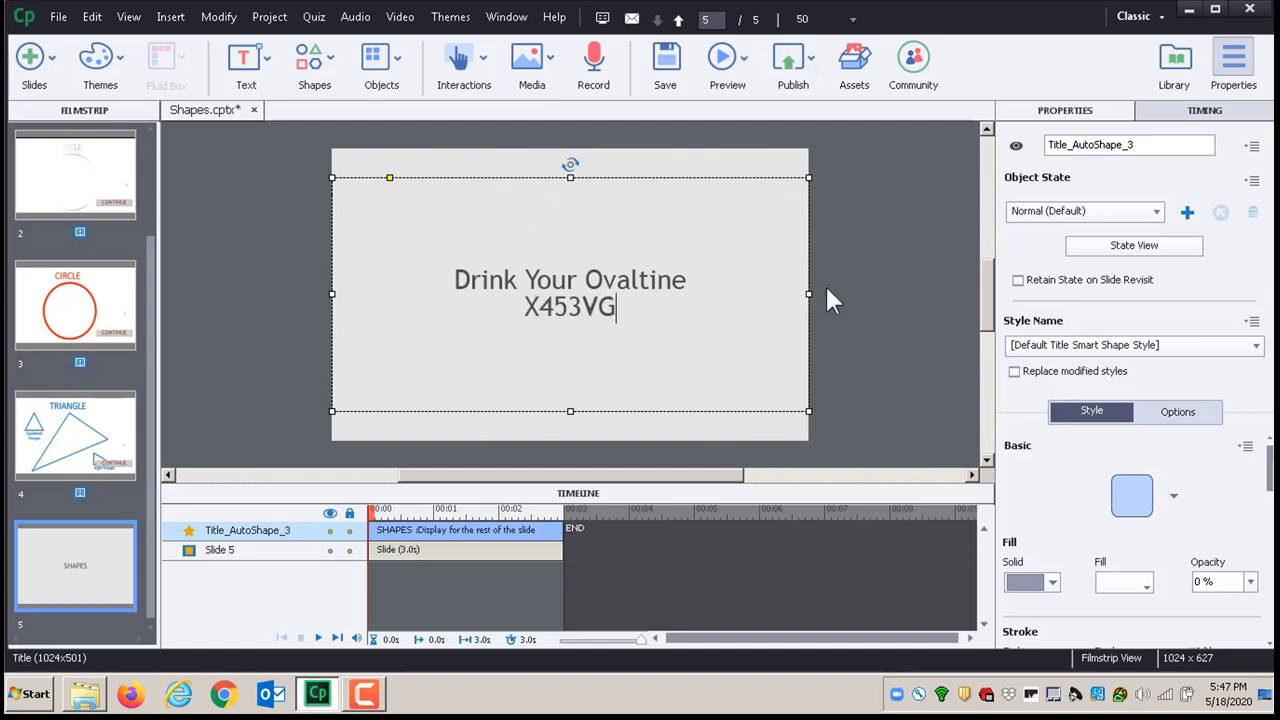
pyautogui.click(634, 436)
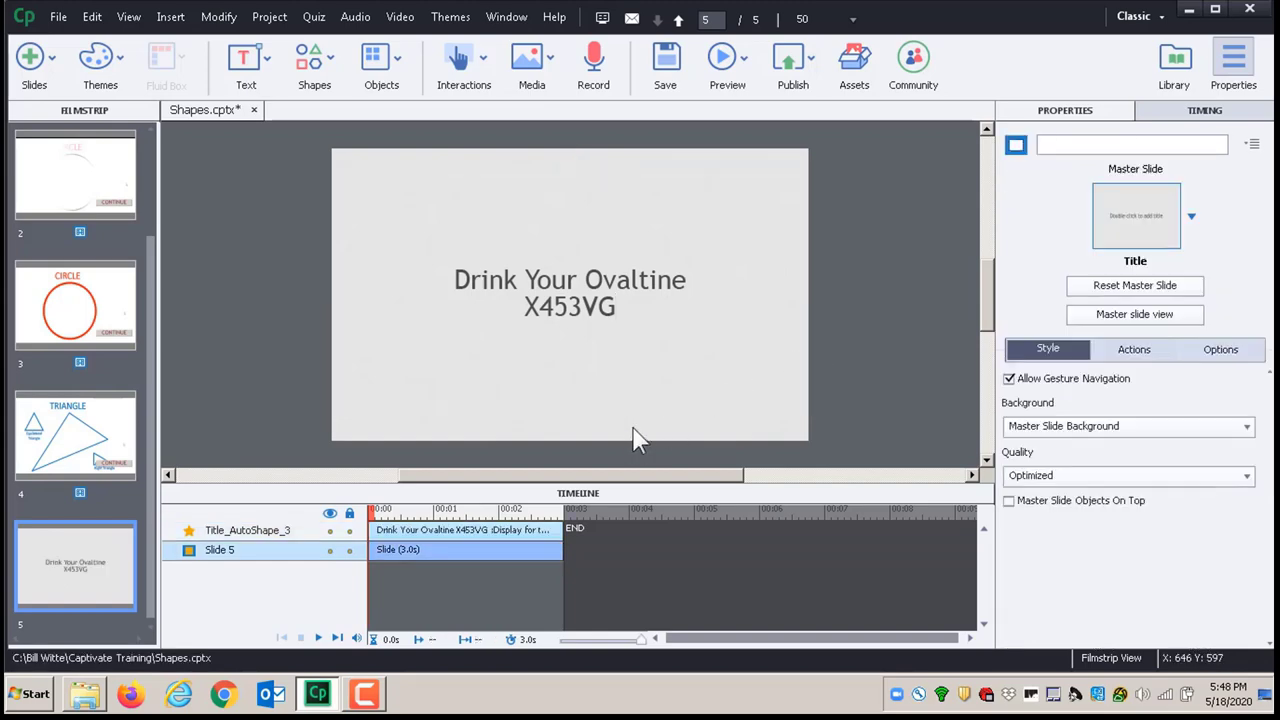